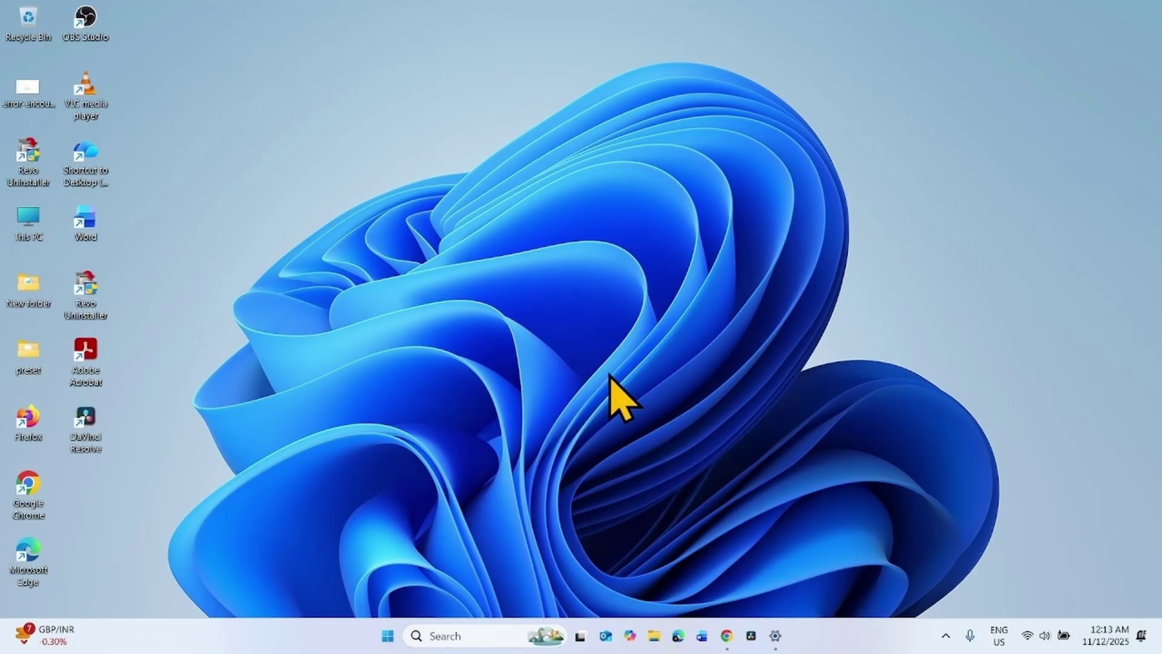
Restore Chrome's KB5068861 Update Catalog results and open the Start menu
click(728, 635)
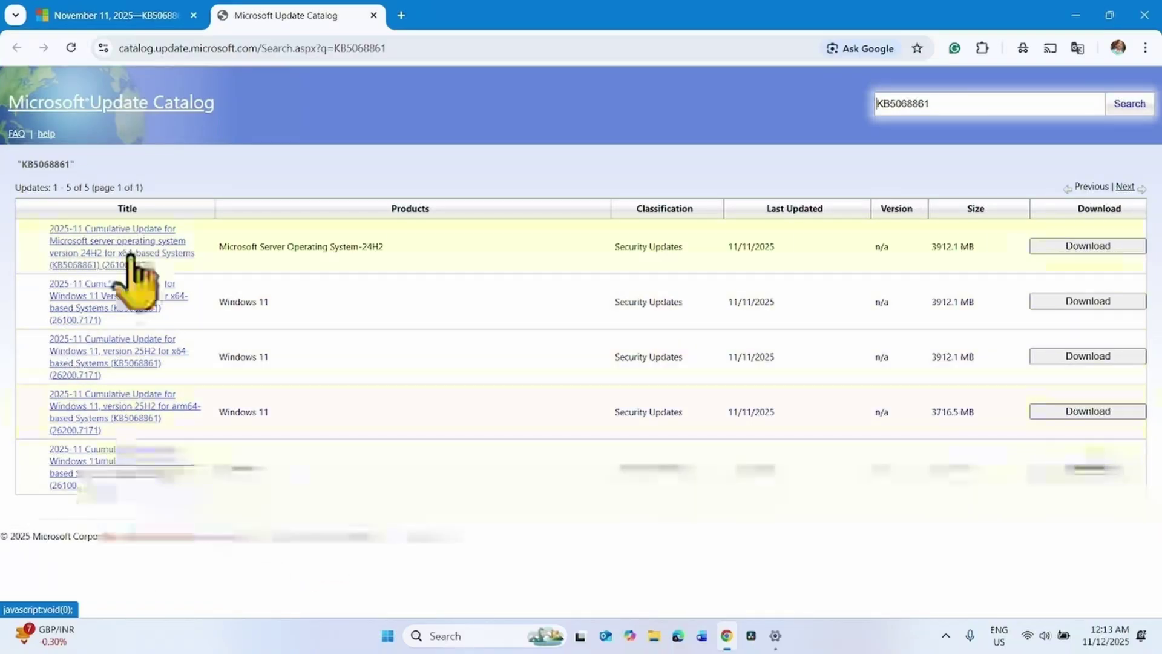
click(387, 635)
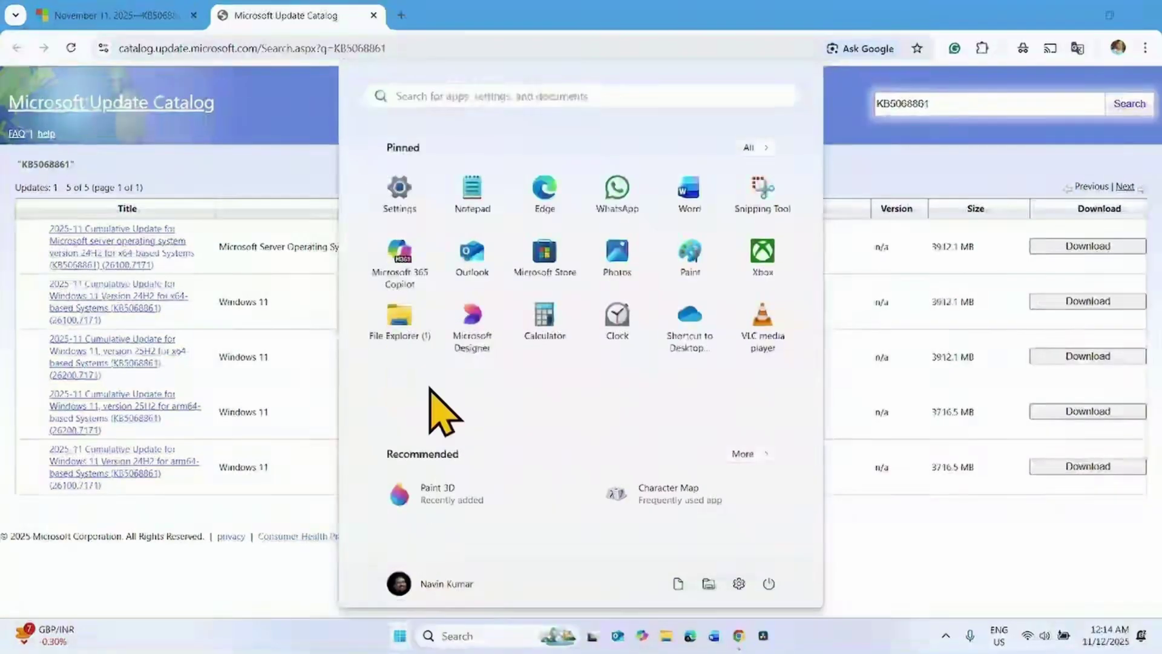
Confirm in Settings > System > About that the system type is 64-bit, then close Settings
click(400, 187)
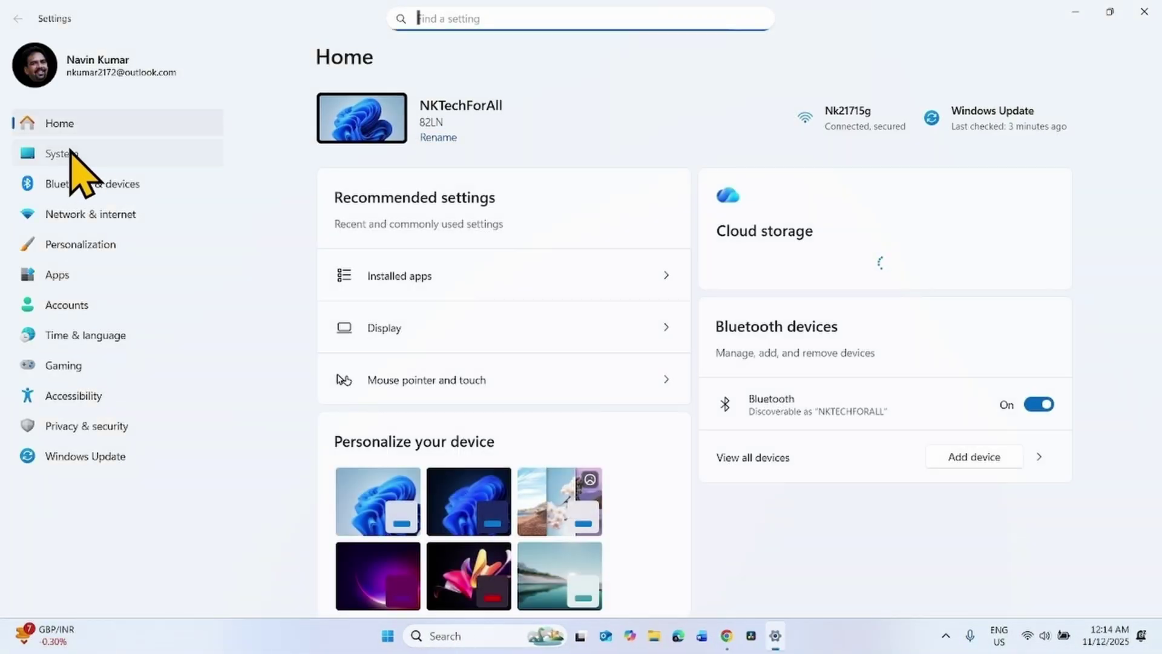
click(70, 153)
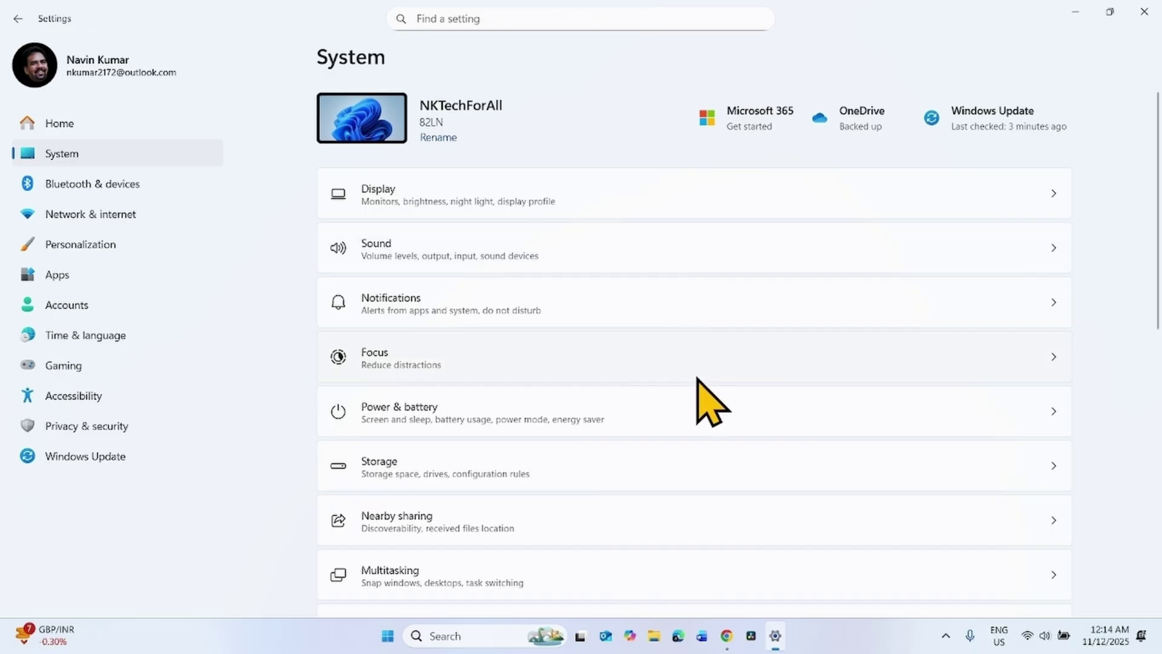
scroll(697, 378, down, 10)
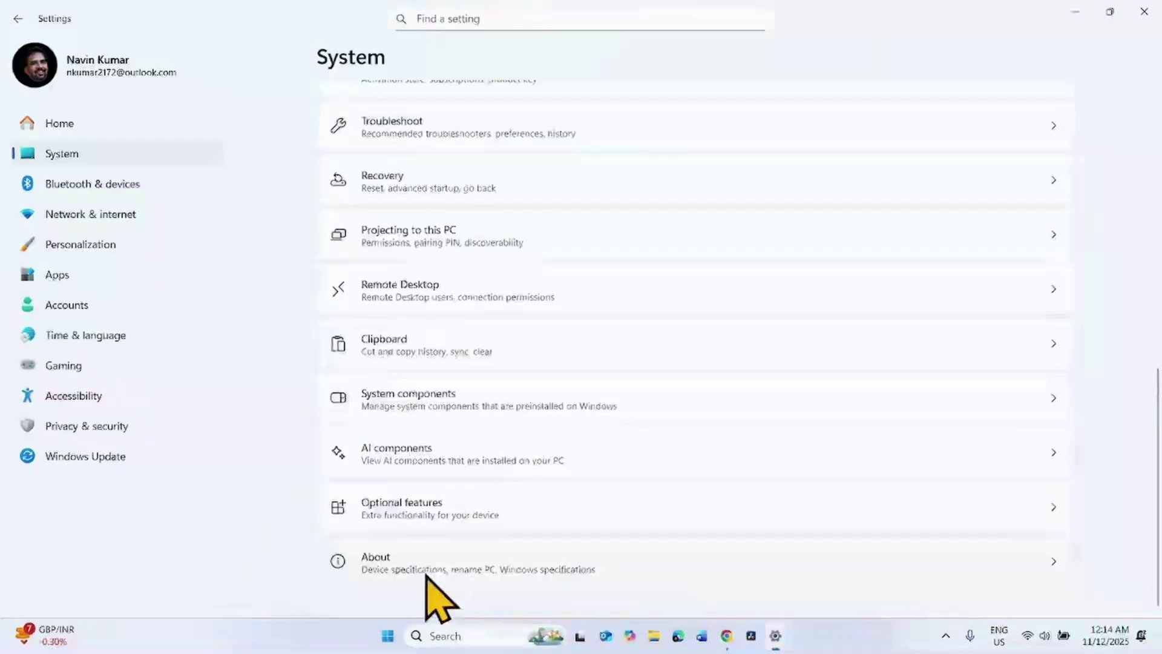
click(426, 572)
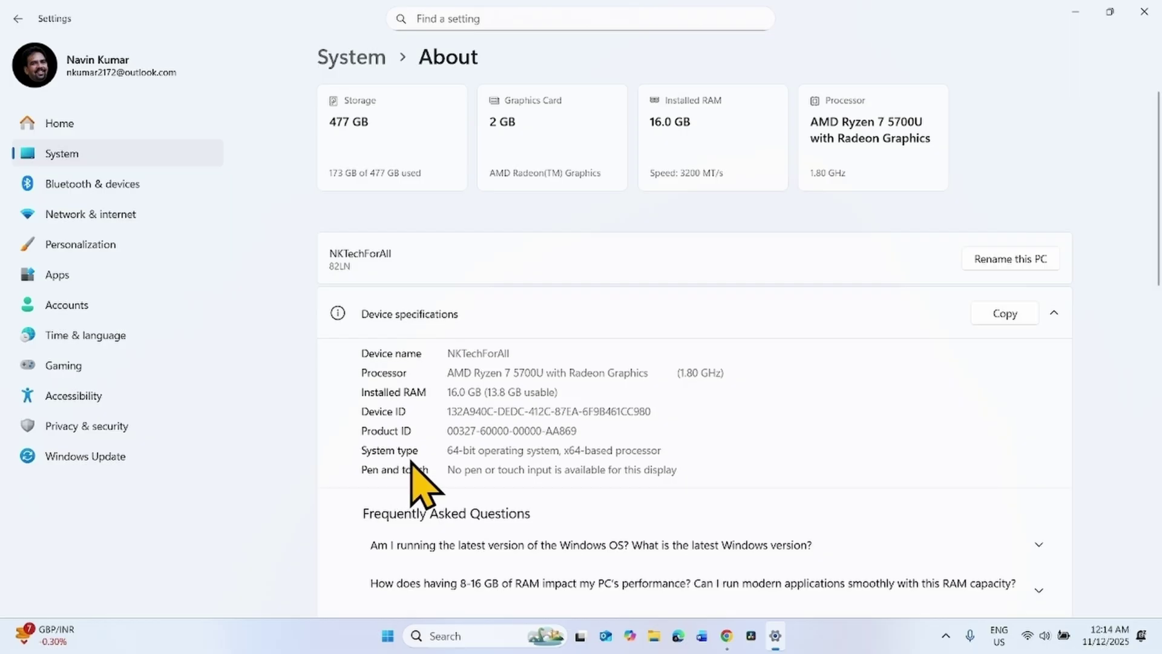
drag(448, 451, 567, 445)
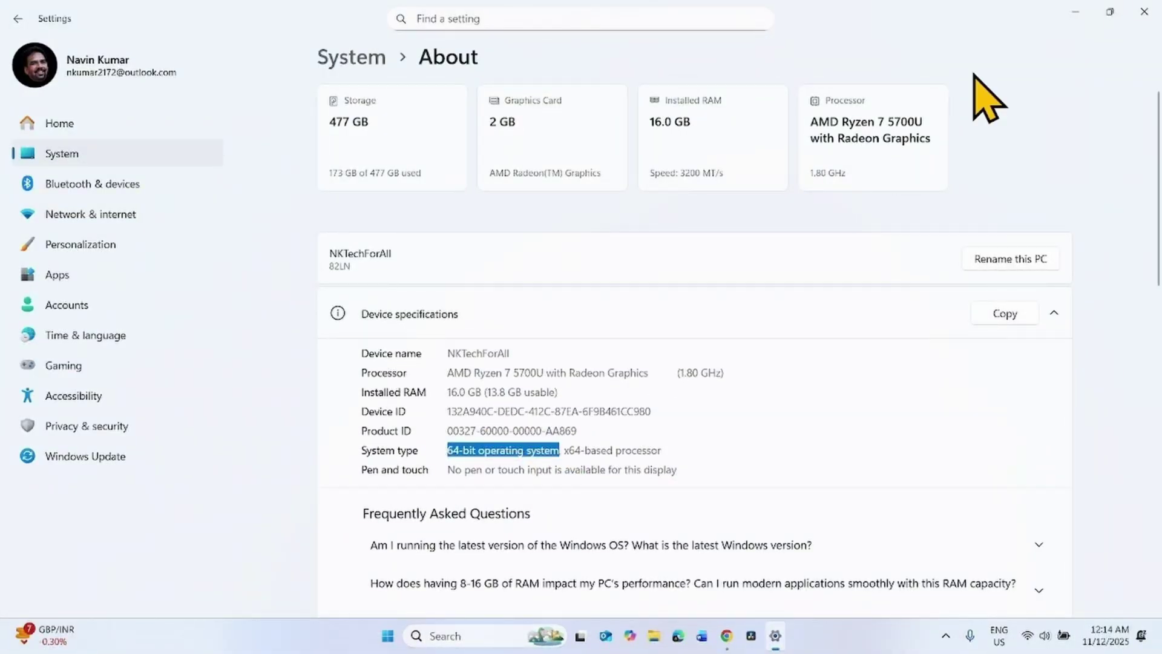
click(1143, 11)
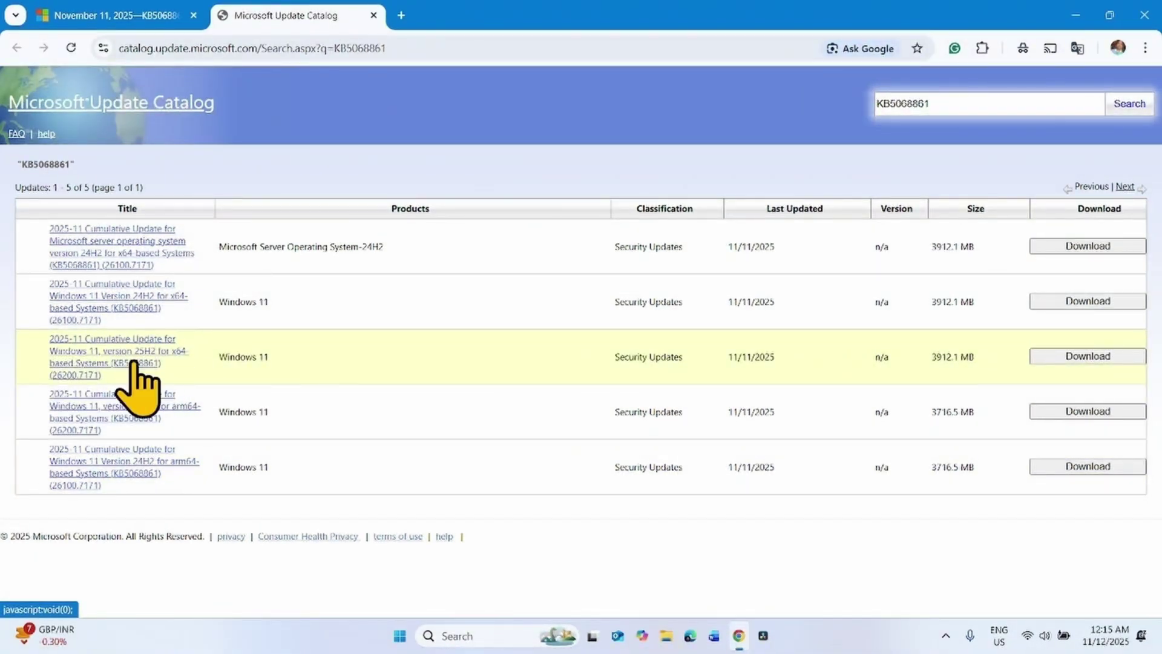
Download the Windows 11 25H2 x64 KB5068861 .msu file and show Chrome's recent downloads
click(1089, 357)
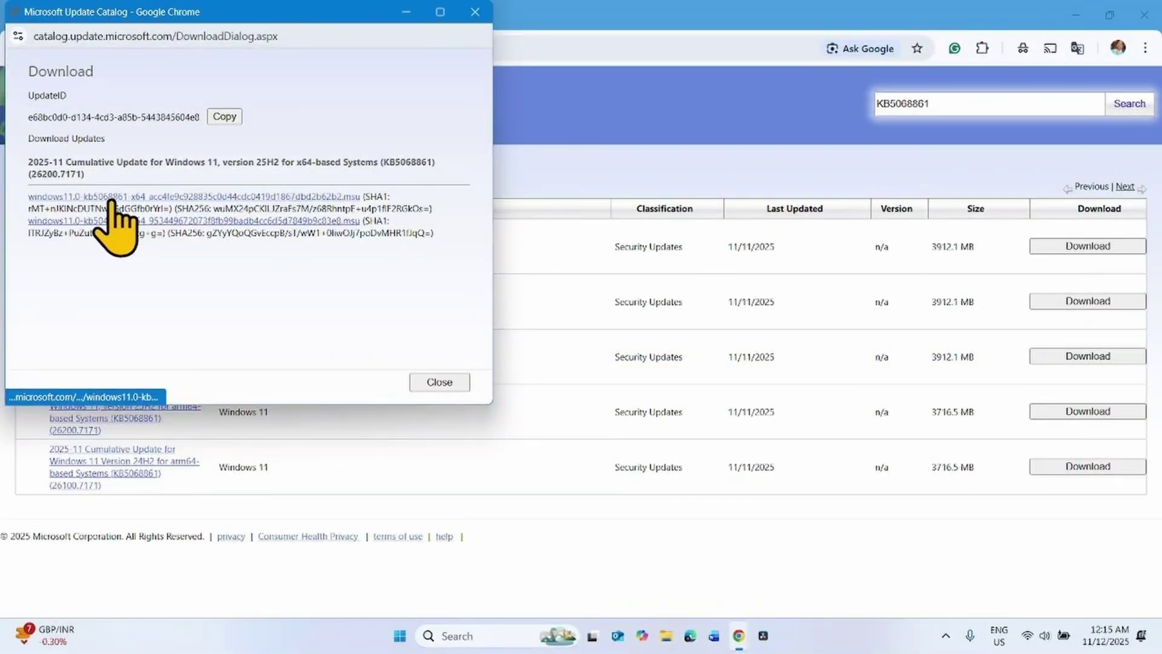
click(113, 200)
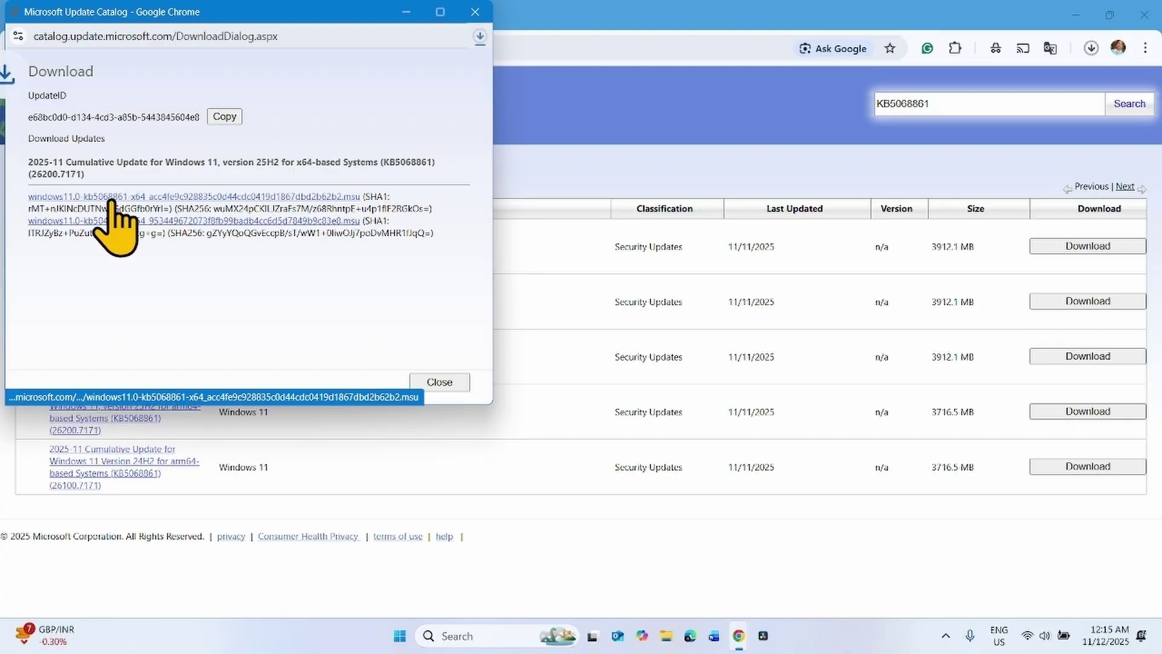
click(475, 12)
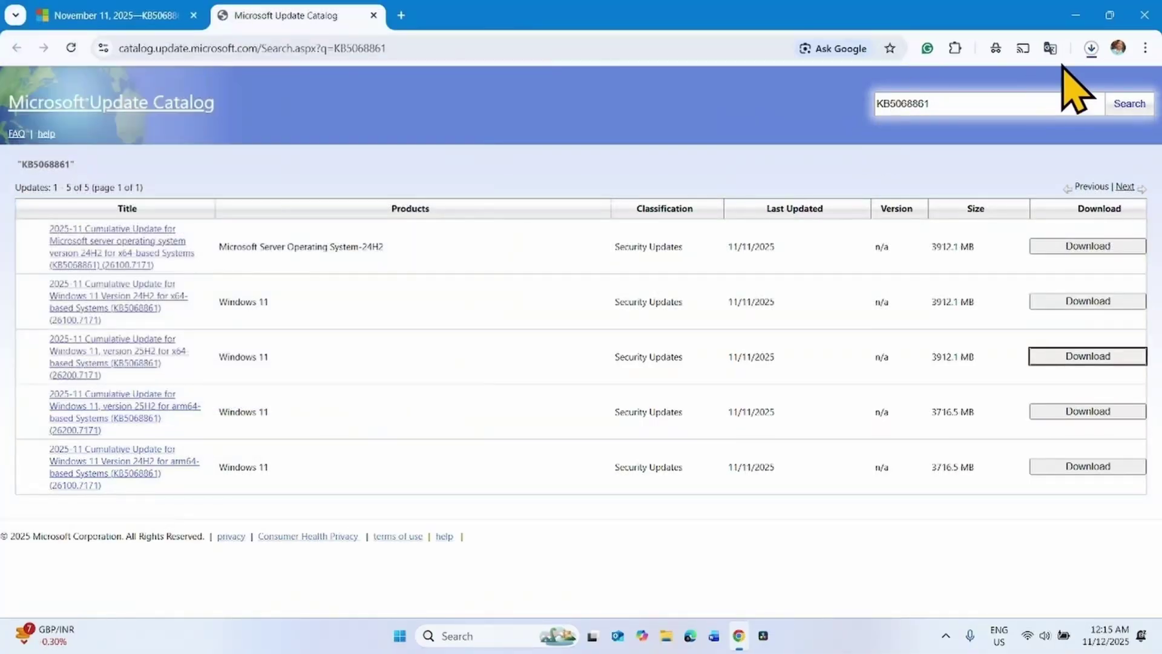
click(1091, 49)
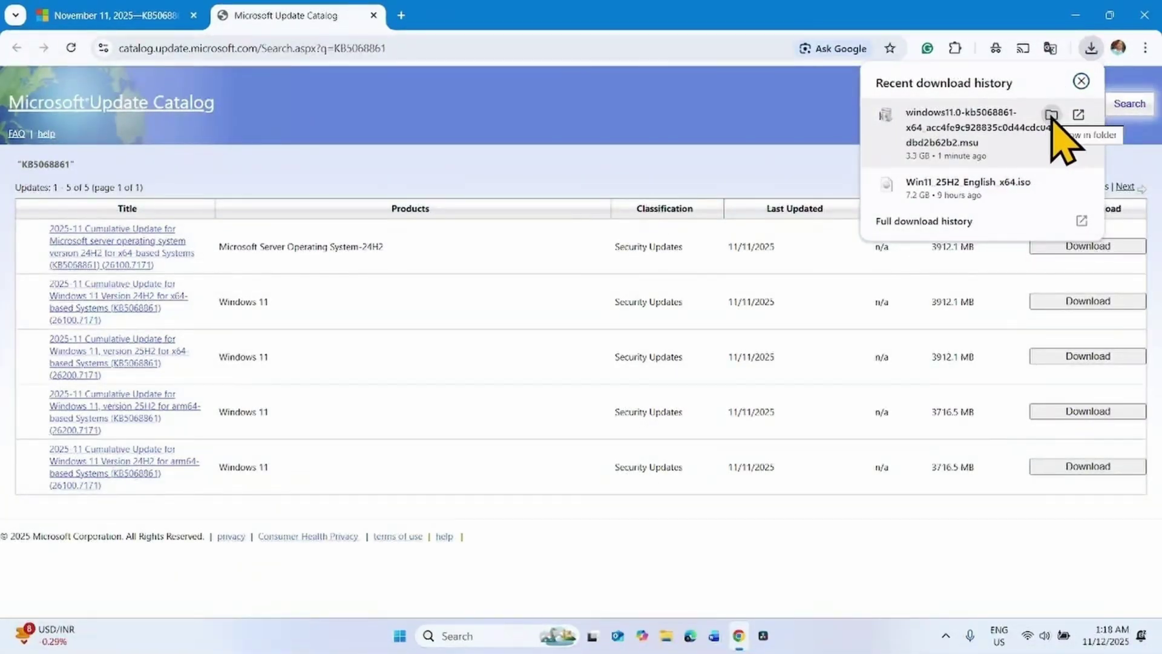
Run the downloaded KB5068861 .msu from the Downloads folder and confirm the security update install
click(1051, 114)
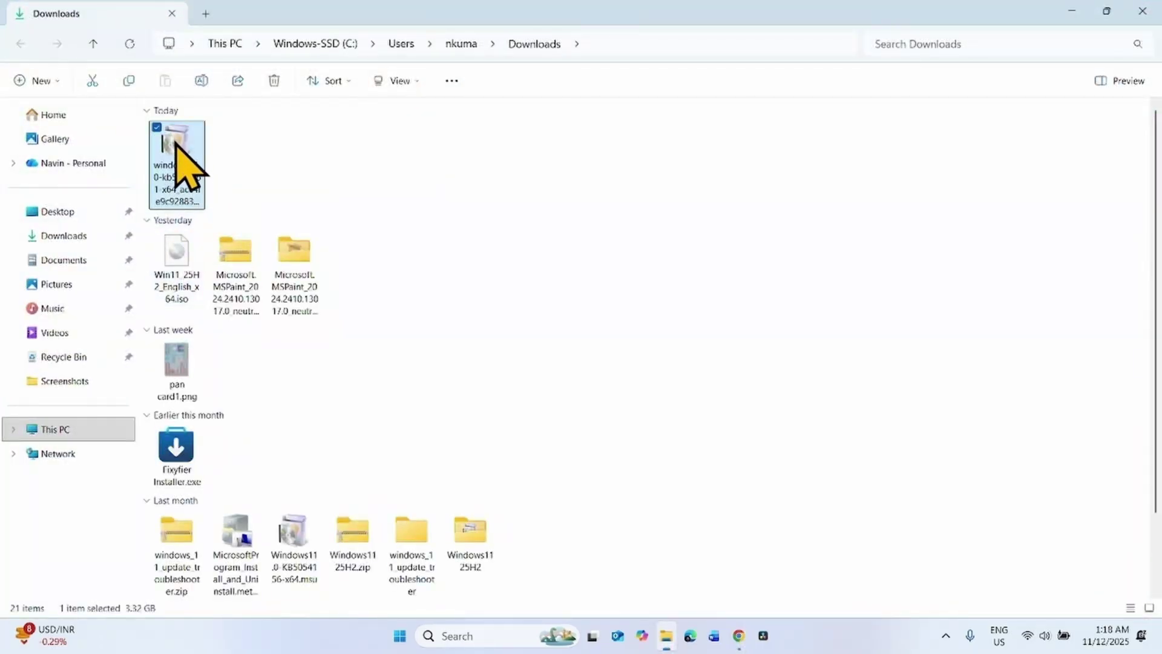
right_click(173, 143)
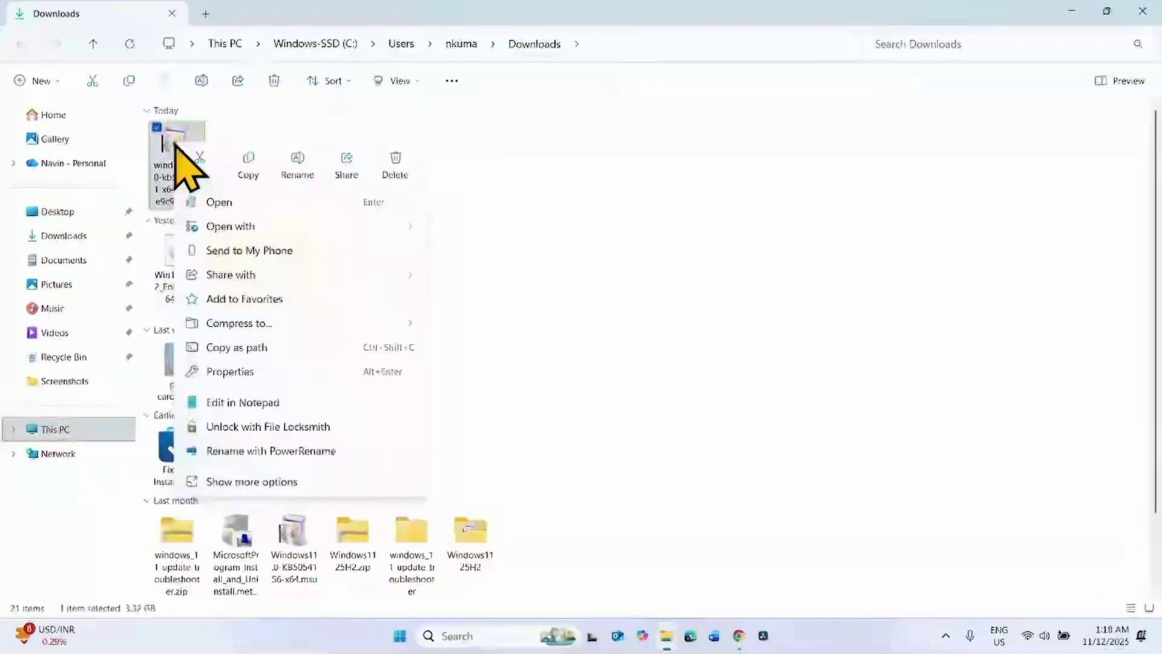
click(213, 201)
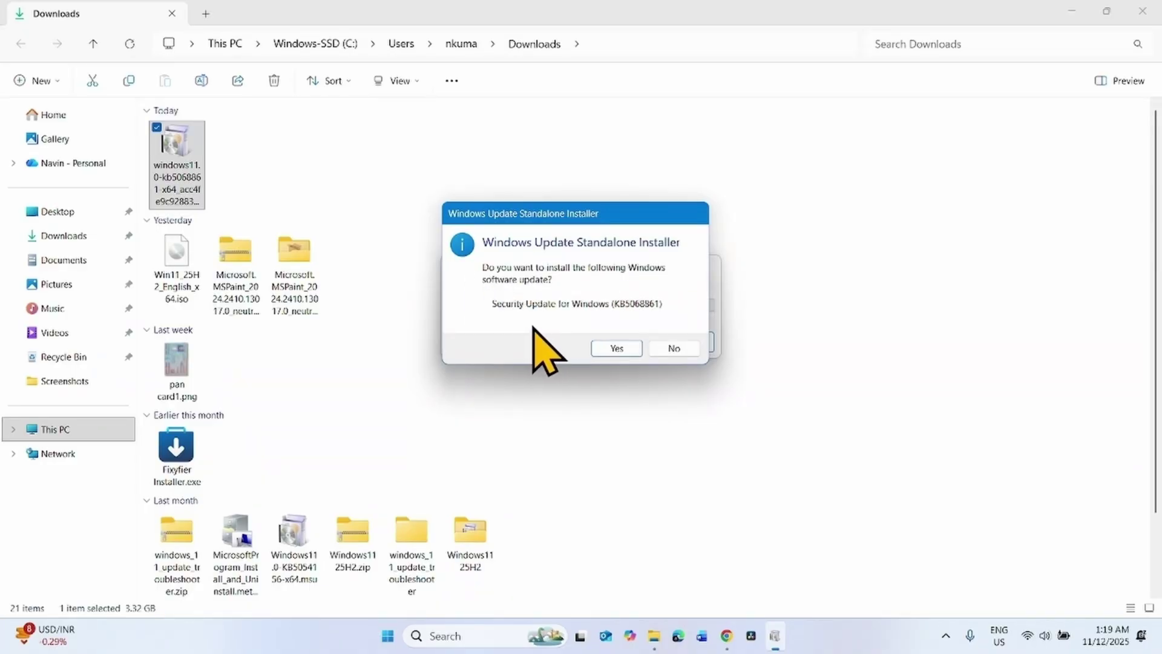
click(616, 348)
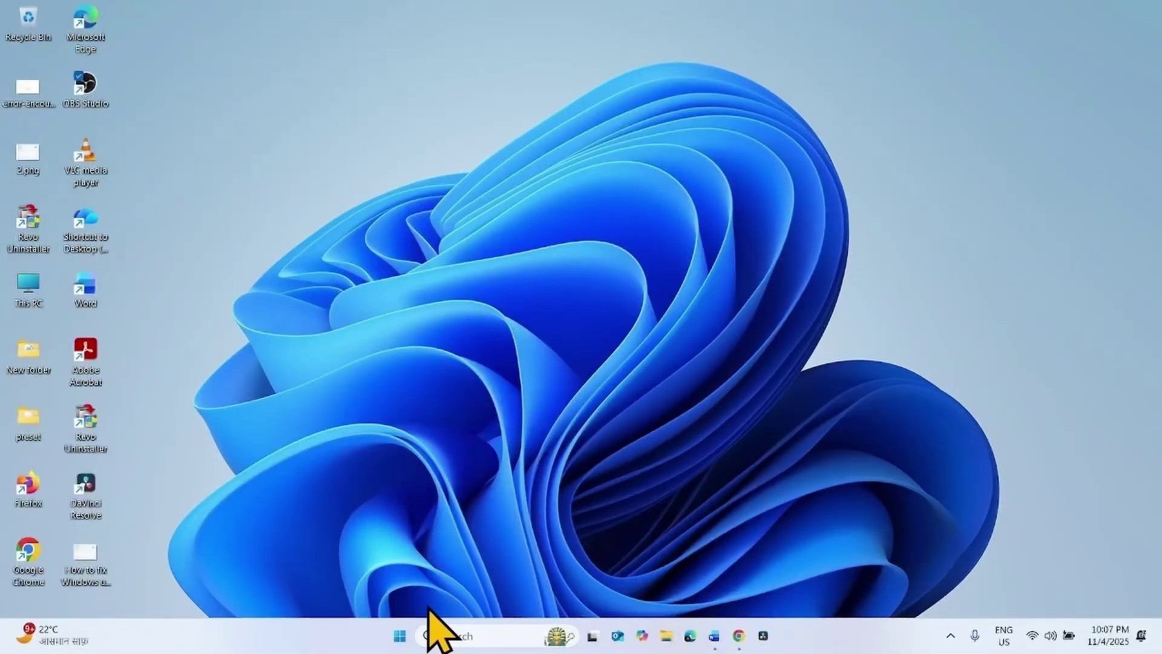
click(398, 643)
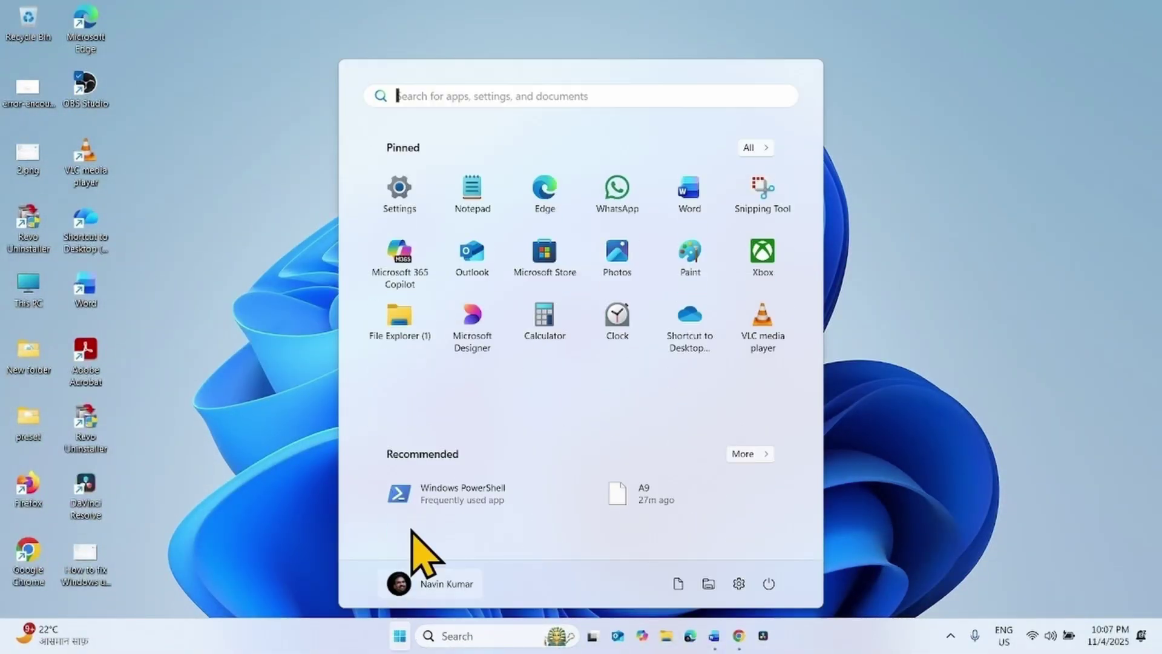
click(399, 189)
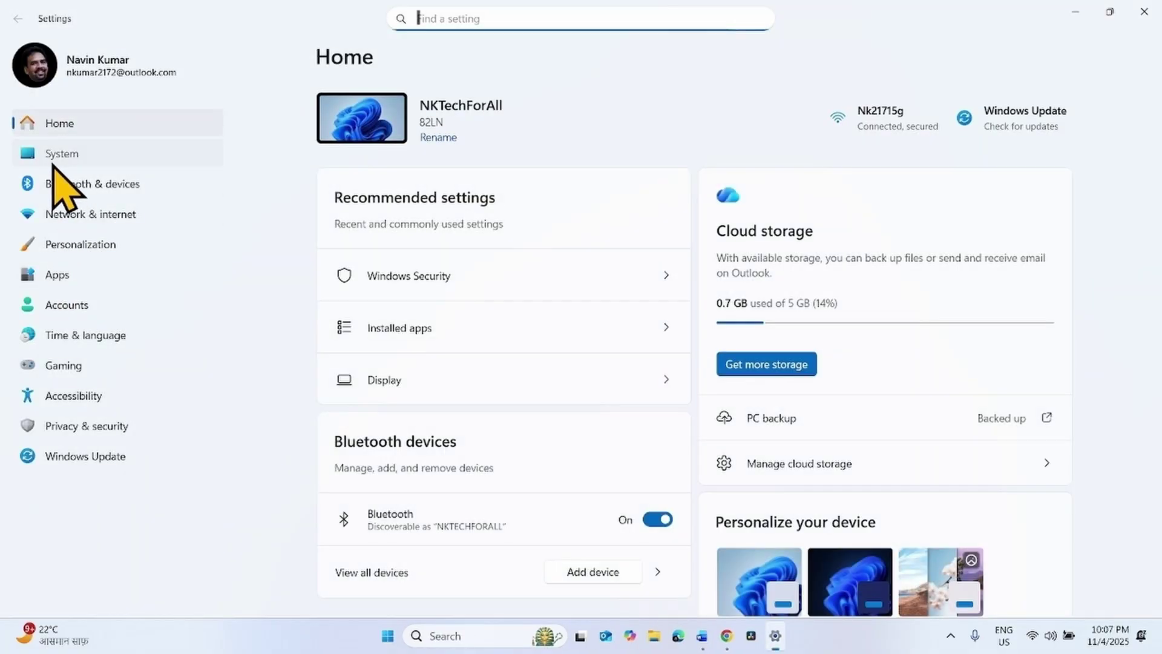
click(53, 162)
scroll(478, 387, down, 10)
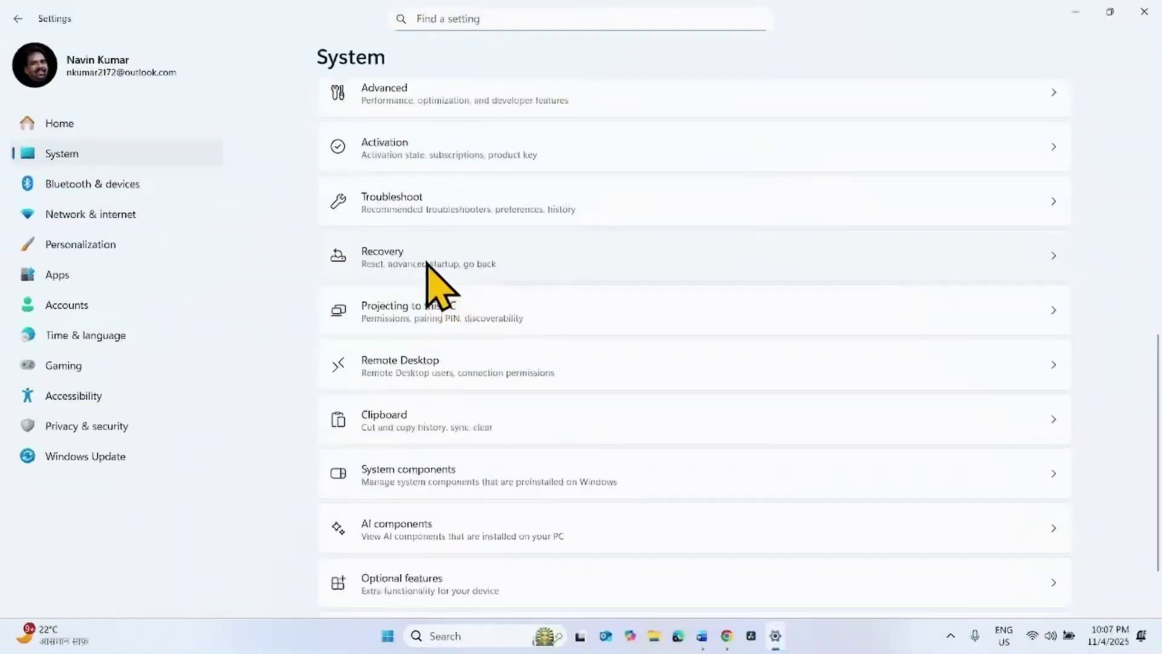
click(427, 261)
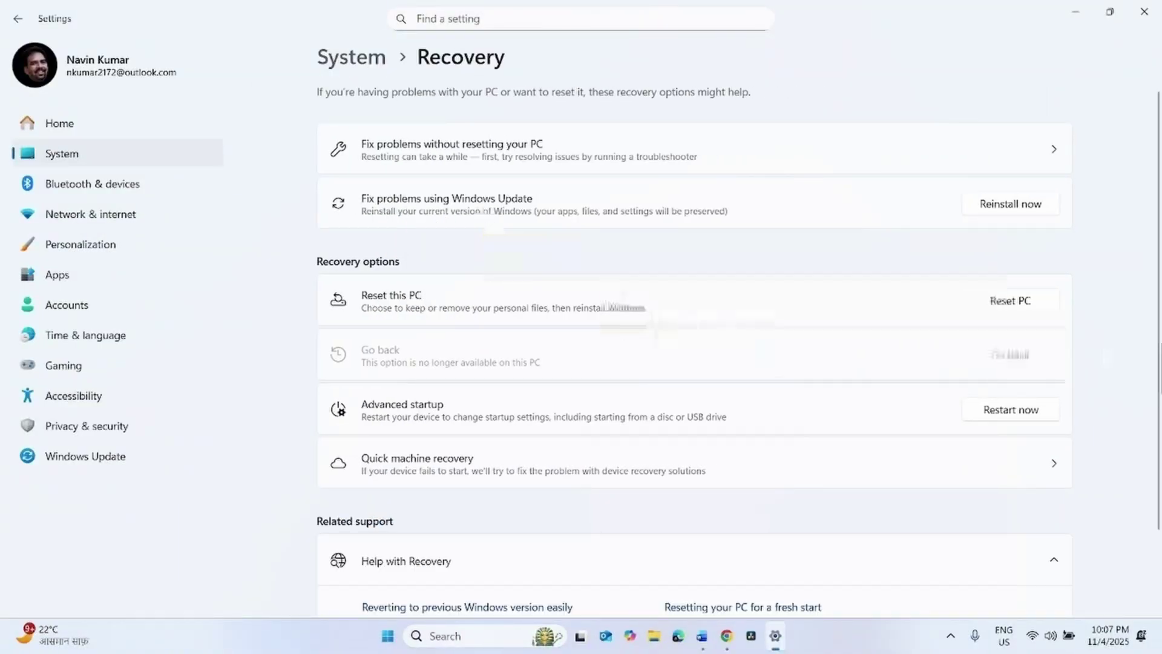
click(1017, 205)
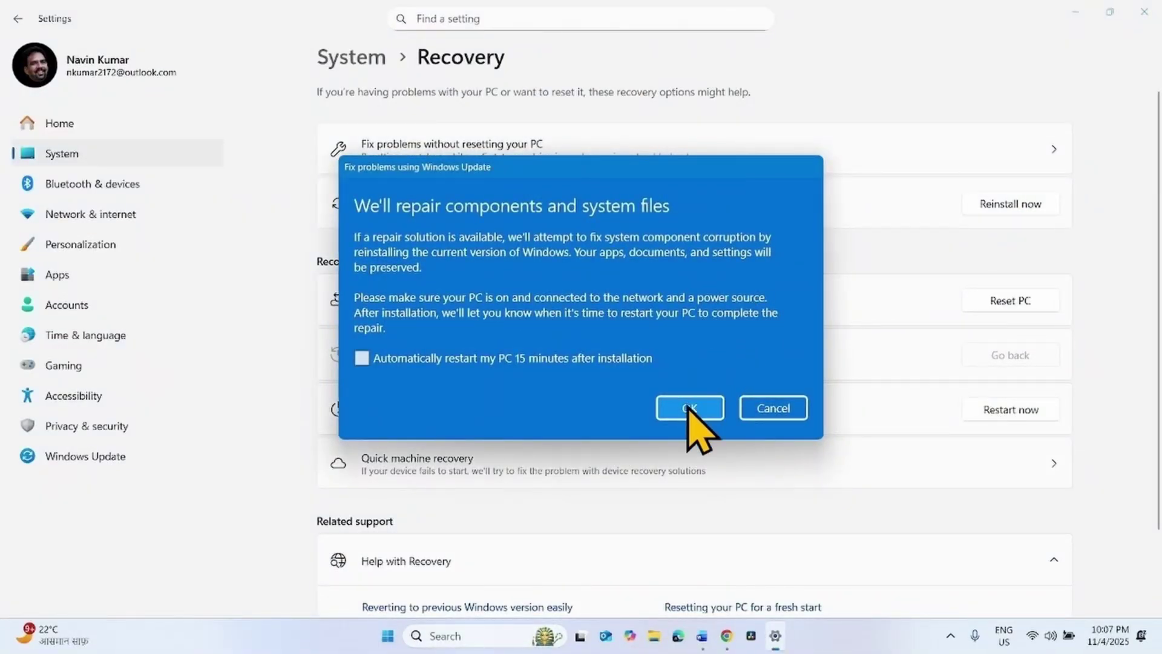
click(756, 412)
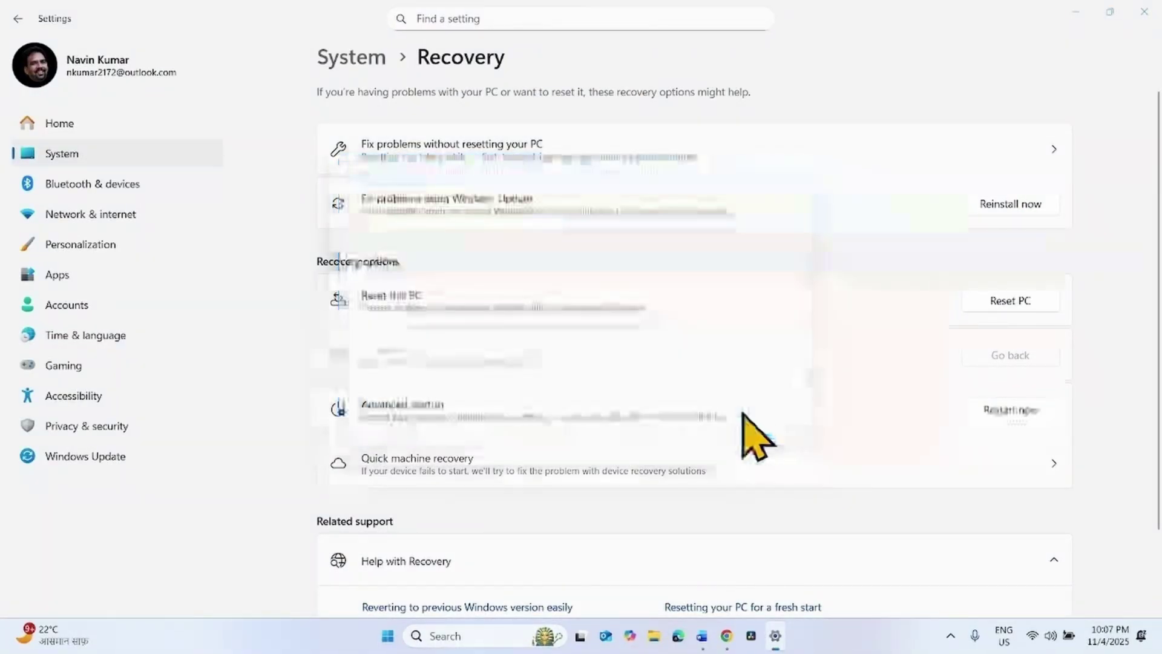
click(88, 457)
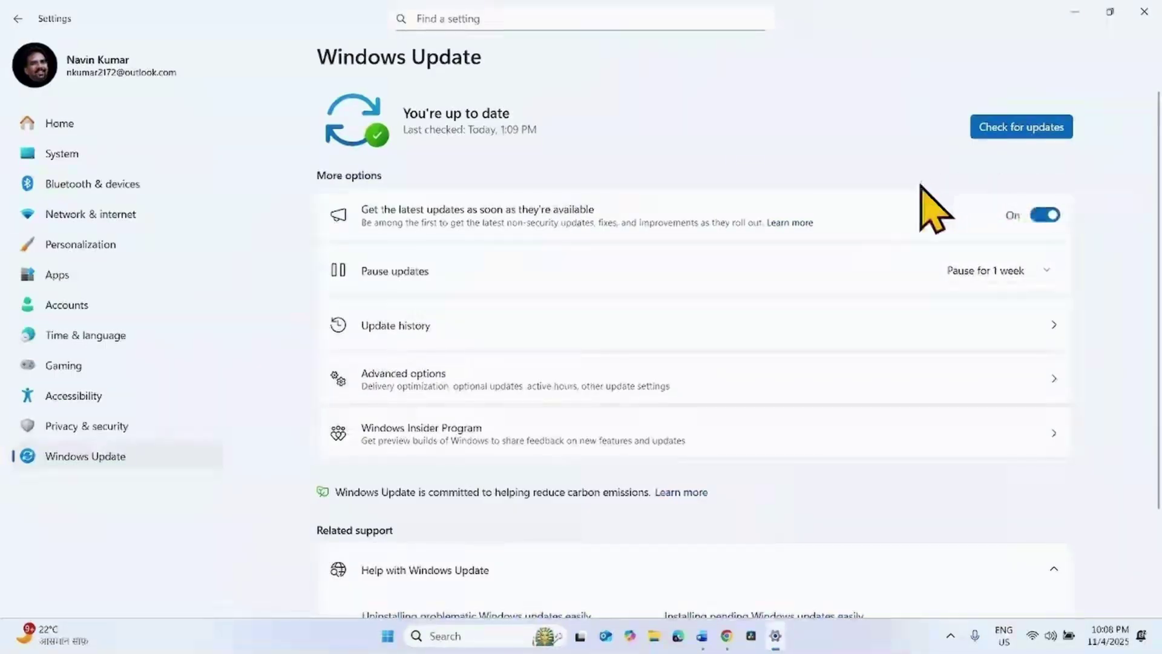
key(alt+F4)
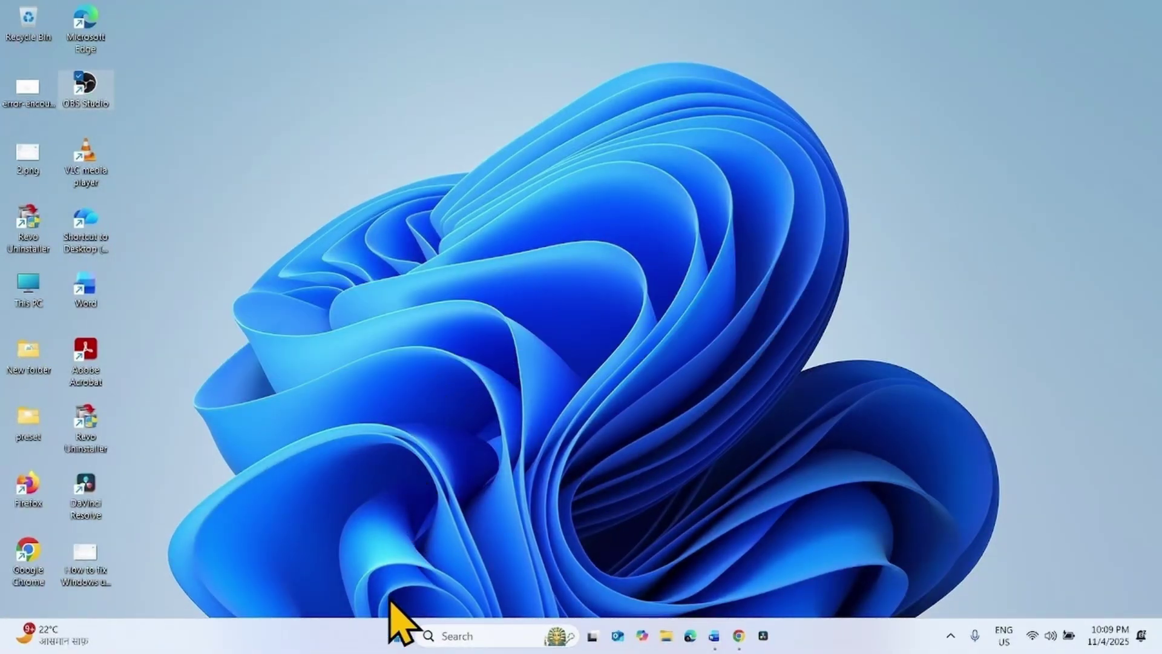
Open the Run box and copy the msdt.exe troubleshooter command from the Notepad repair notes
right_click(399, 636)
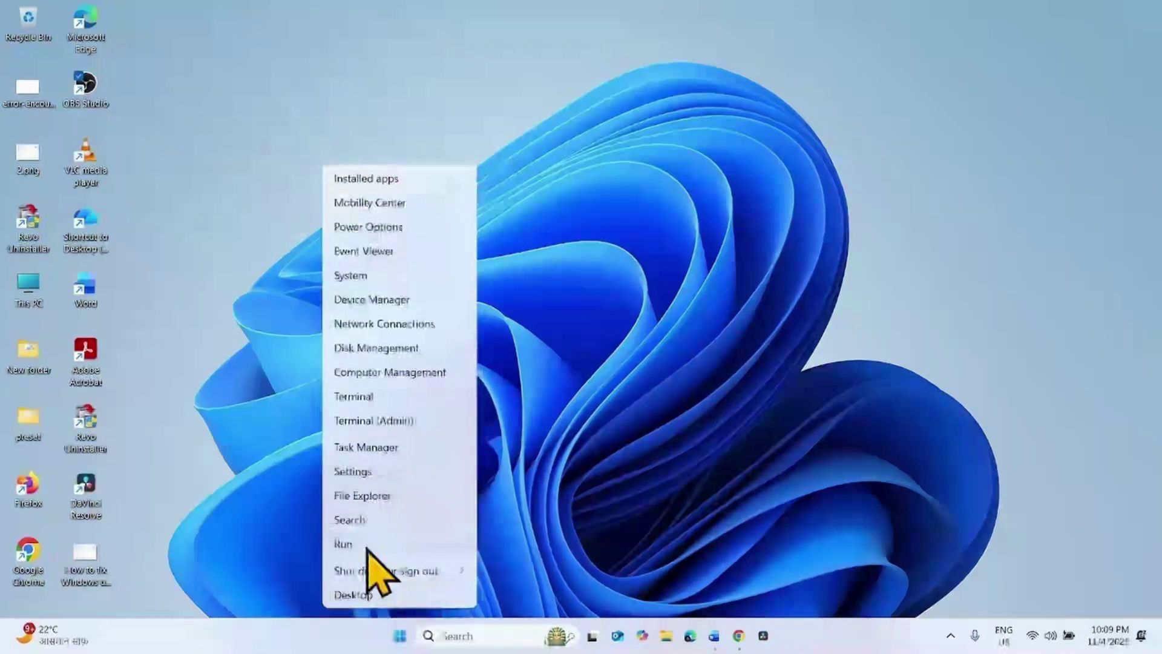
click(343, 543)
click(386, 636)
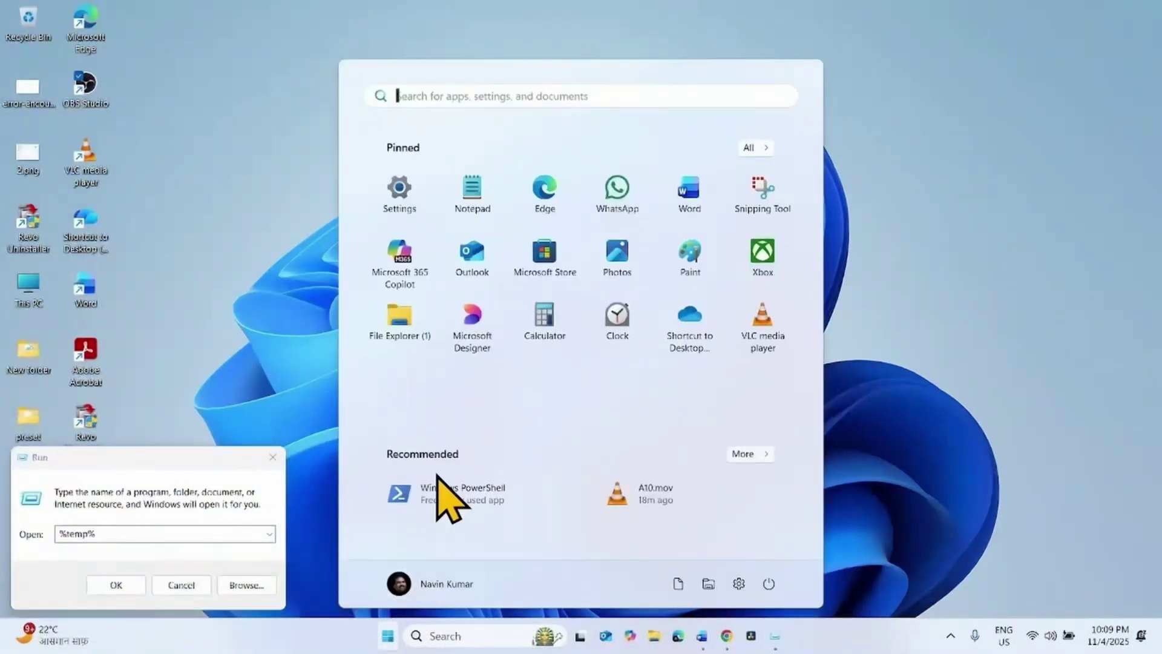
click(471, 193)
click(1002, 185)
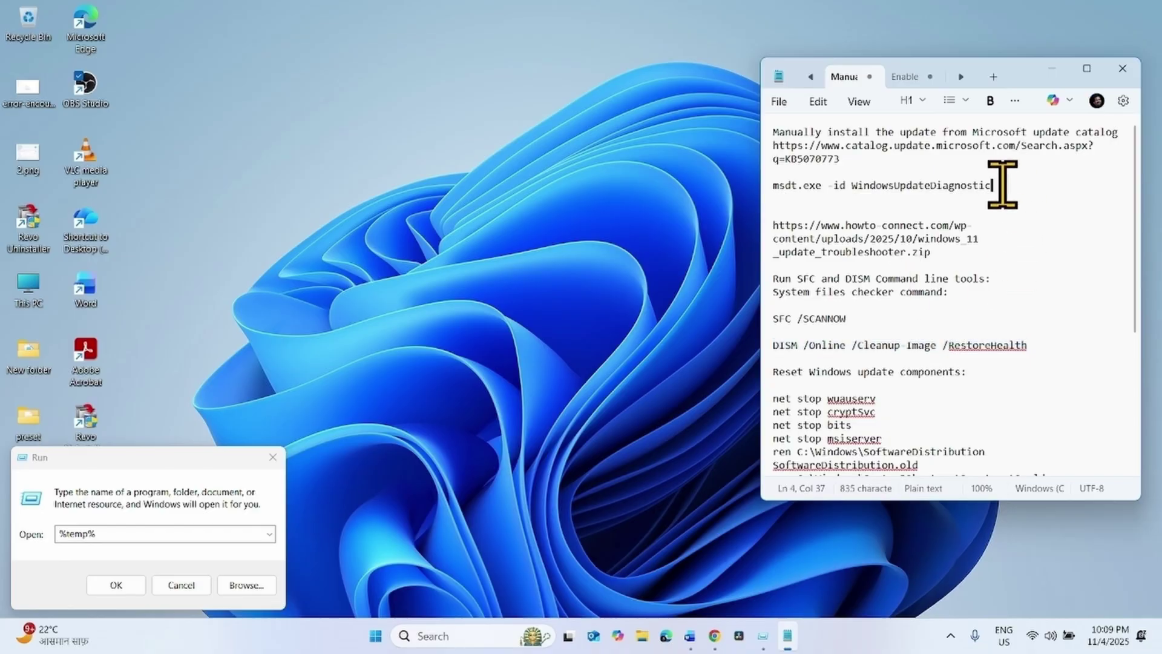
drag(1002, 184, 769, 184)
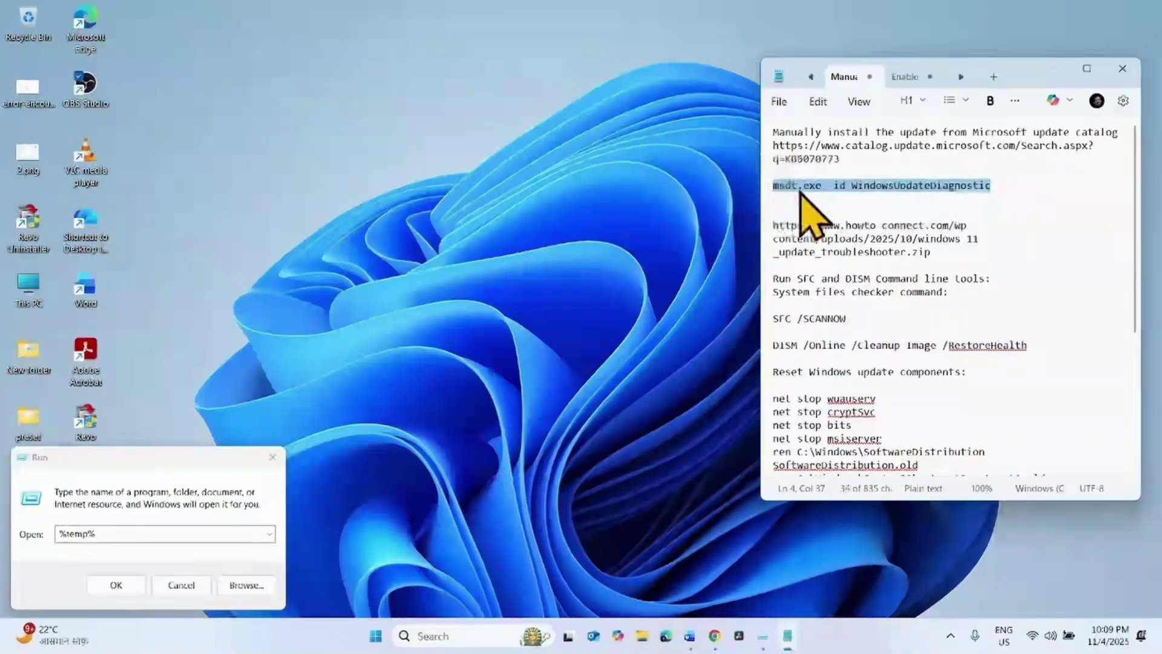
drag(993, 183, 761, 181)
right_click(792, 185)
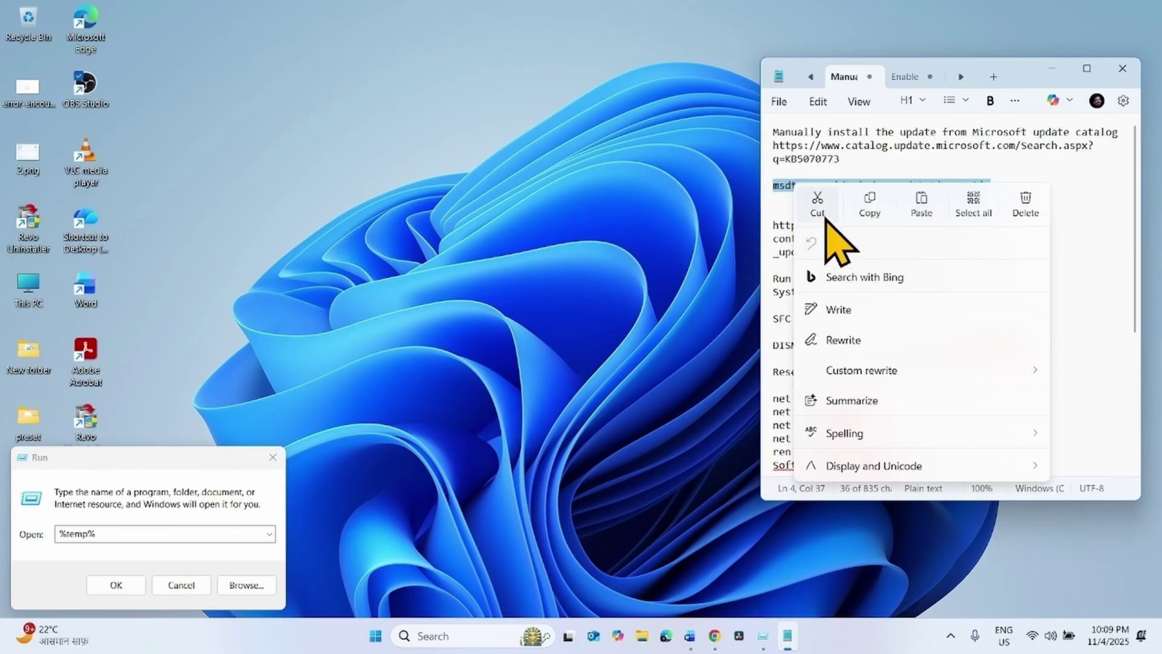
click(870, 198)
Replace %temp% in the Run box with the msdt.exe command and run it
click(105, 532)
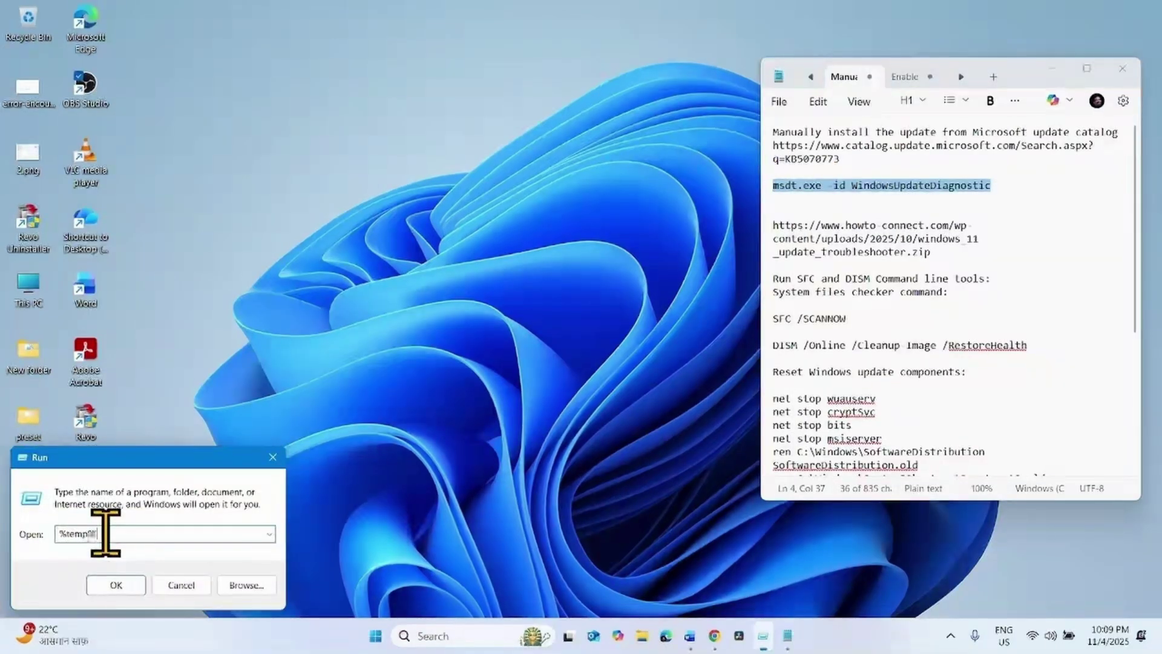
drag(105, 532, 59, 531)
right_click(68, 535)
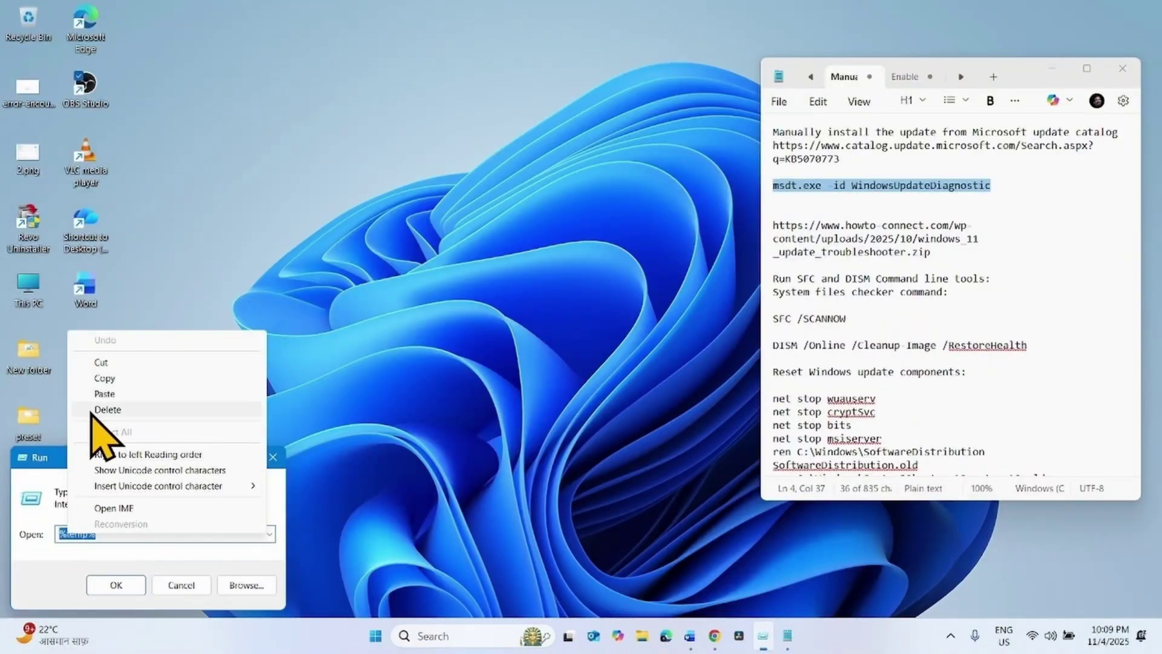
click(100, 397)
click(116, 585)
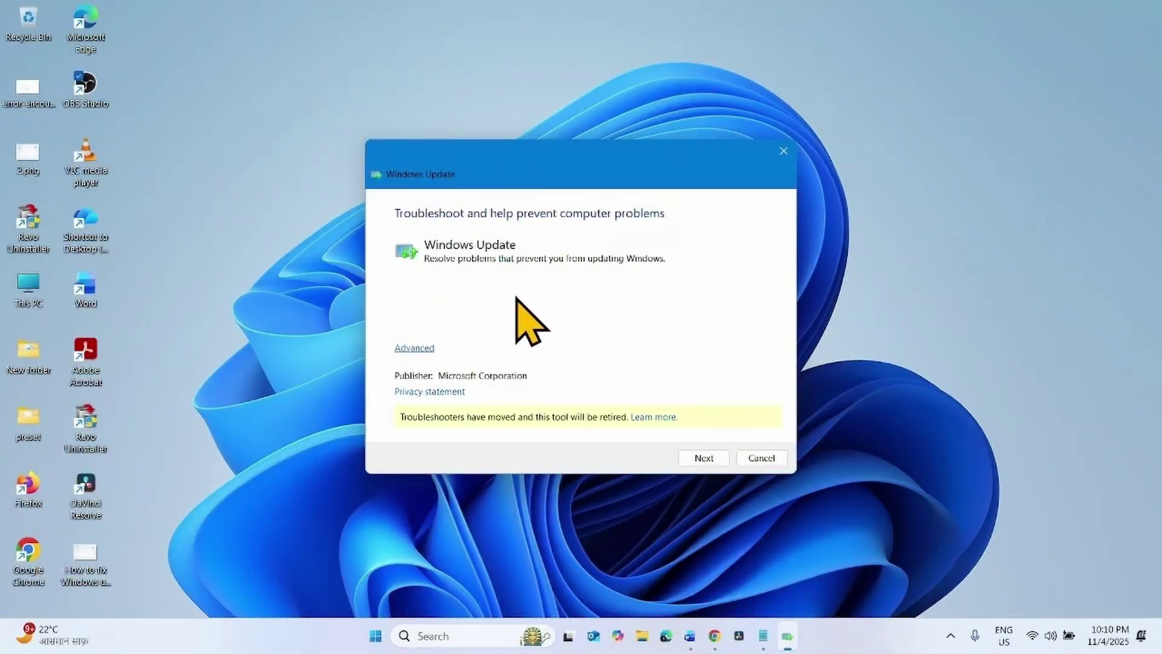
Run the Windows Update troubleshooter with automatic repairs enabled and close it when finished
click(415, 348)
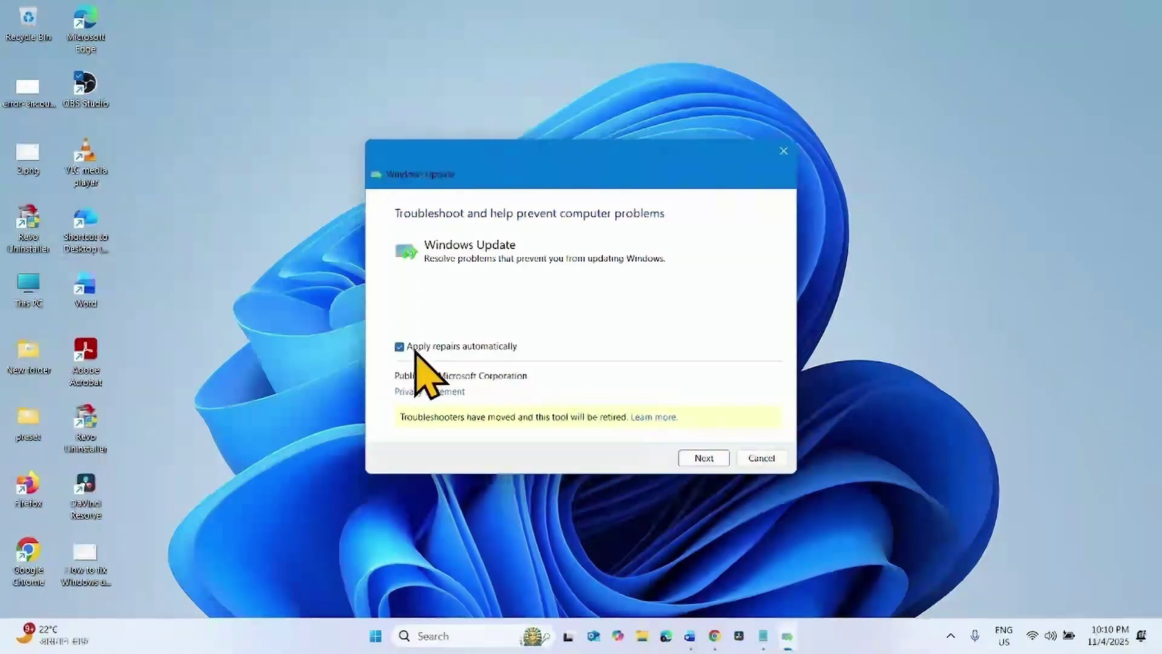
click(700, 458)
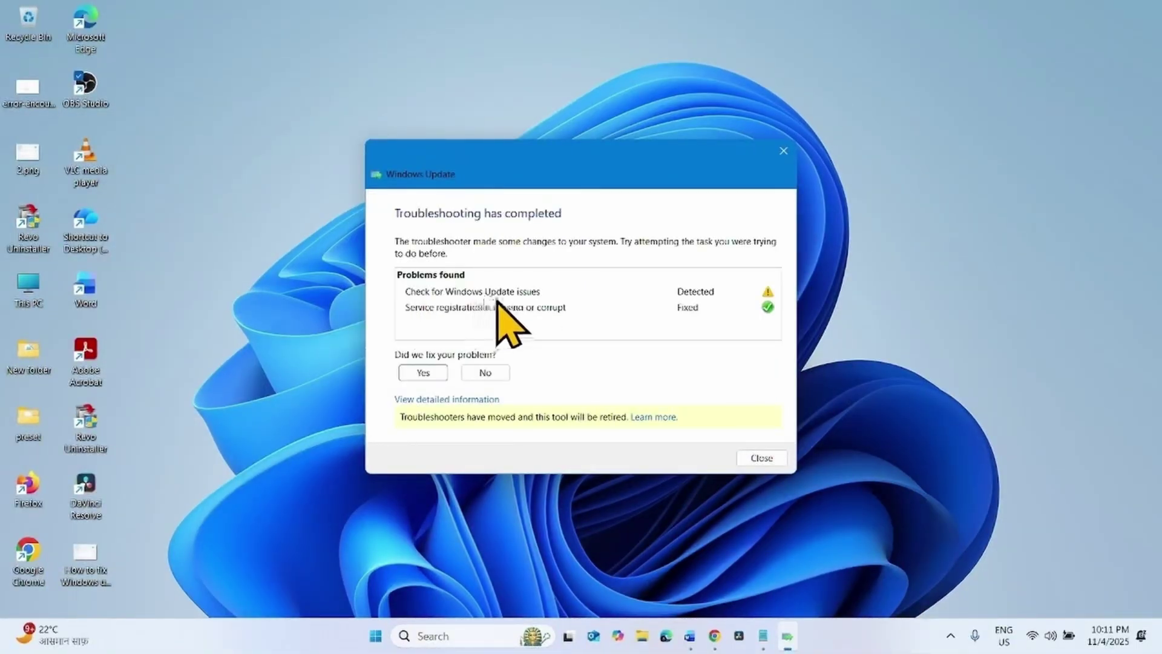
click(757, 458)
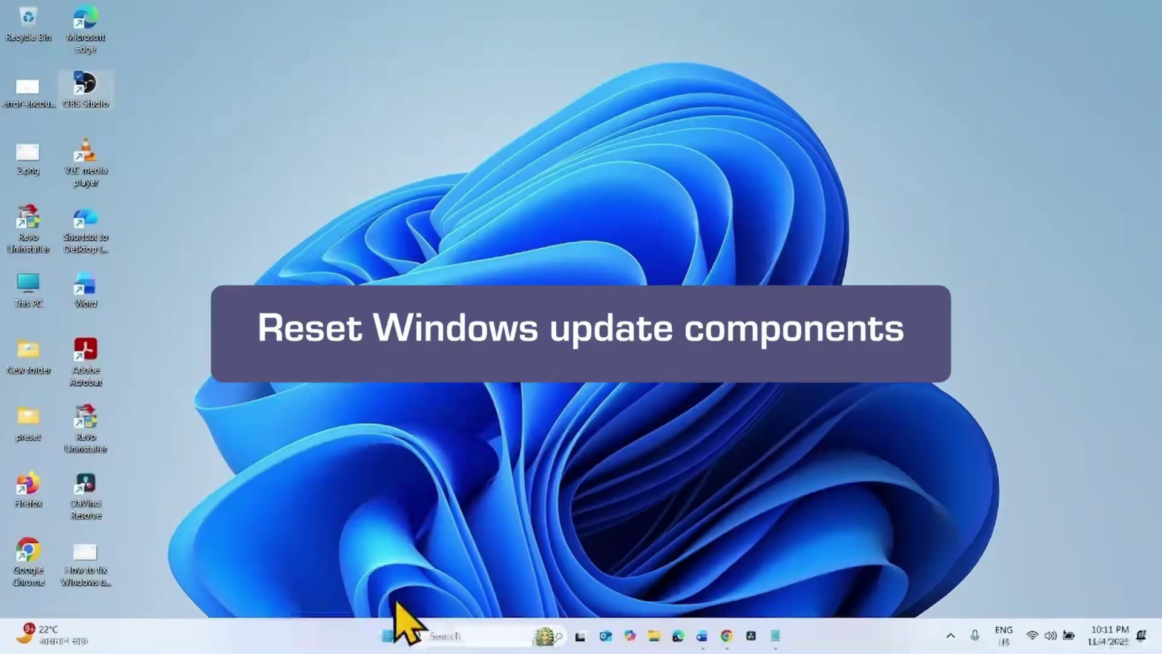
Search Windows for 'cmd' and bring up Command Prompt's launch options
click(477, 636)
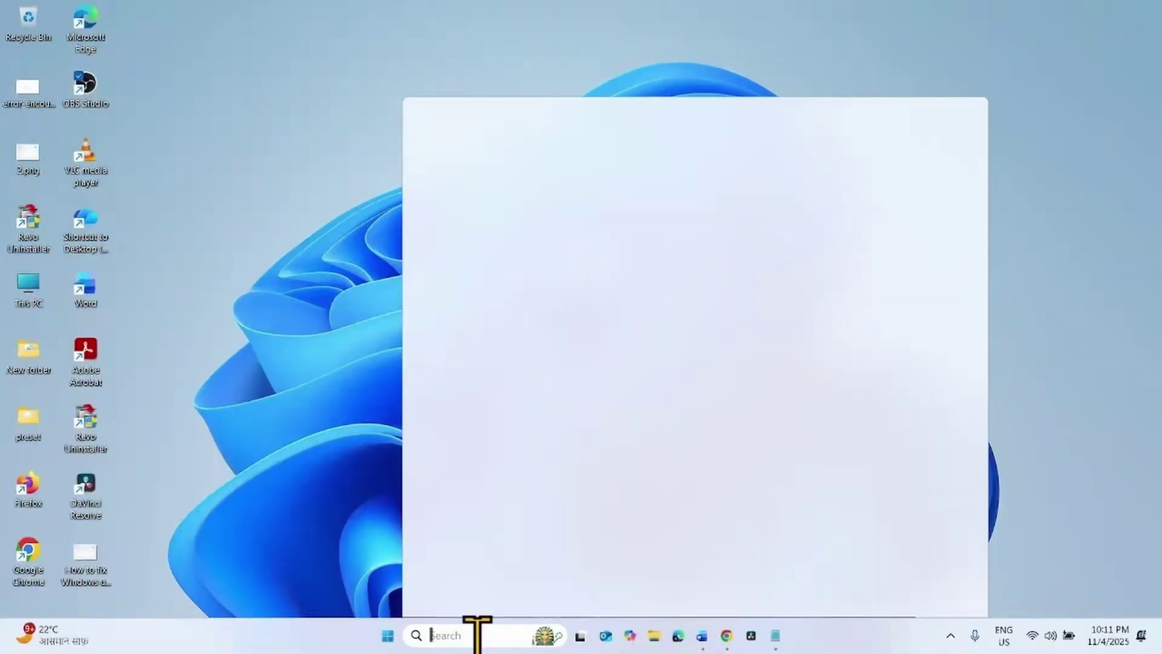
text(cmd)
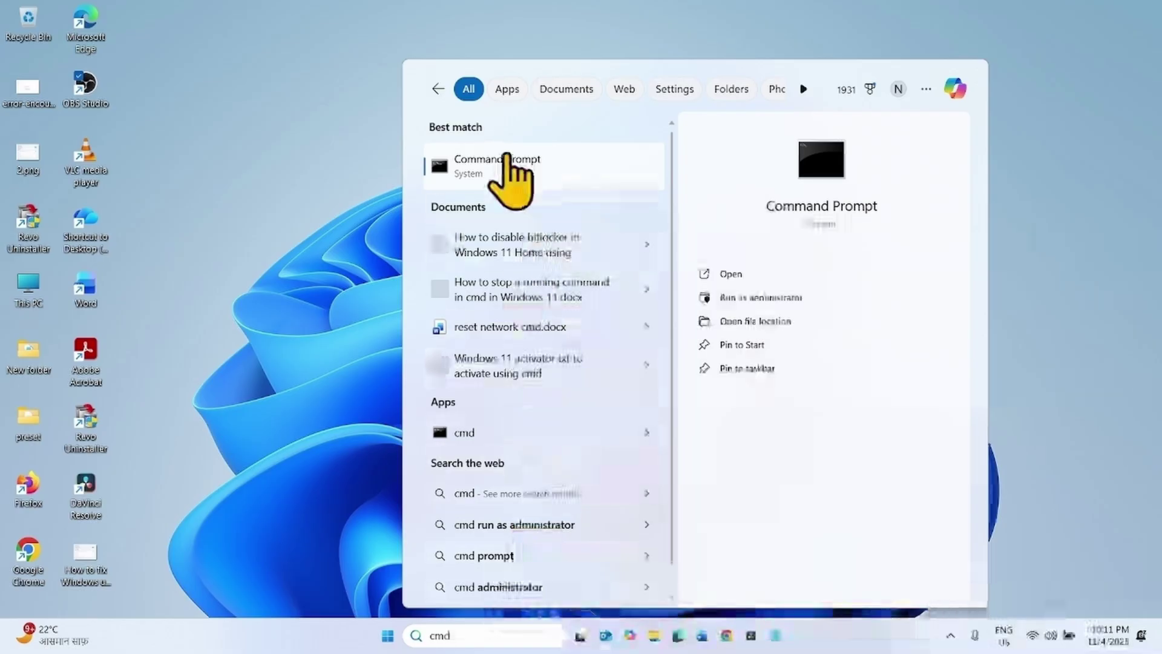
right_click(508, 158)
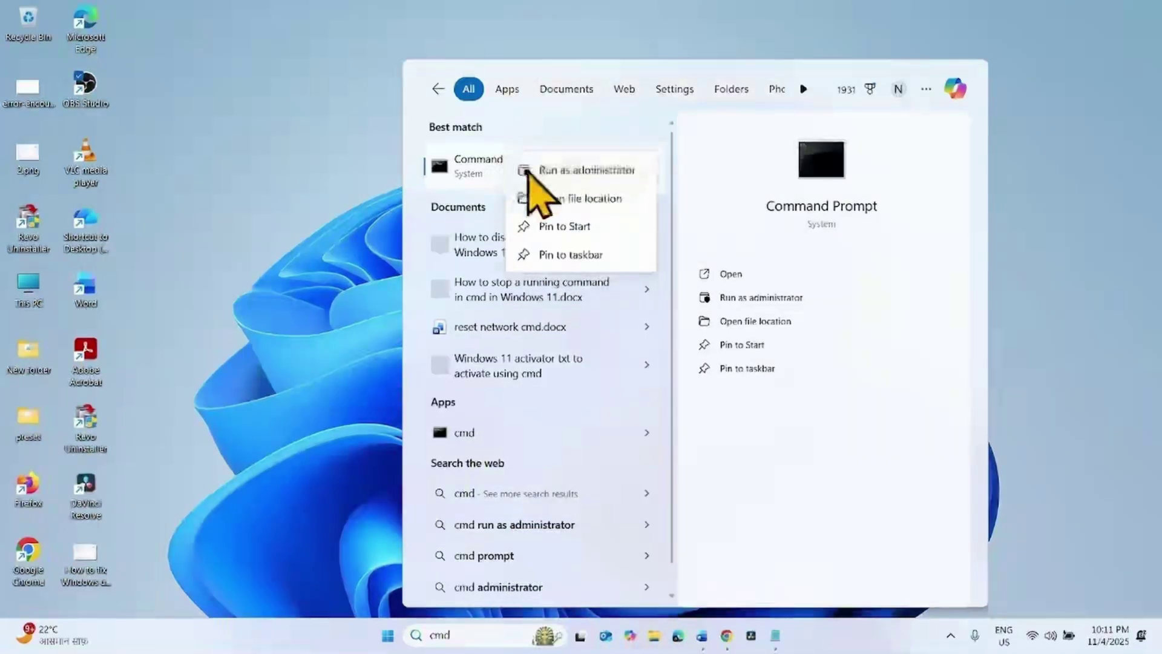
Launch Command Prompt as administrator and bring over 'net stop wuauserv' from the notes
click(527, 171)
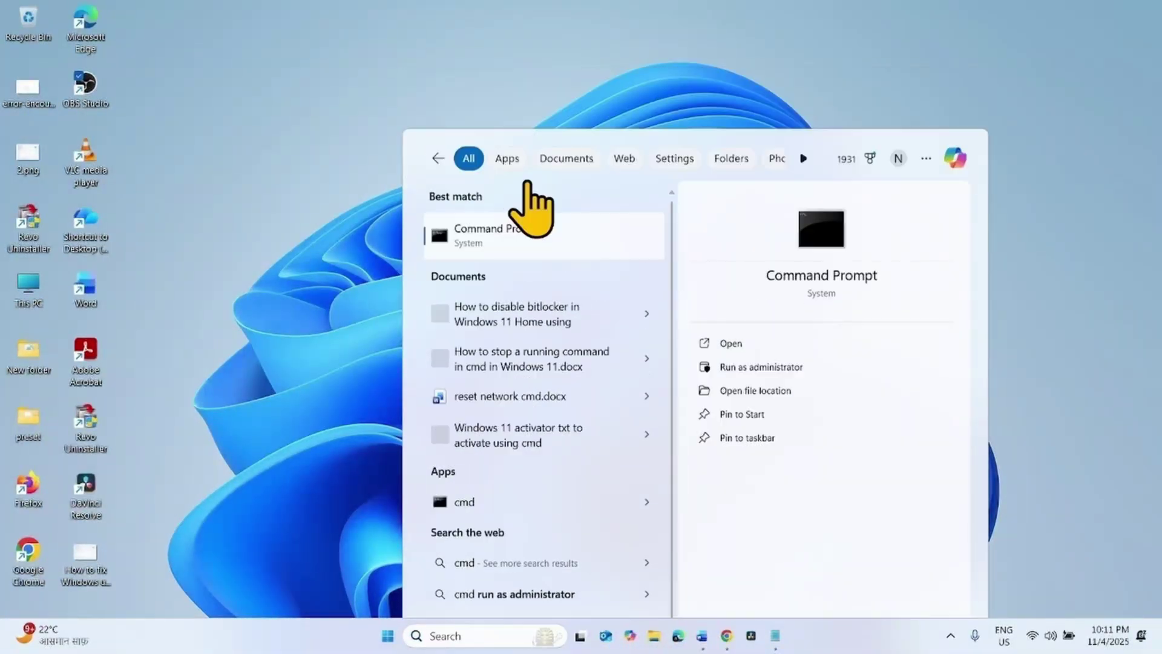
drag(454, 163, 376, 90)
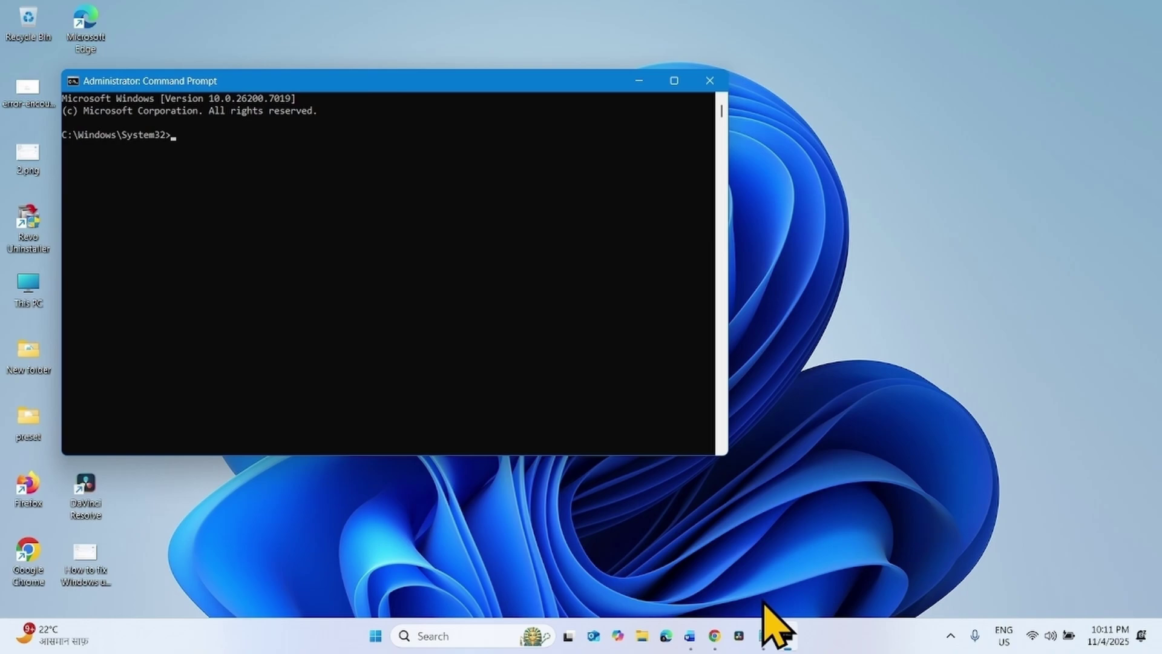
click(761, 635)
click(929, 241)
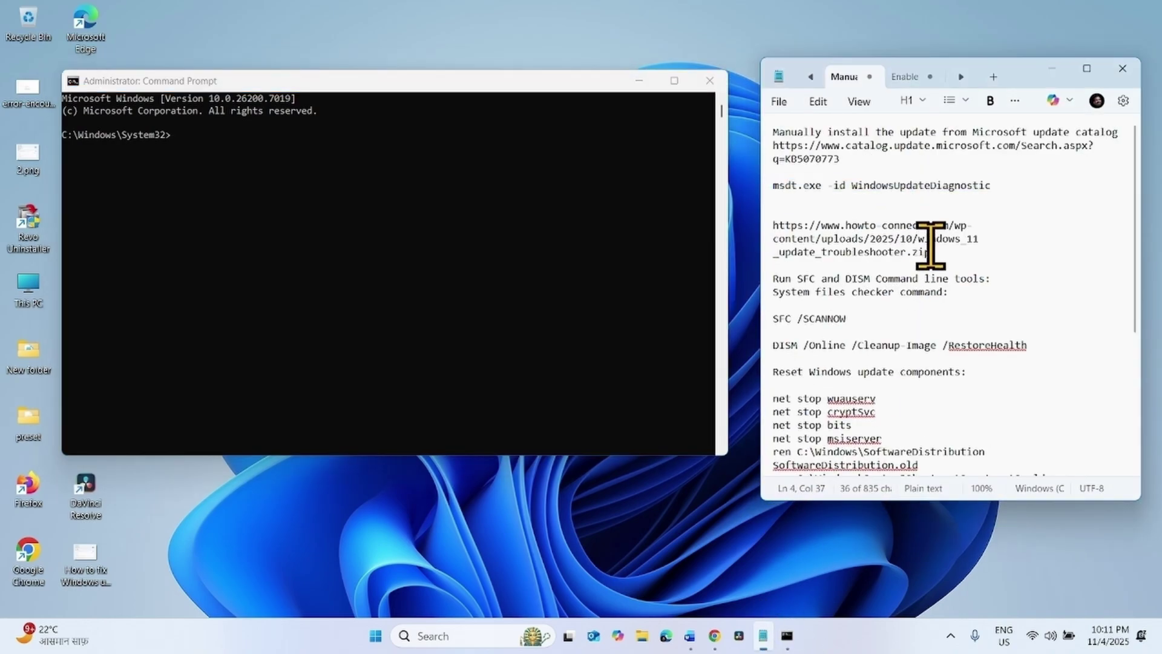
scroll(935, 285, down, 6)
click(907, 308)
drag(908, 305, 774, 181)
drag(912, 306, 777, 177)
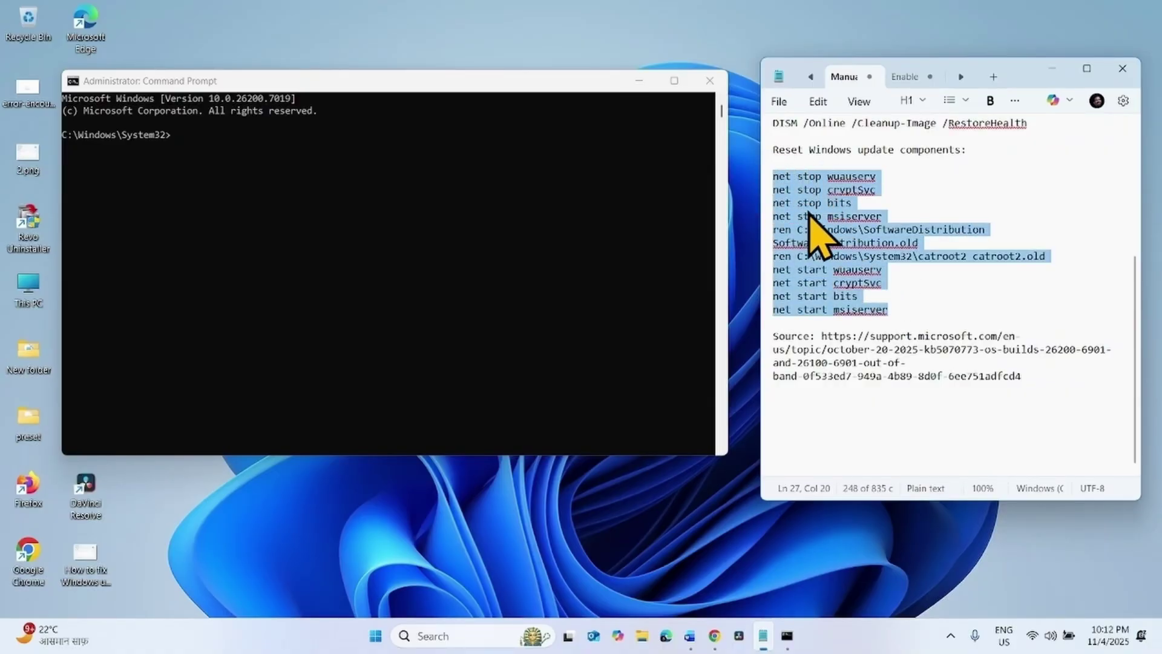
click(885, 177)
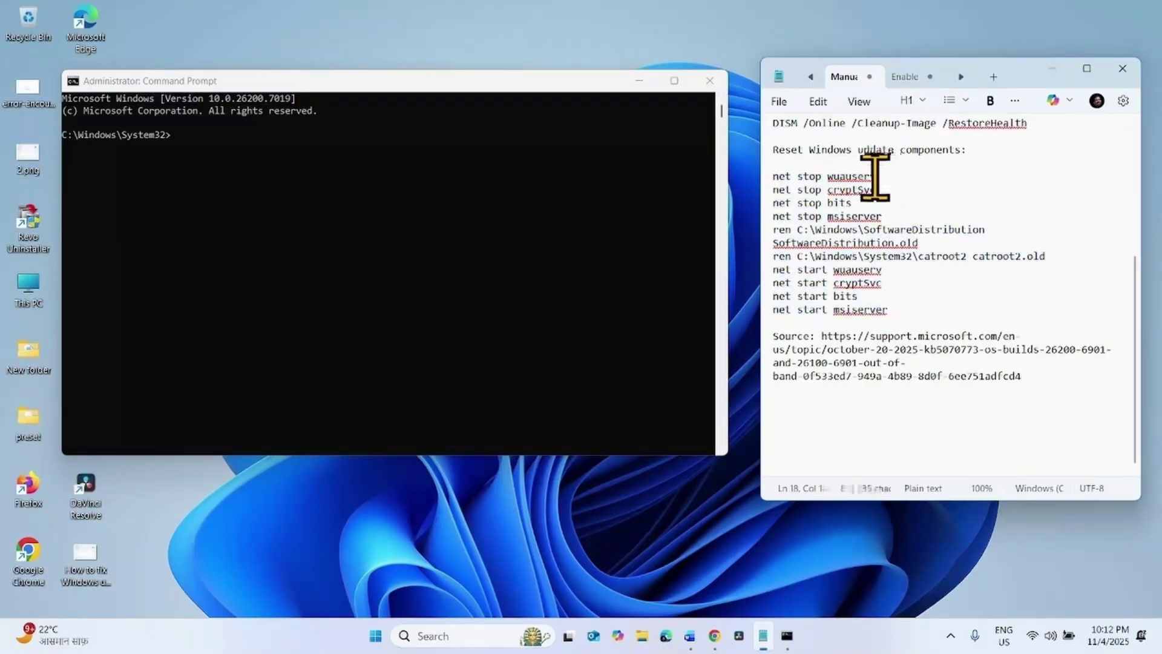
drag(876, 177, 768, 174)
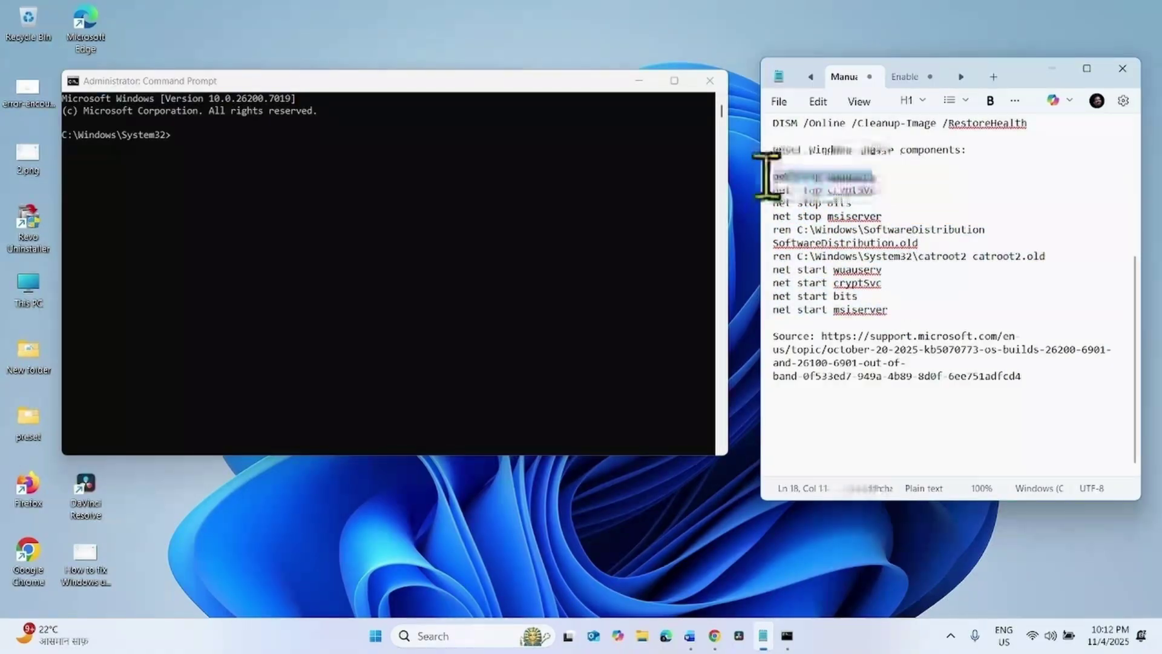
right_click(852, 185)
click(919, 208)
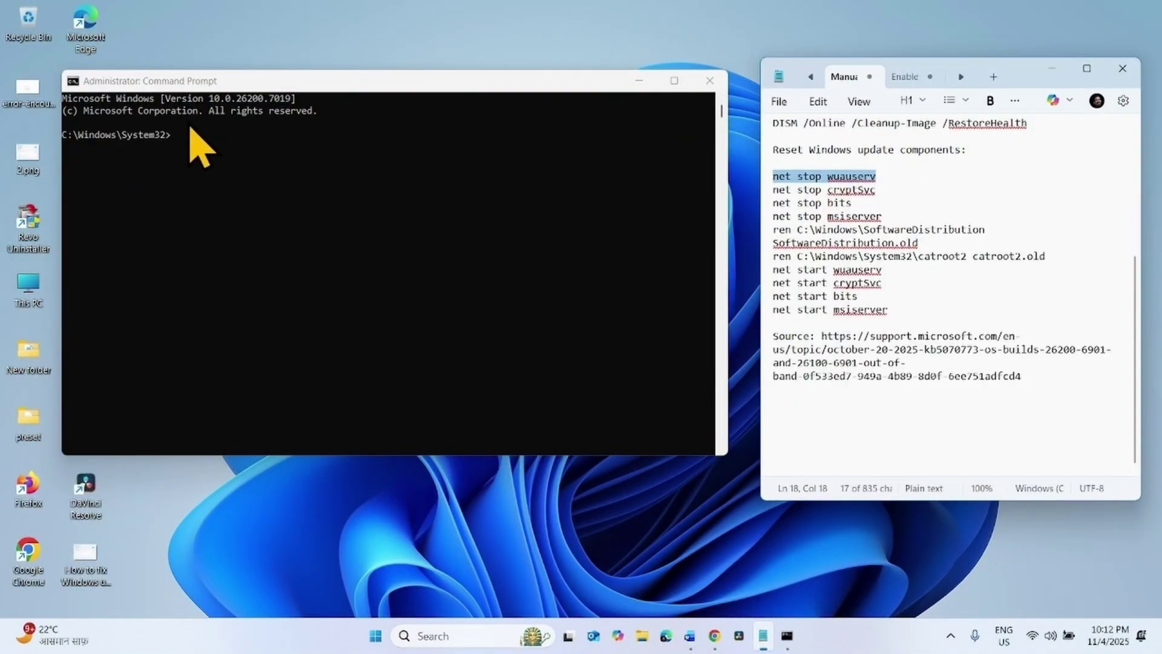
click(189, 134)
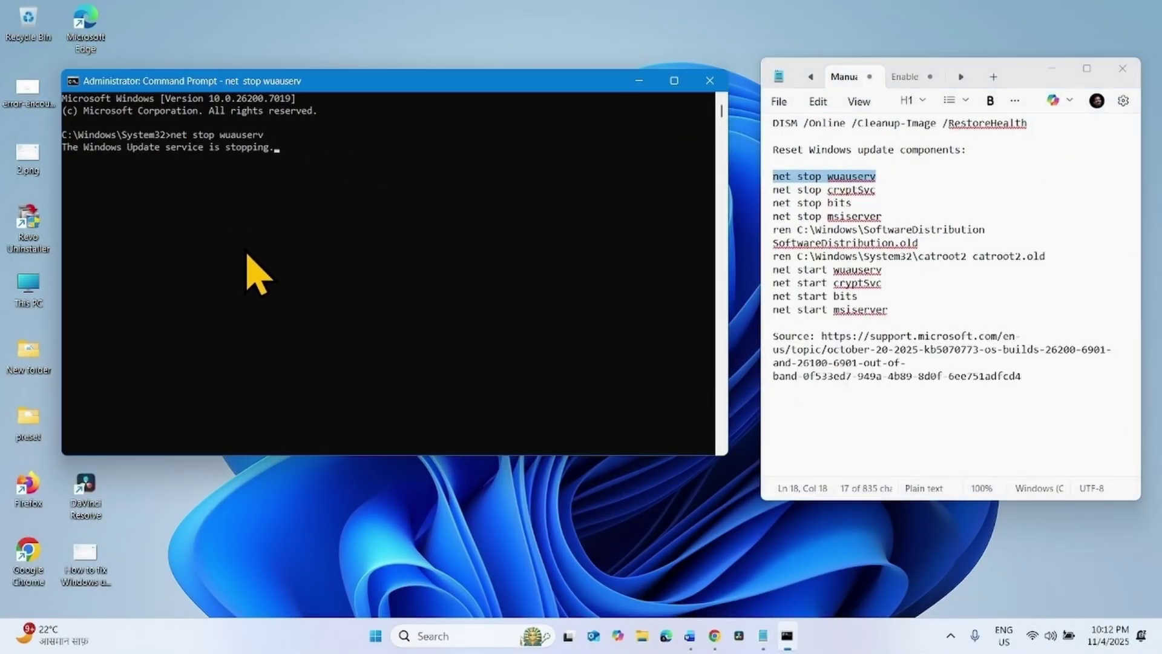
Copy 'net stop cryptSvc' from the notes and paste it at the admin prompt
click(886, 200)
drag(882, 193, 759, 194)
right_click(828, 199)
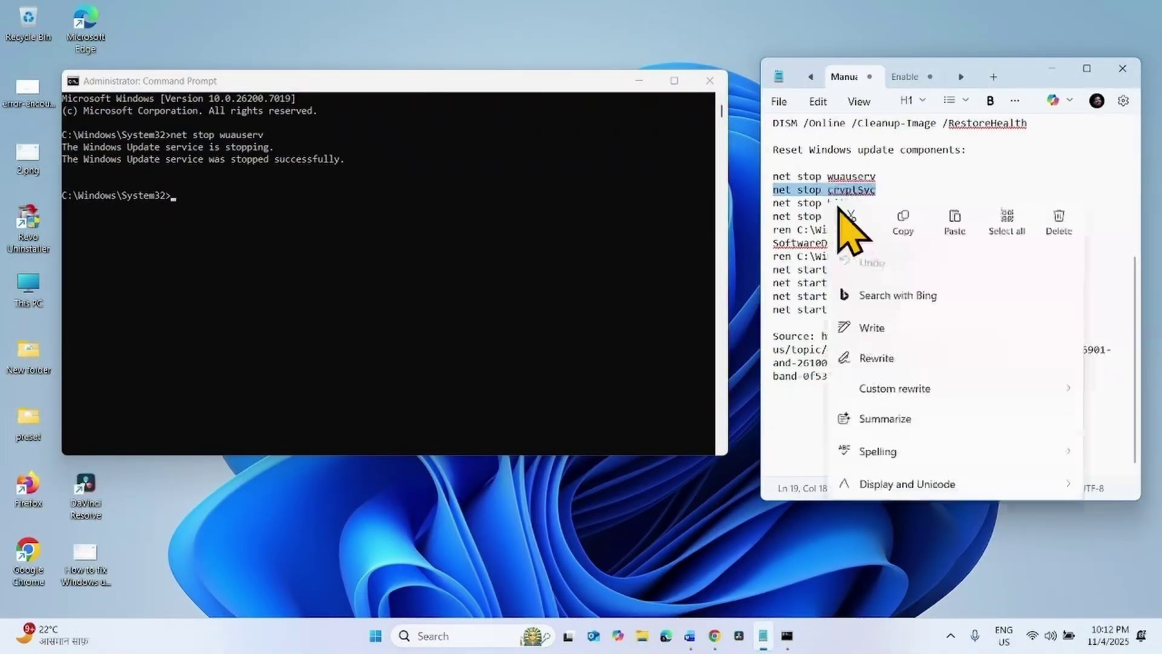
click(903, 218)
click(193, 196)
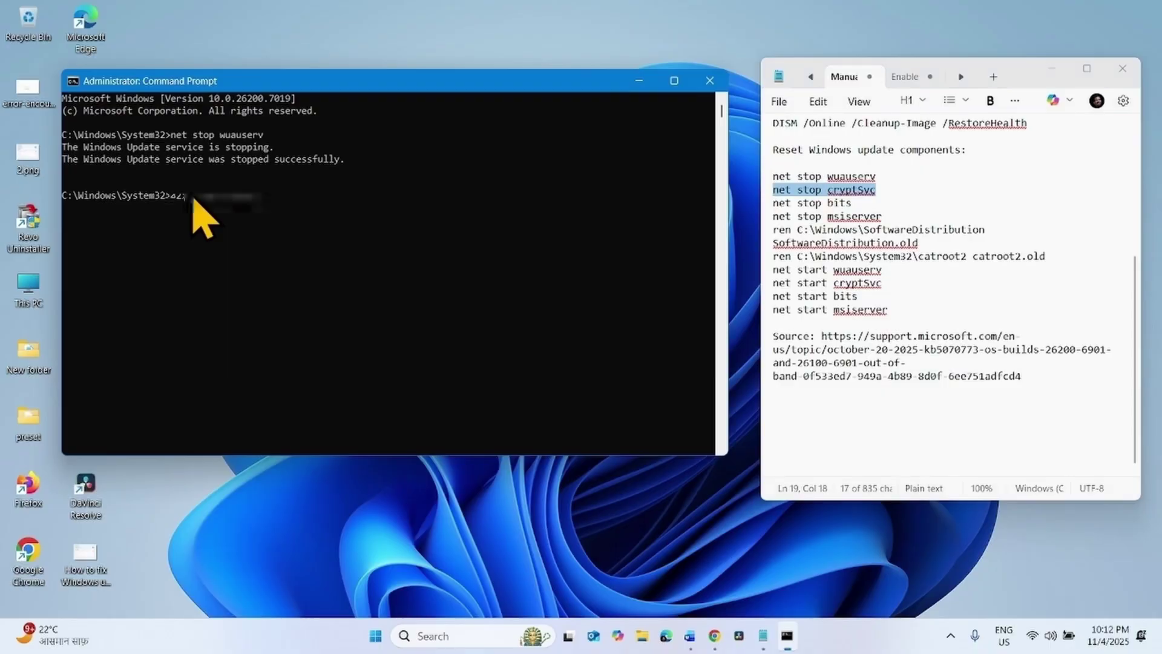
right_click(193, 200)
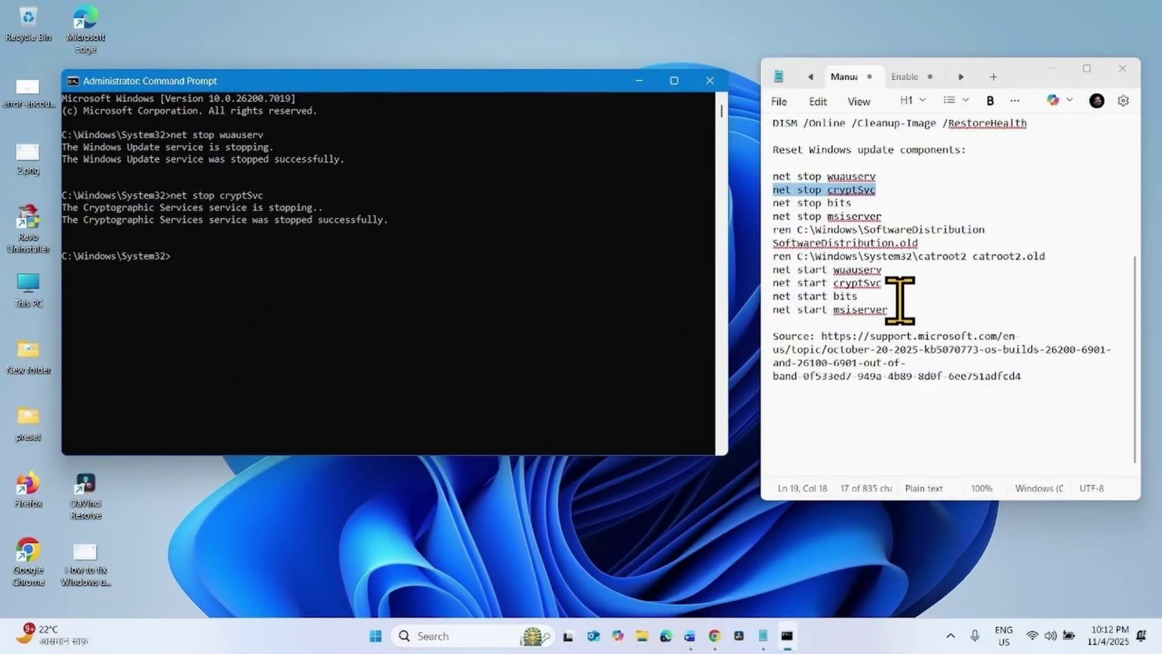
drag(892, 309, 766, 178)
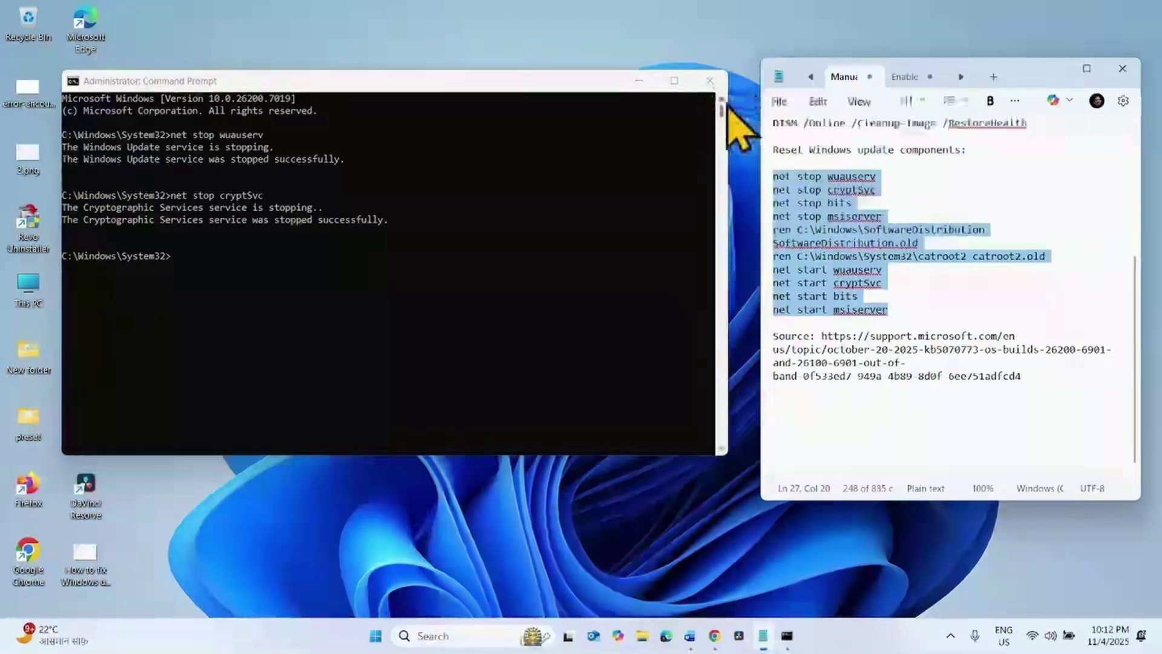
Close Command Prompt and minimize the Notepad notes window
click(711, 86)
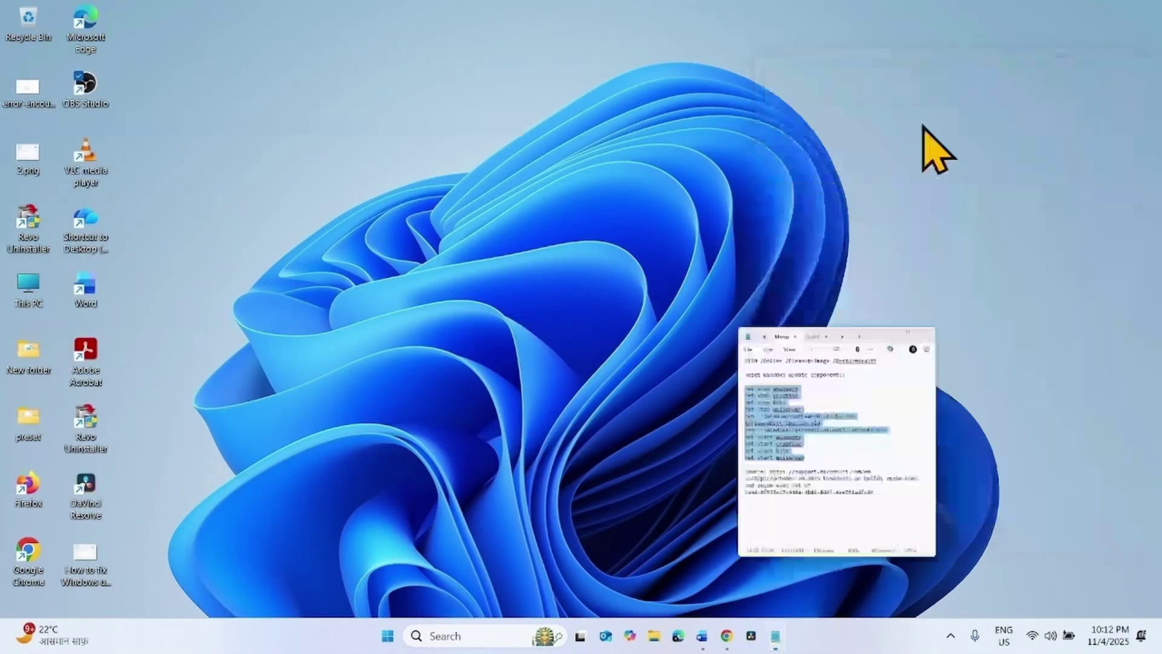
click(1062, 71)
click(385, 633)
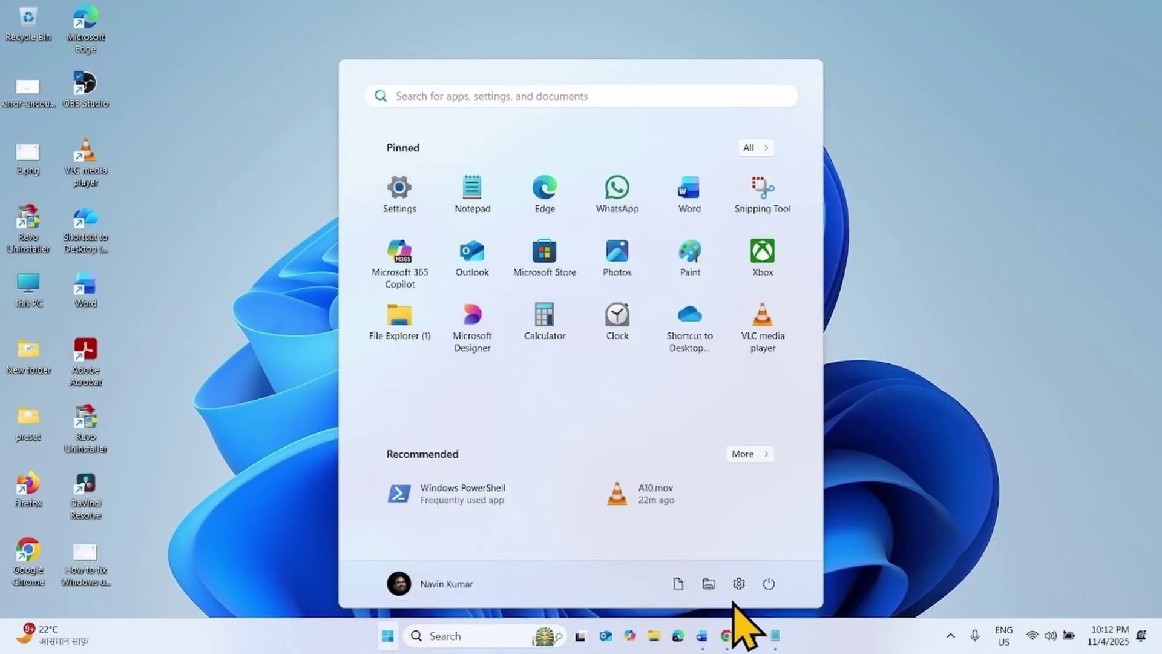
click(768, 582)
click(921, 488)
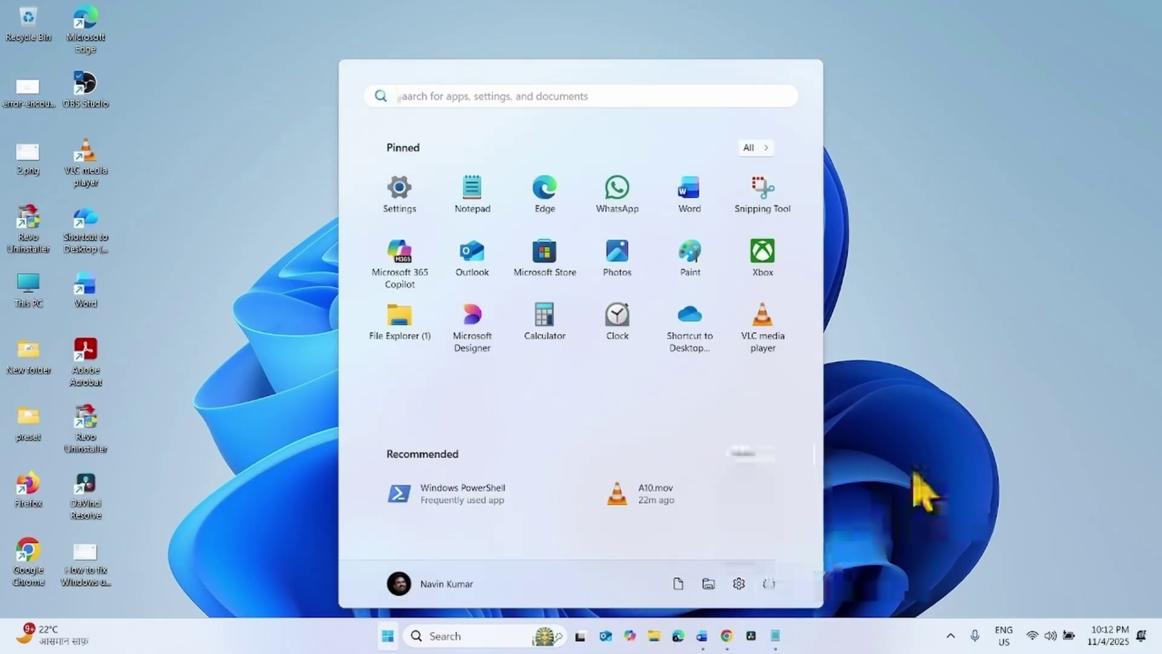
click(921, 487)
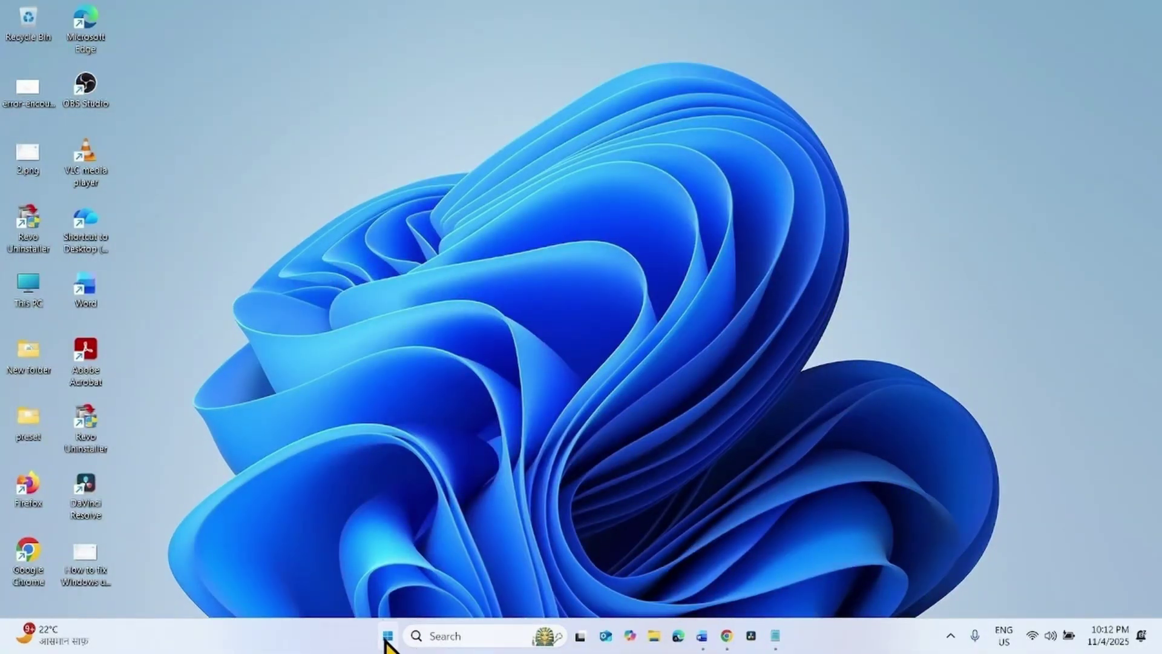
Start a fresh check for updates on the Windows Update settings page, then close Settings
click(388, 636)
click(740, 585)
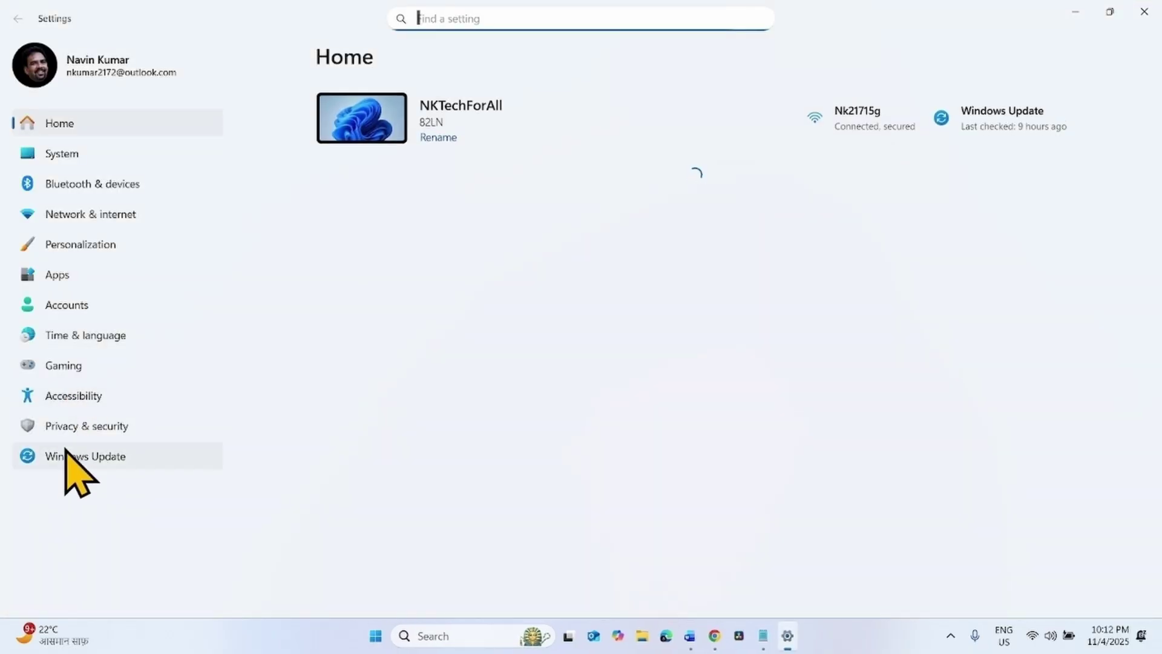
click(73, 455)
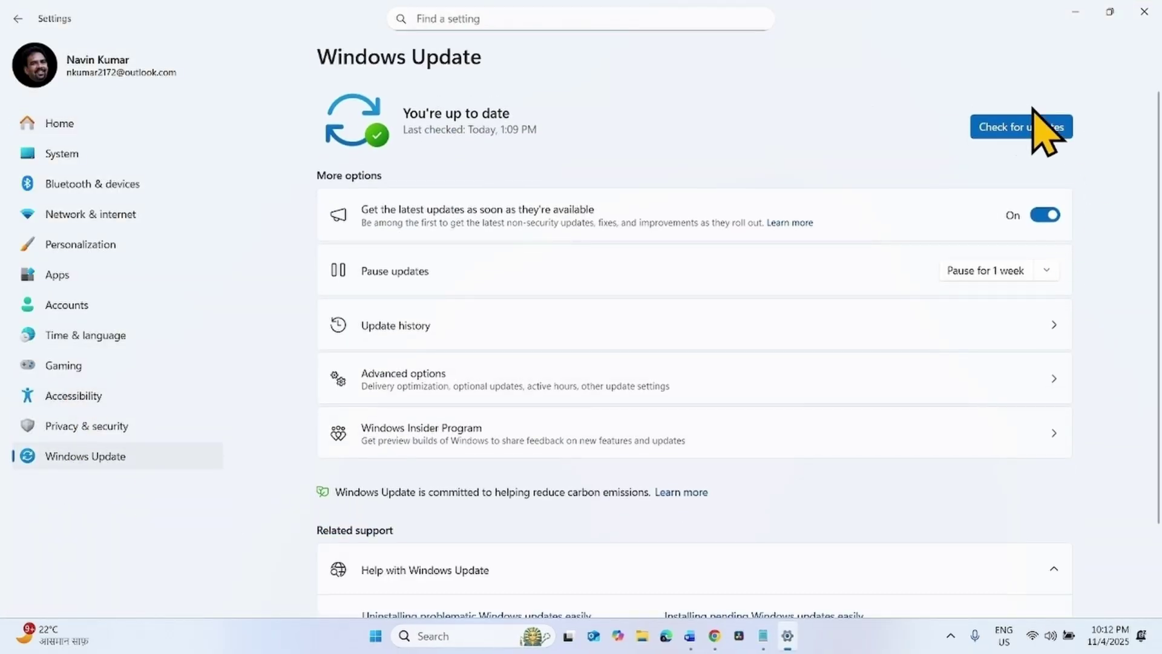
click(1029, 130)
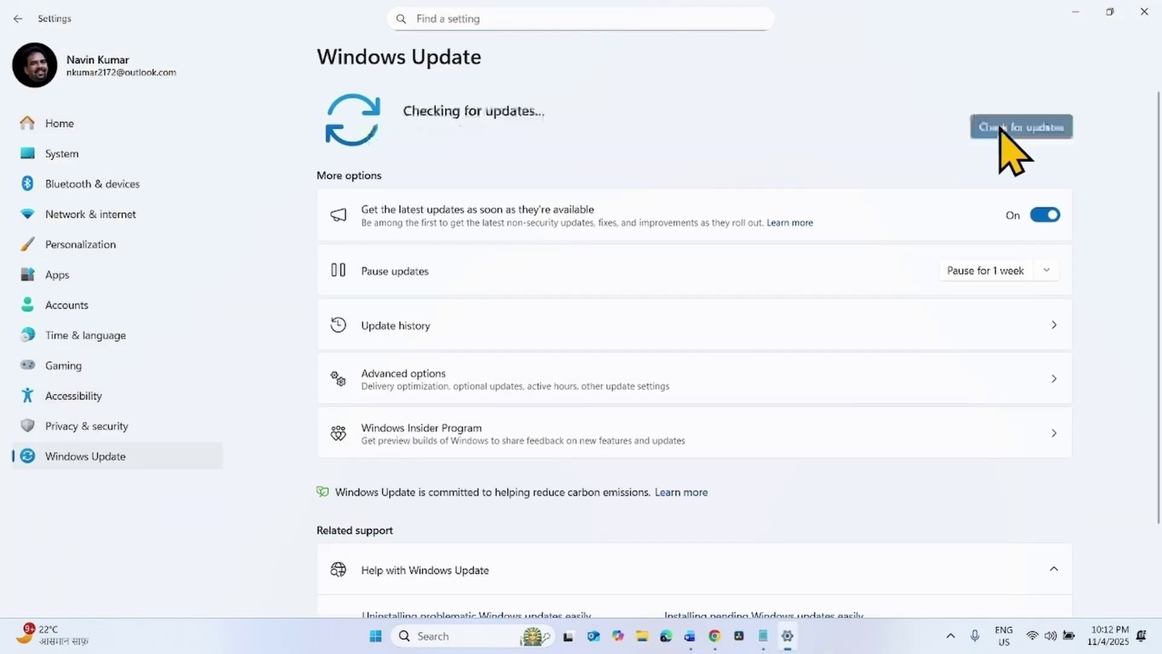
click(1137, 17)
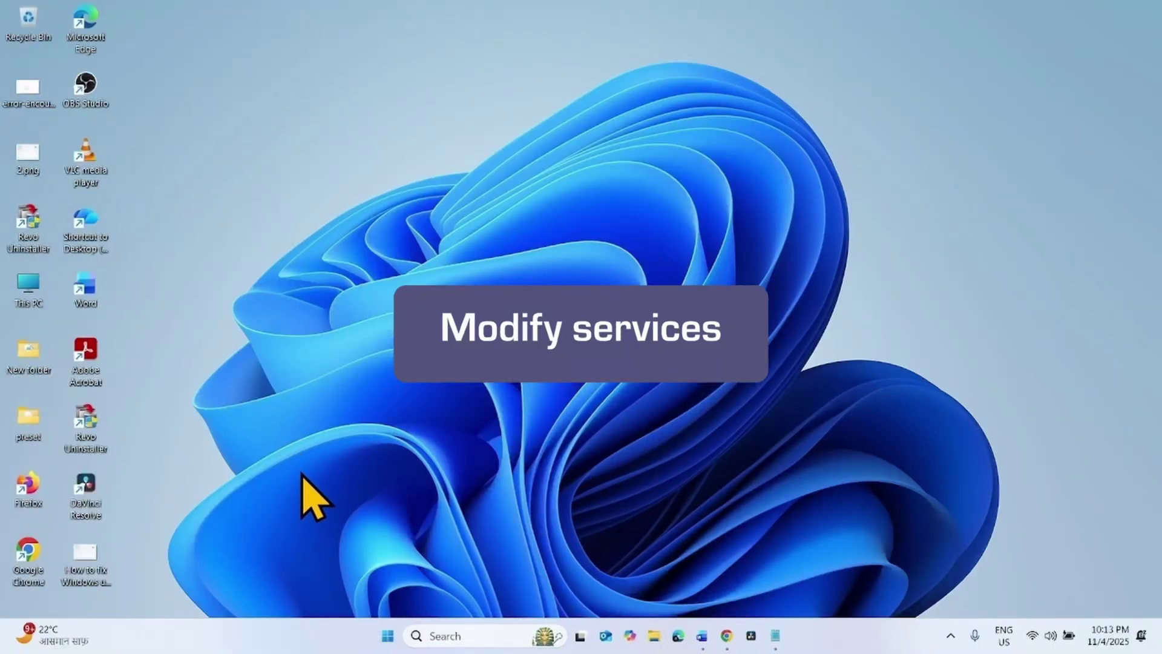
Open the Services console and the App Readiness service's properties
click(440, 636)
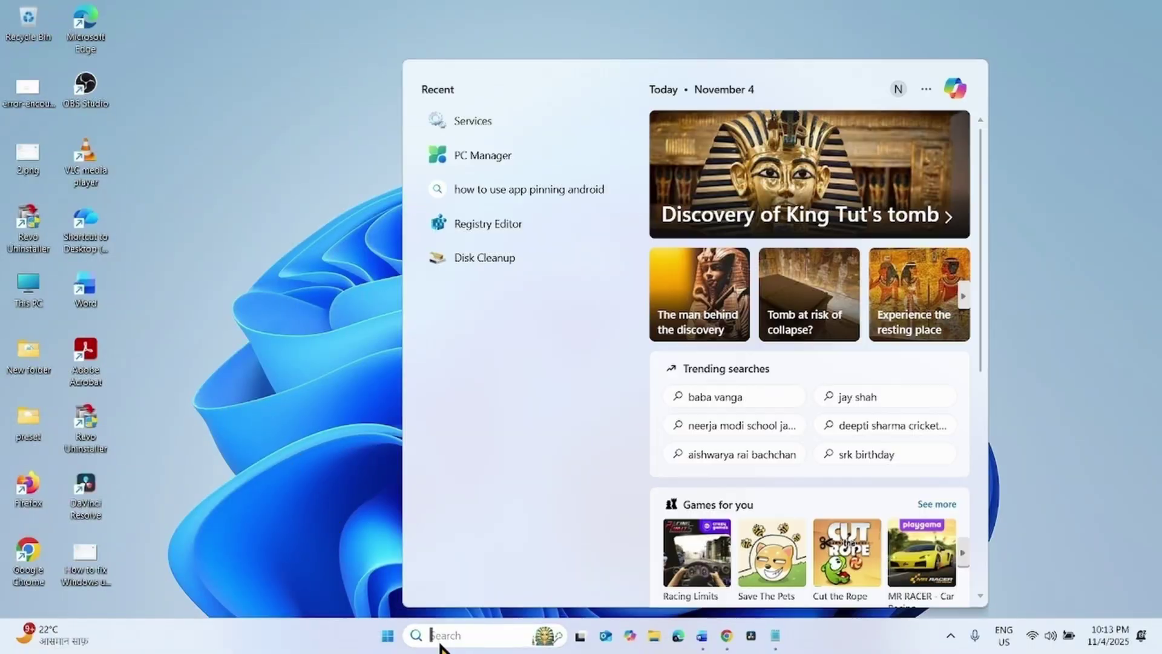
text(servi)
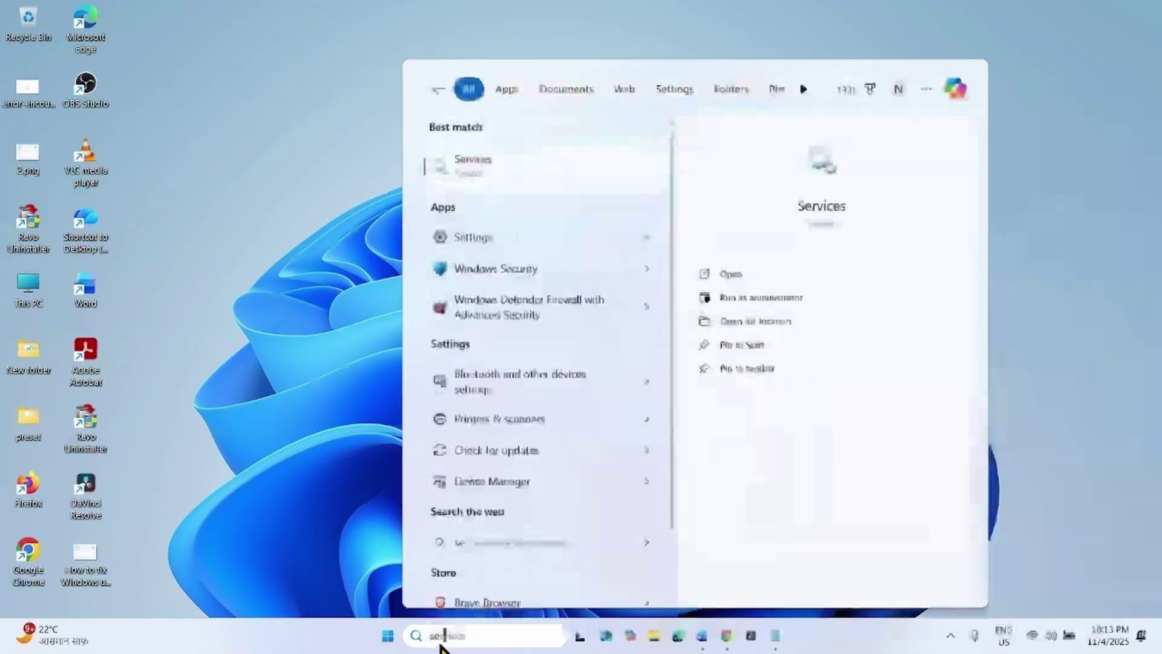
text(ces)
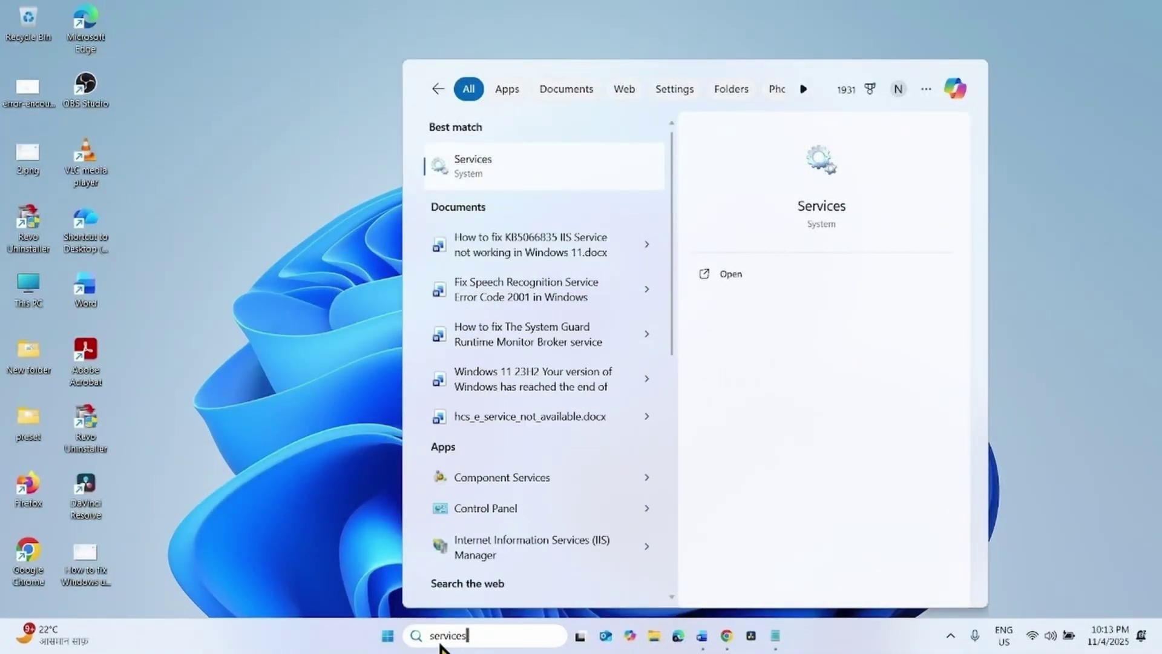
click(484, 168)
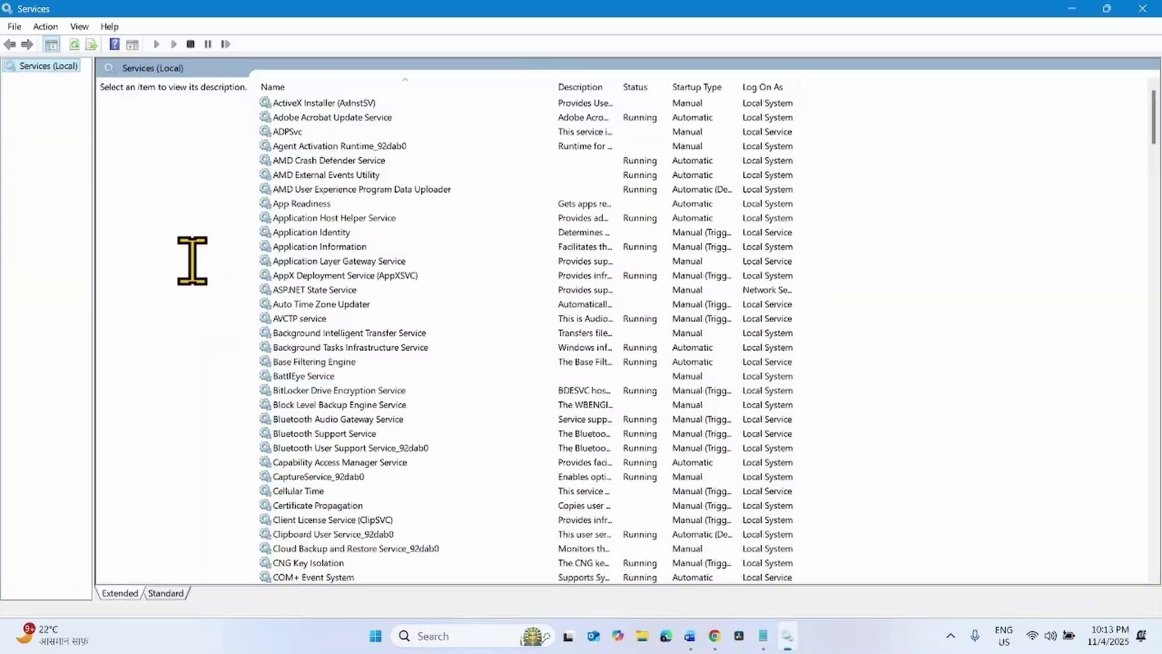
click(304, 204)
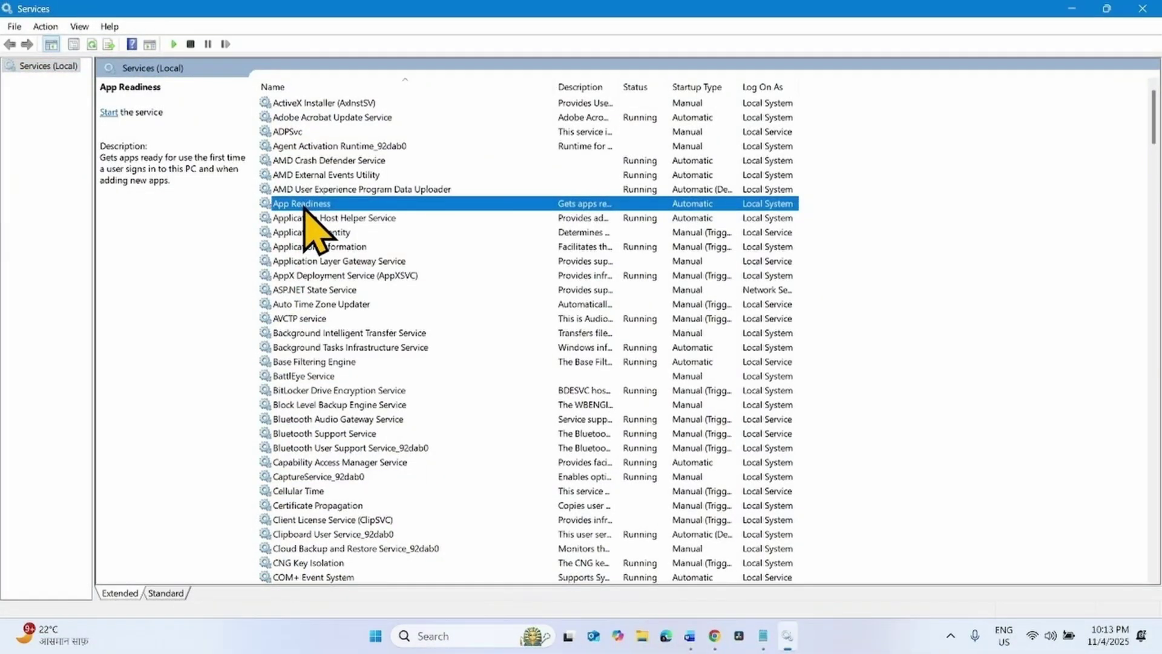
right_click(305, 207)
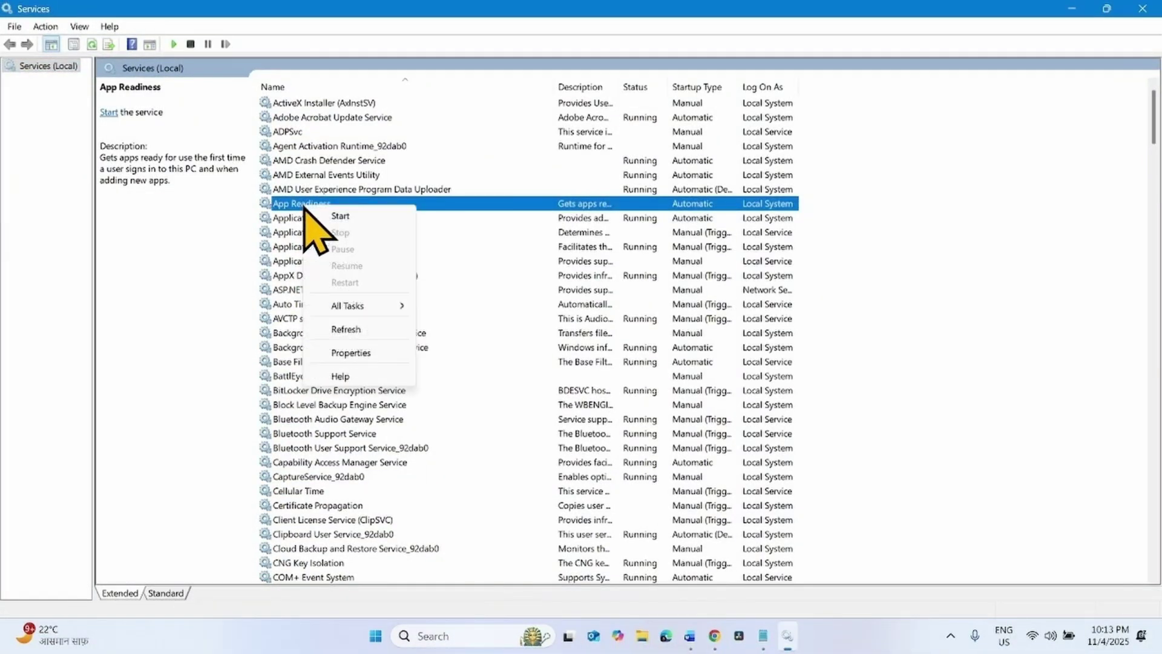
click(350, 355)
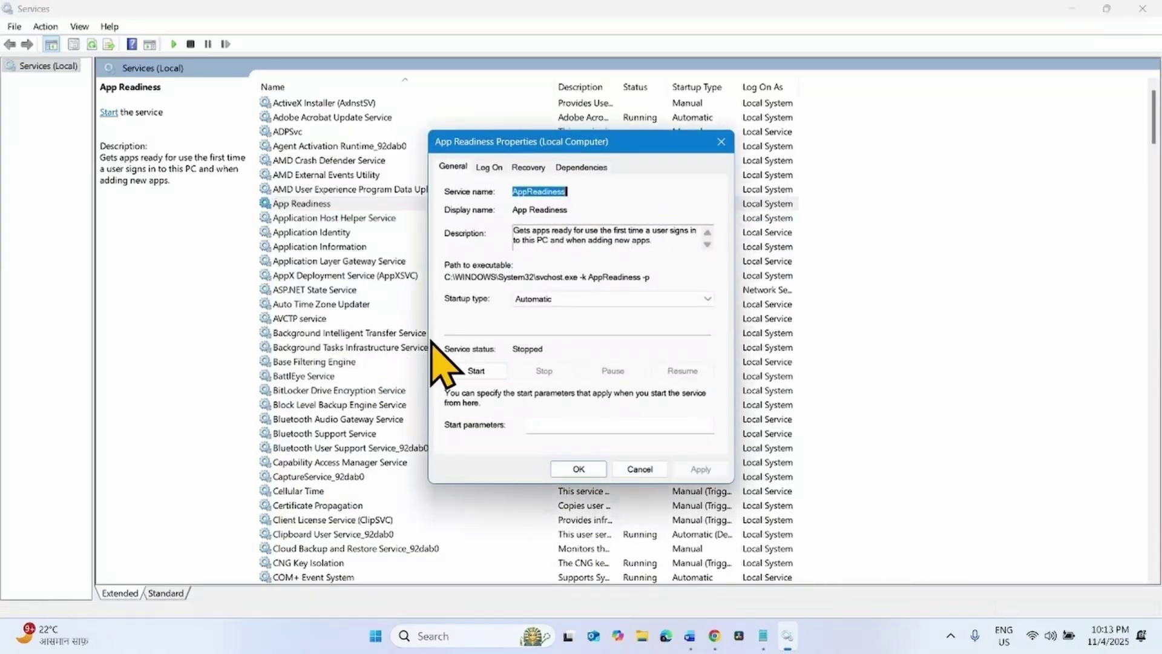
Set App Readiness to Automatic startup, start and apply it, then restart the service
click(543, 299)
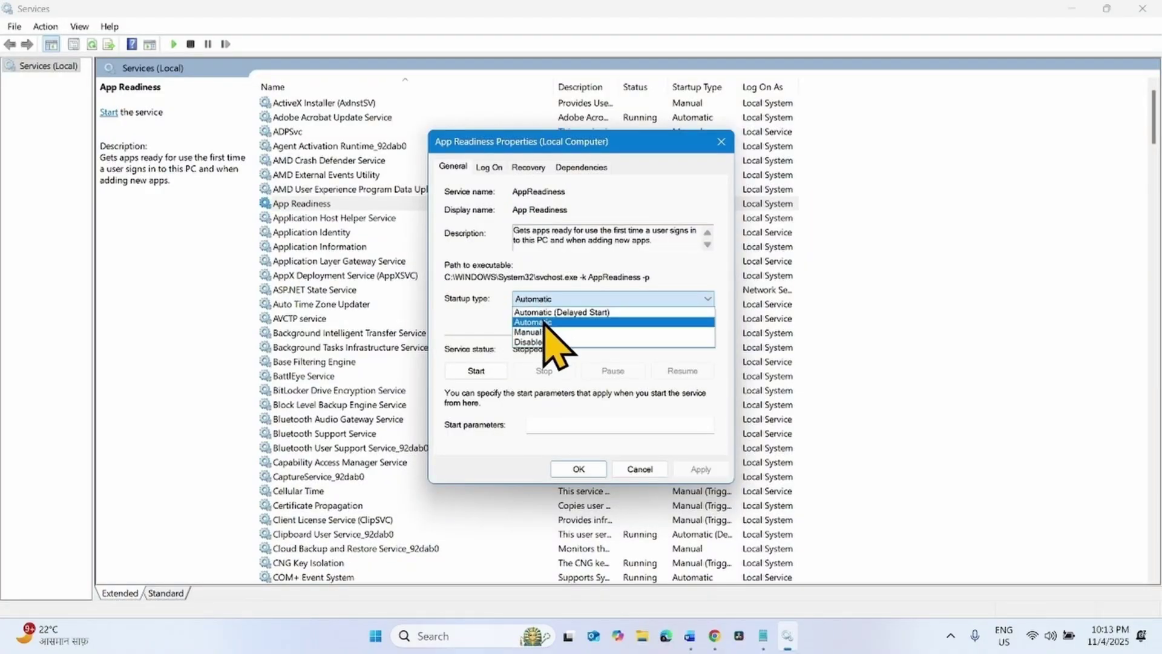
click(544, 322)
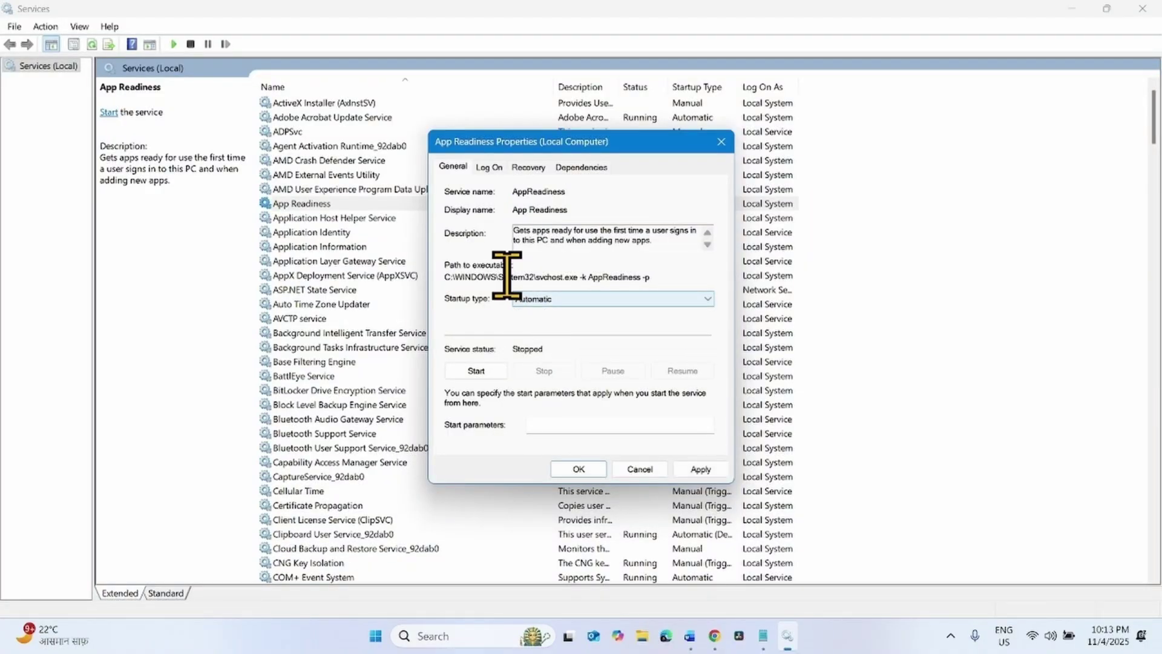
click(470, 370)
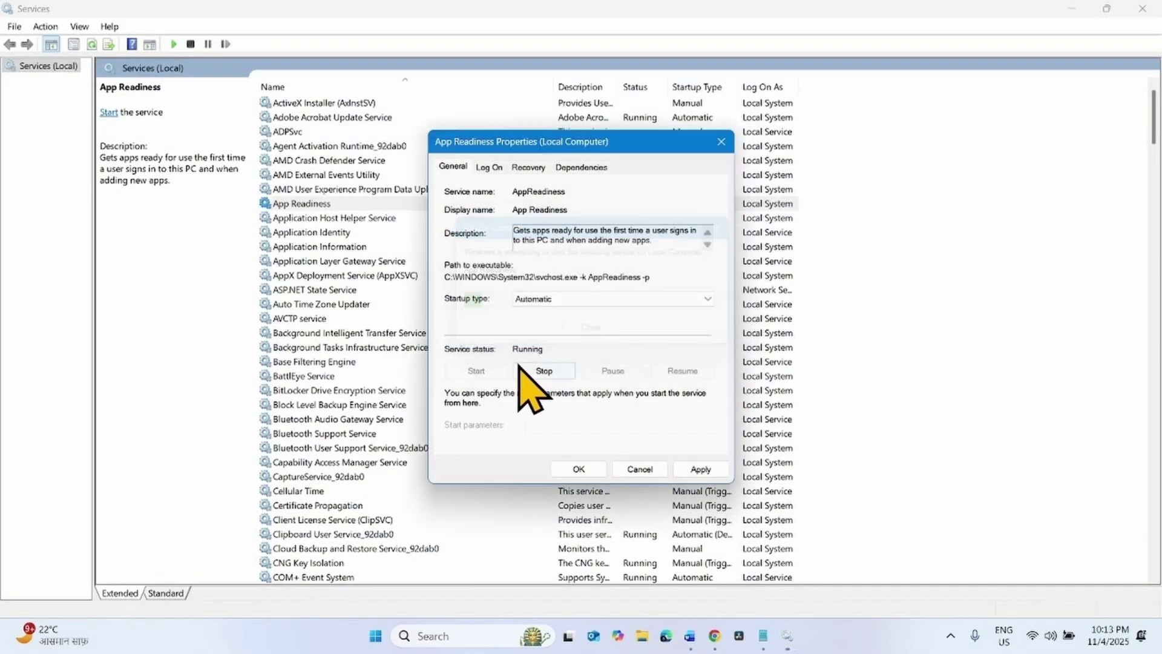
click(699, 470)
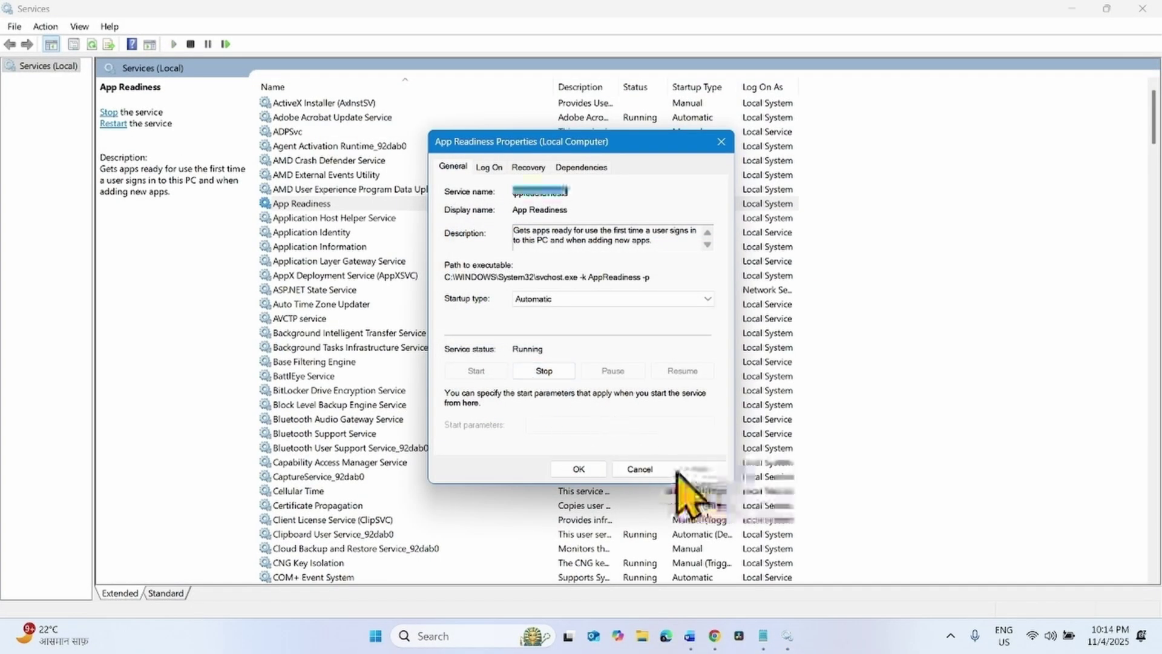
click(590, 470)
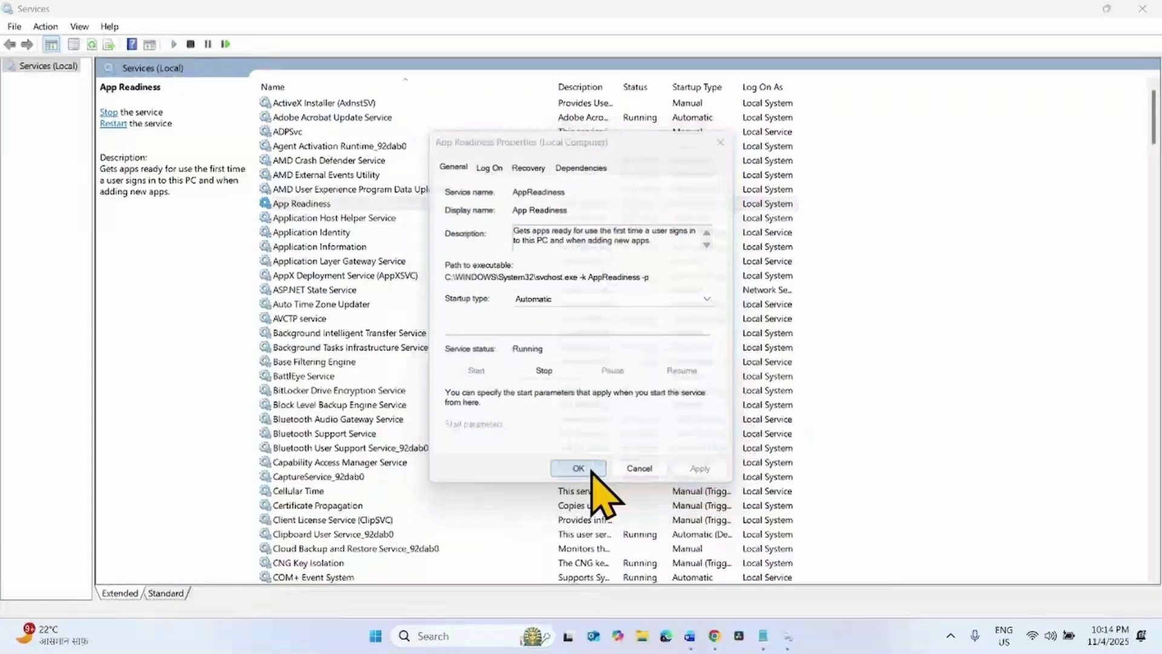
right_click(293, 208)
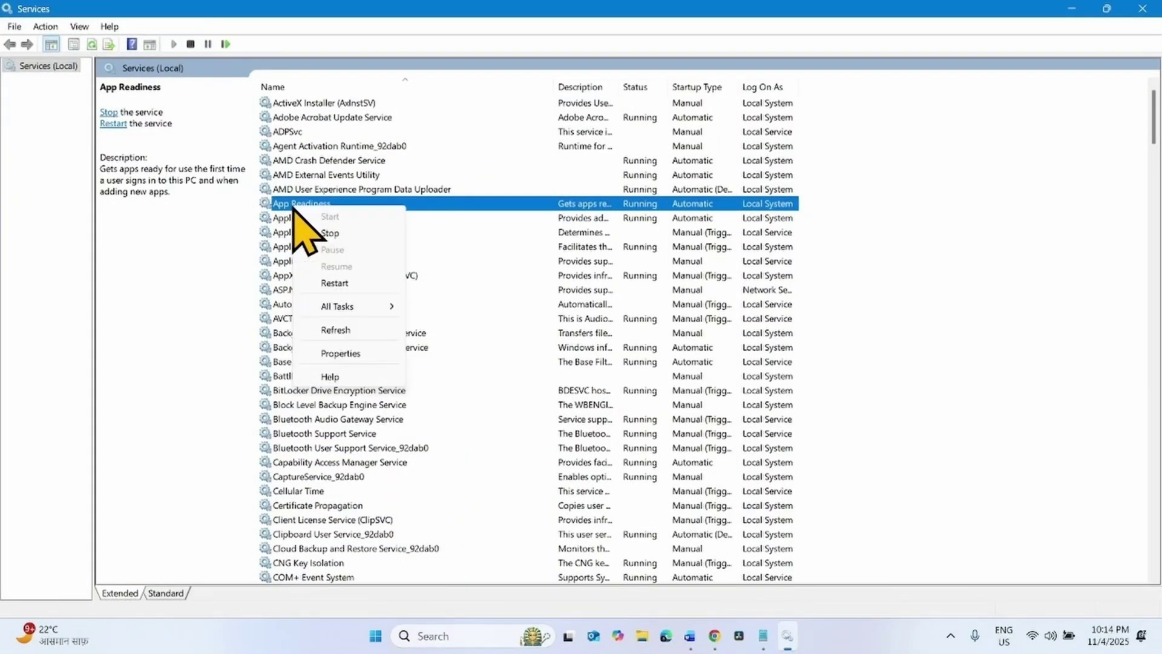
click(335, 284)
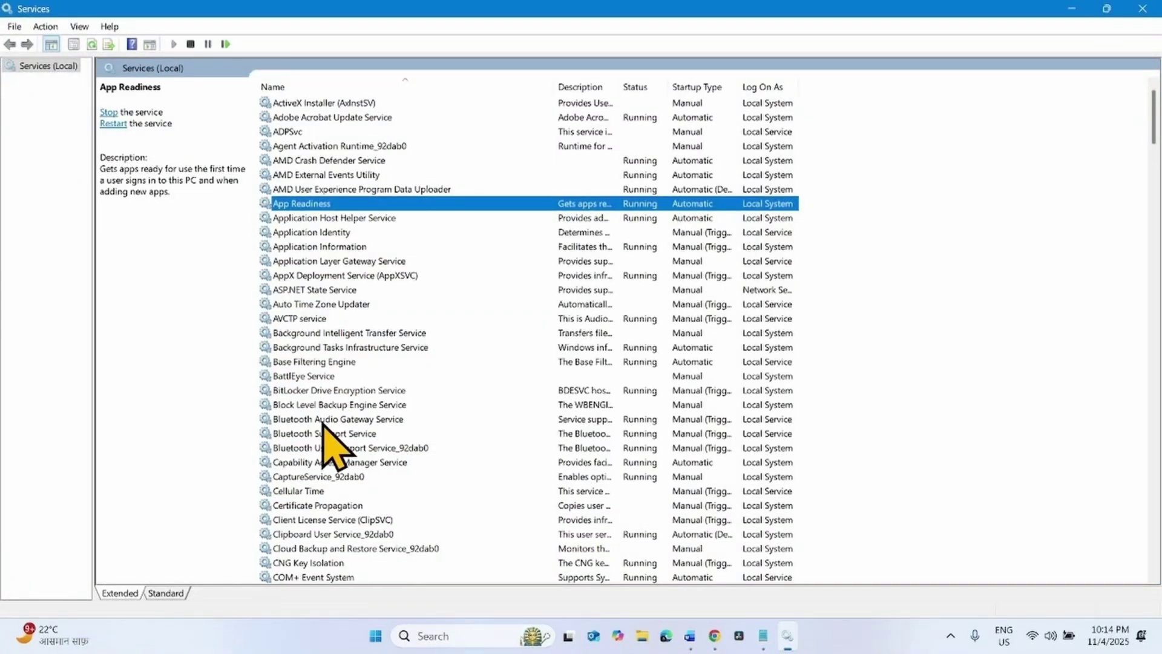
Set Background Intelligent Transfer Service to Automatic startup, start it, and apply the change
click(344, 334)
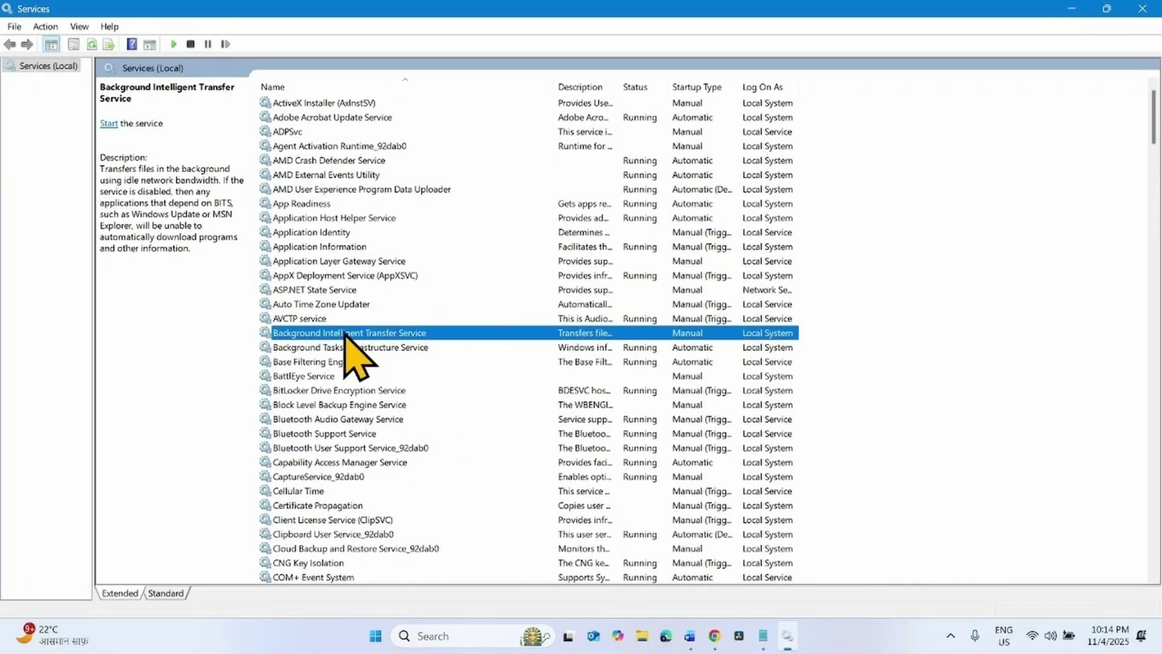
right_click(345, 334)
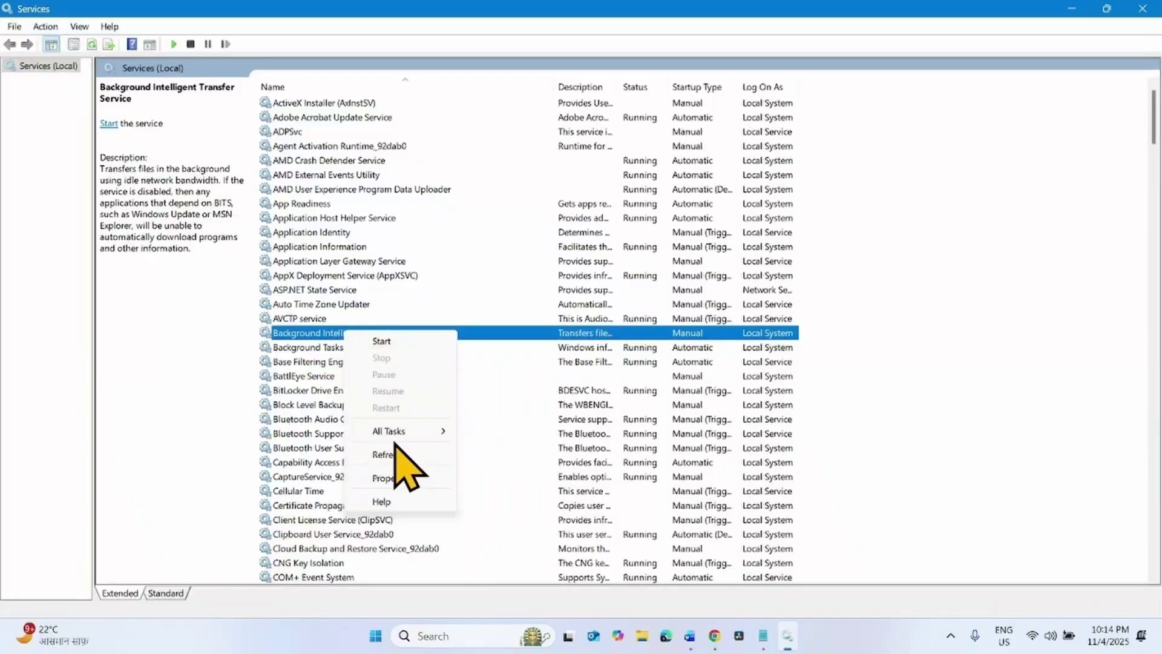
click(394, 476)
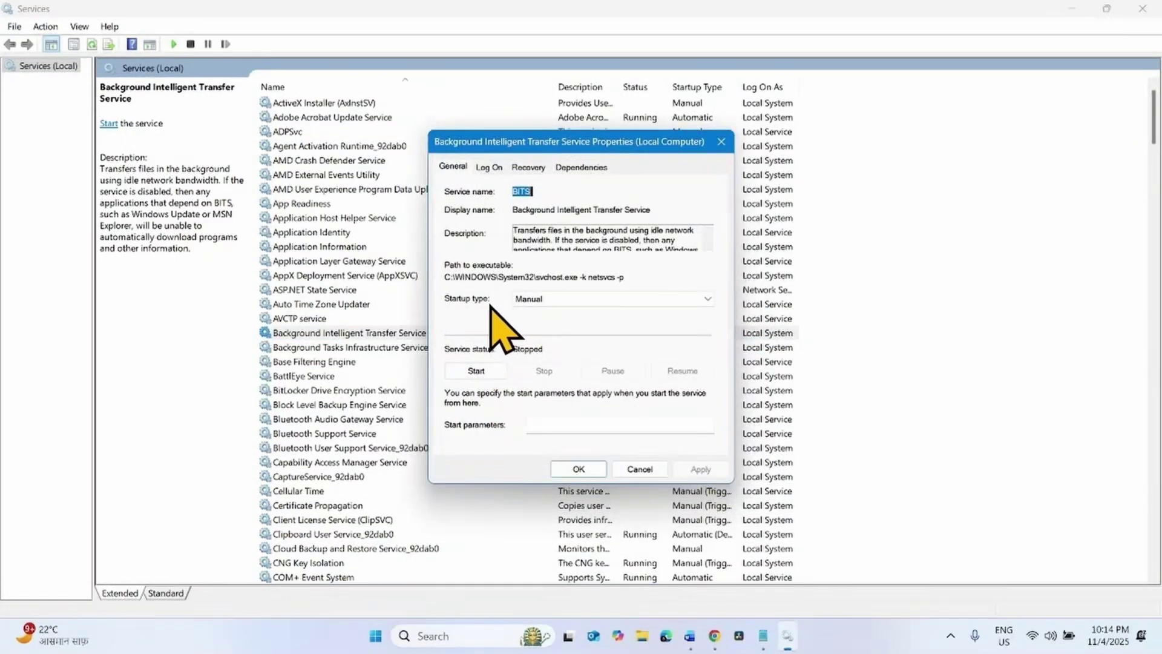
click(556, 302)
click(551, 322)
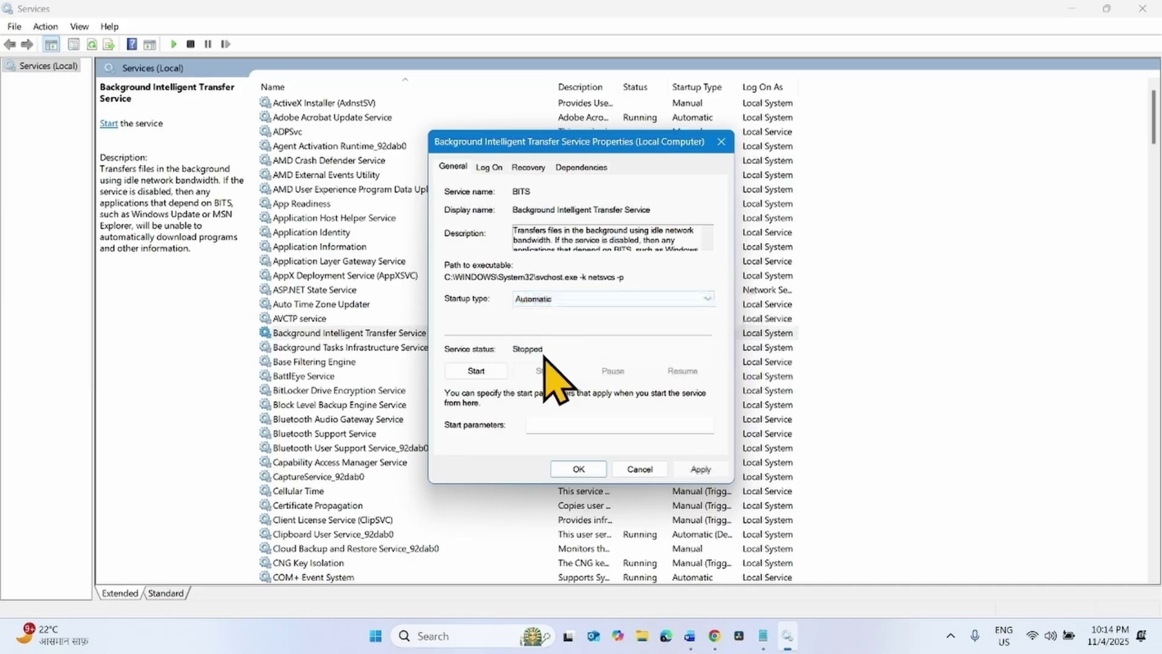
click(464, 371)
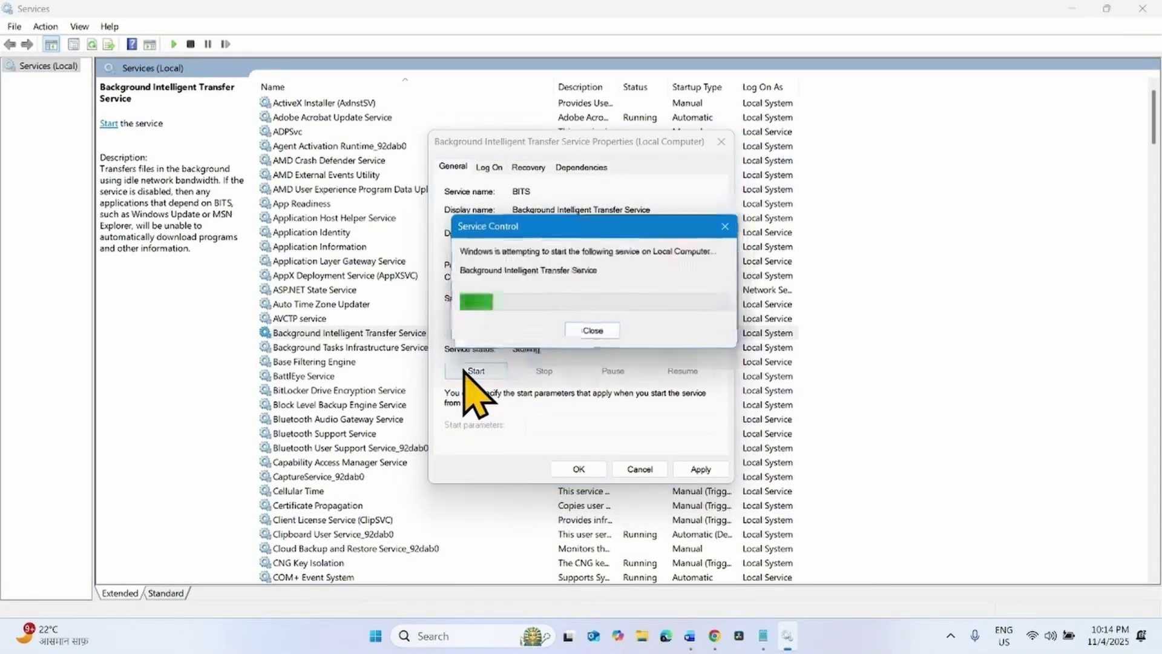
click(697, 470)
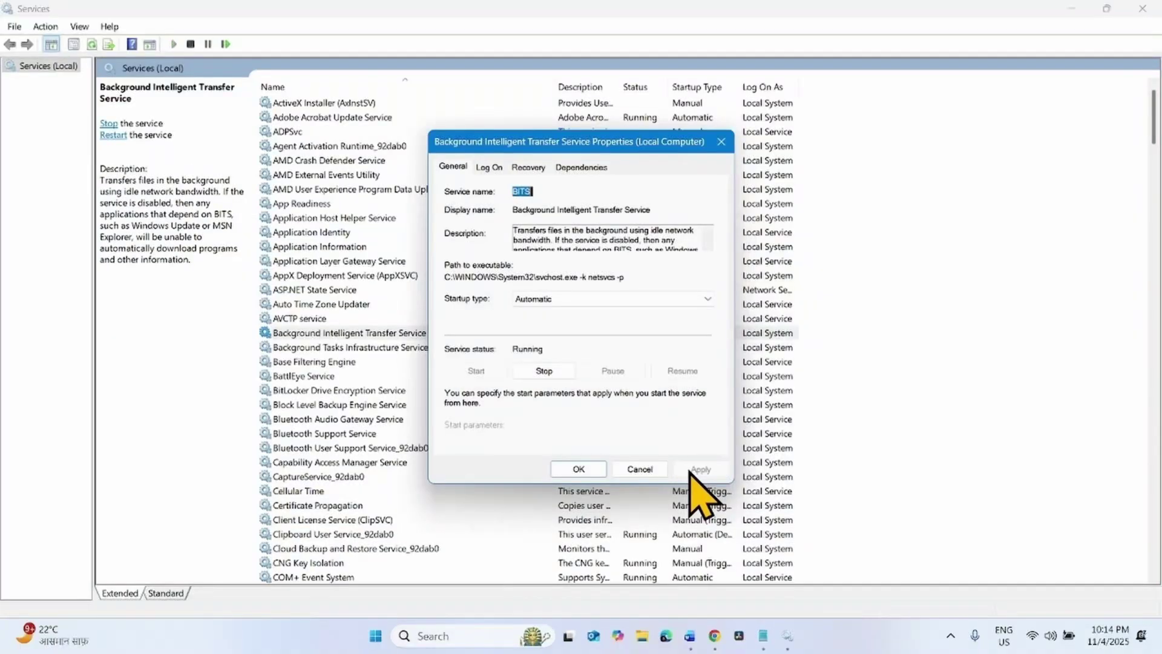
click(578, 469)
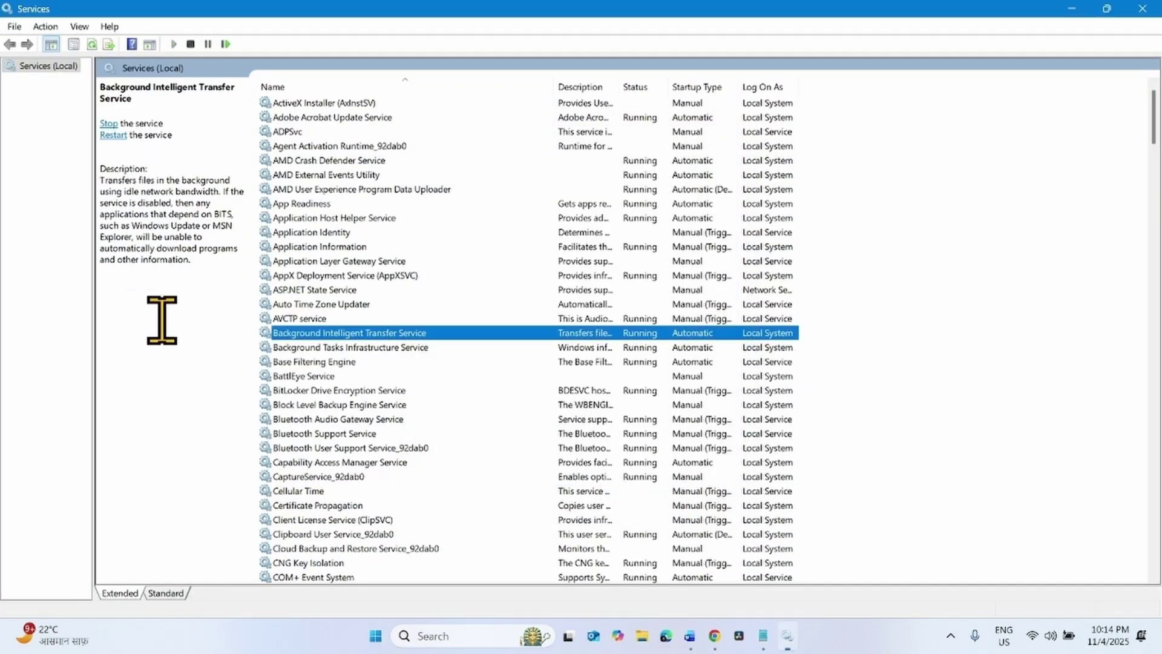
Check in Properties that Cryptographic Services' startup type is Automatic, leaving it unchanged
scroll(372, 363, down, 11)
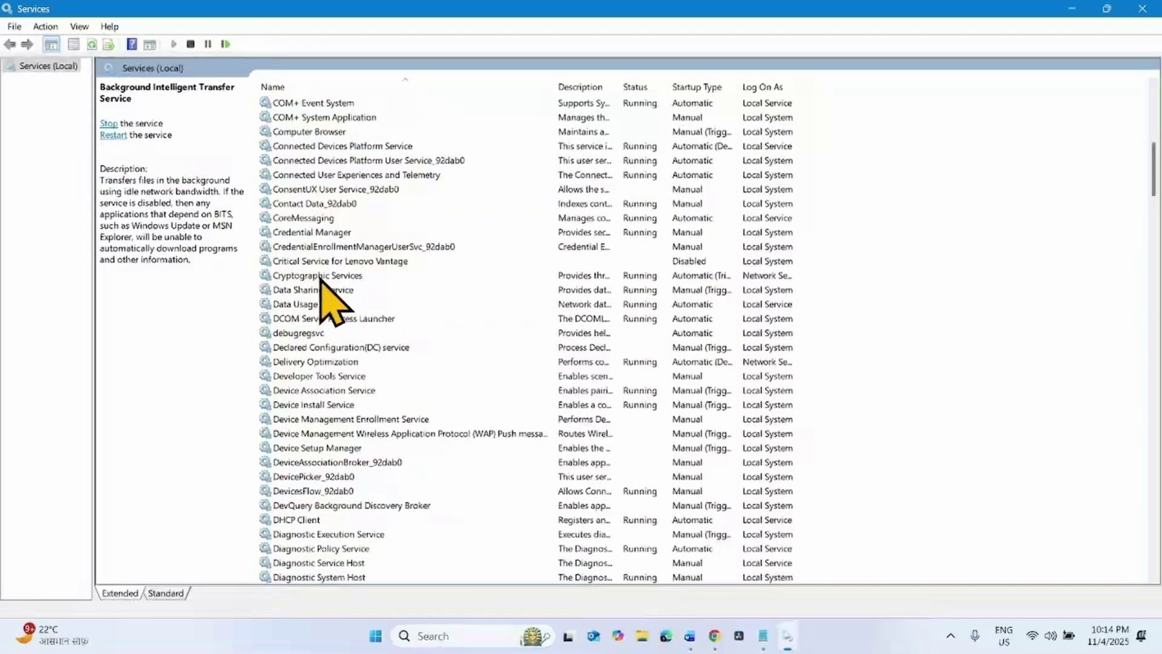
click(319, 277)
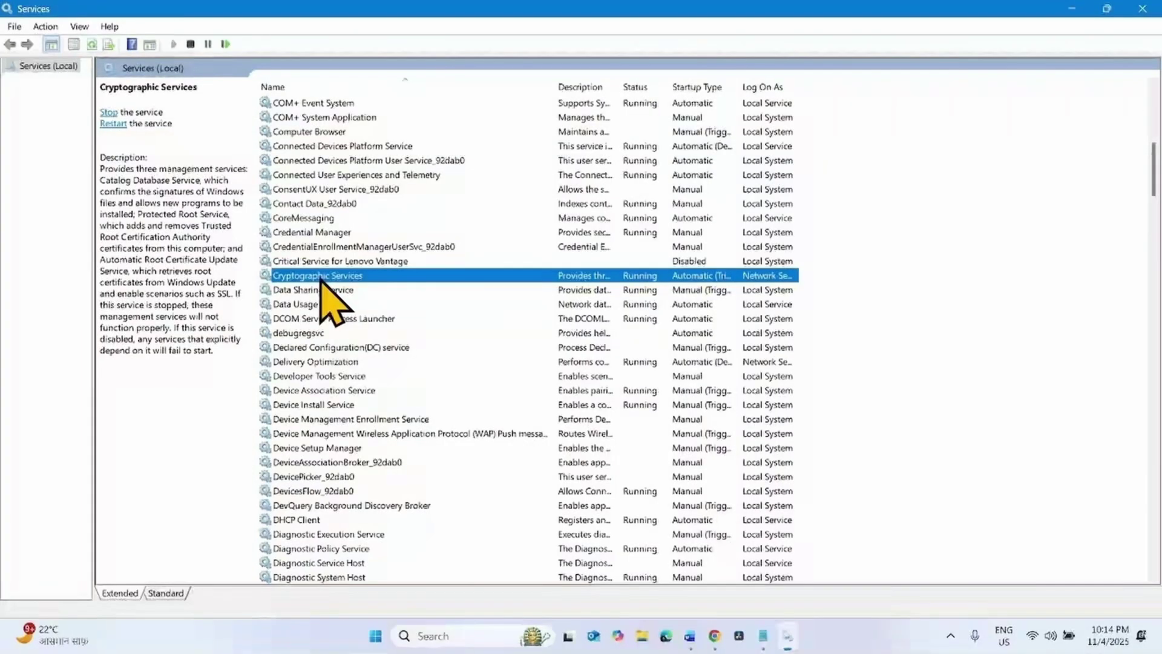
right_click(329, 280)
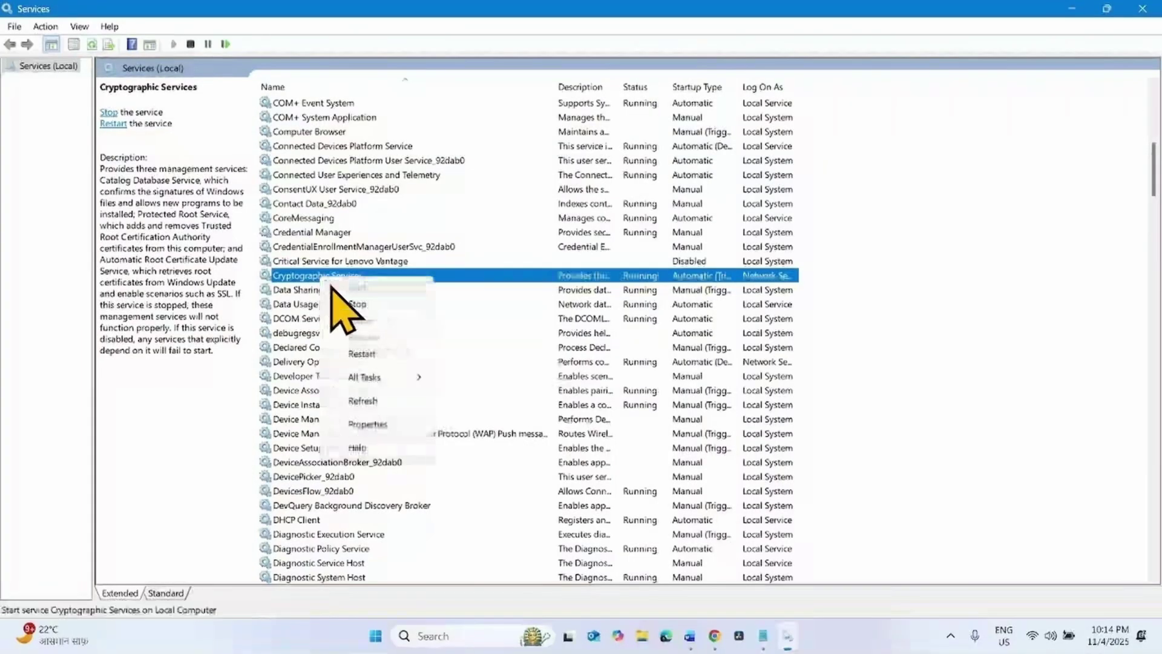
click(367, 424)
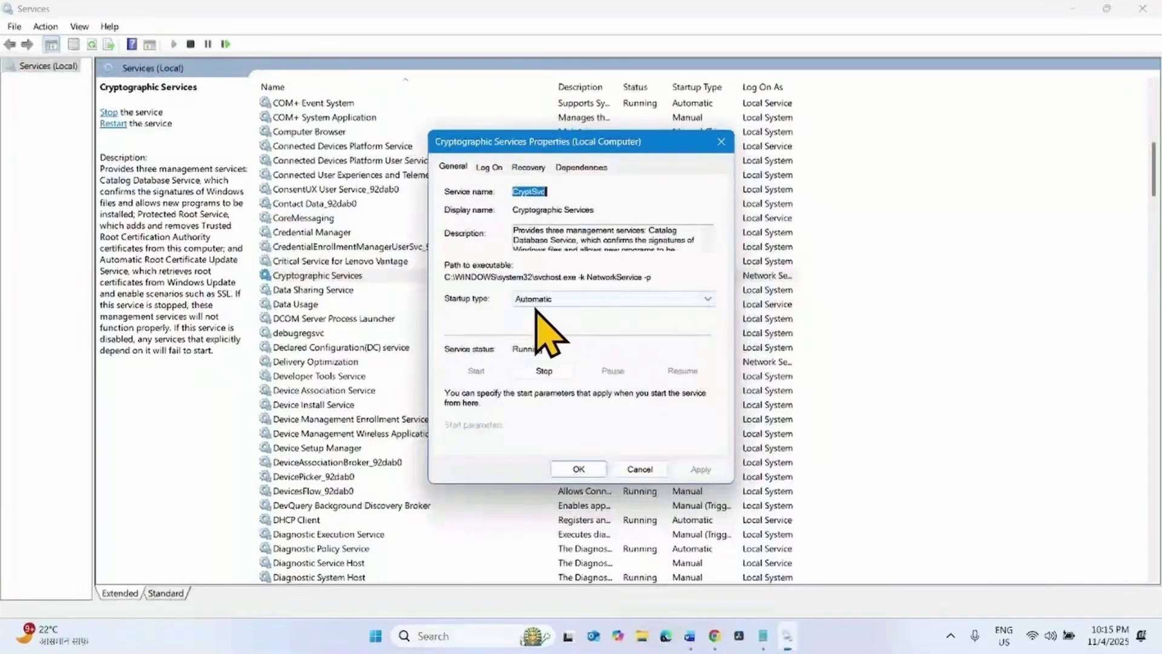
click(578, 469)
Restart the Cryptographic Services service
click(299, 279)
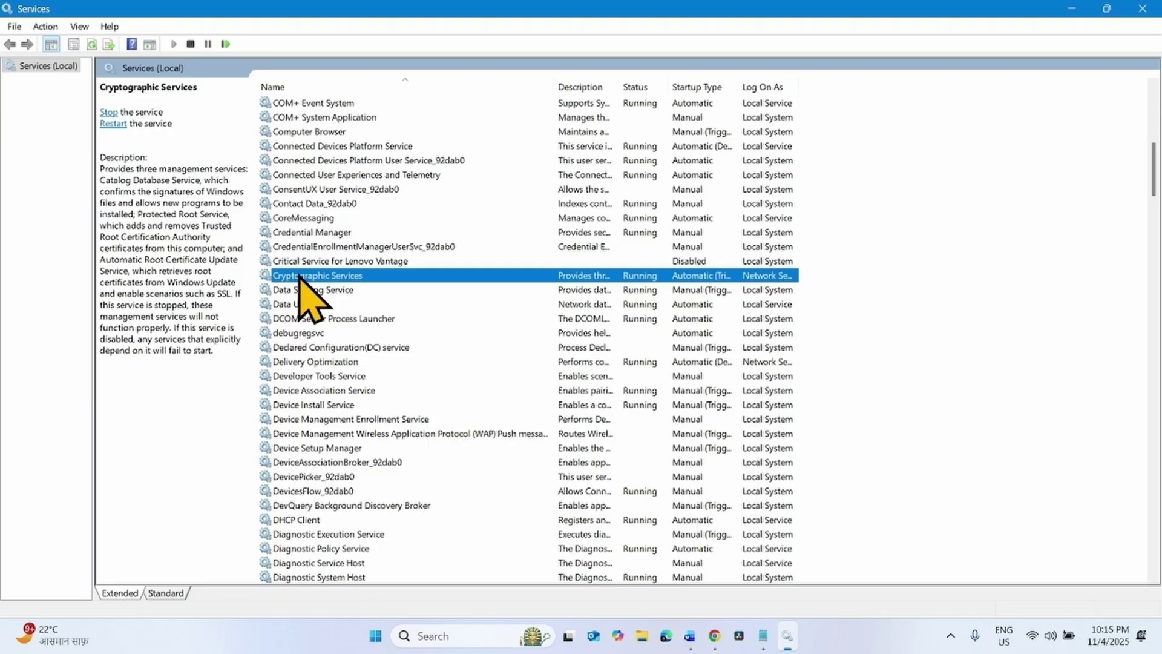
right_click(300, 277)
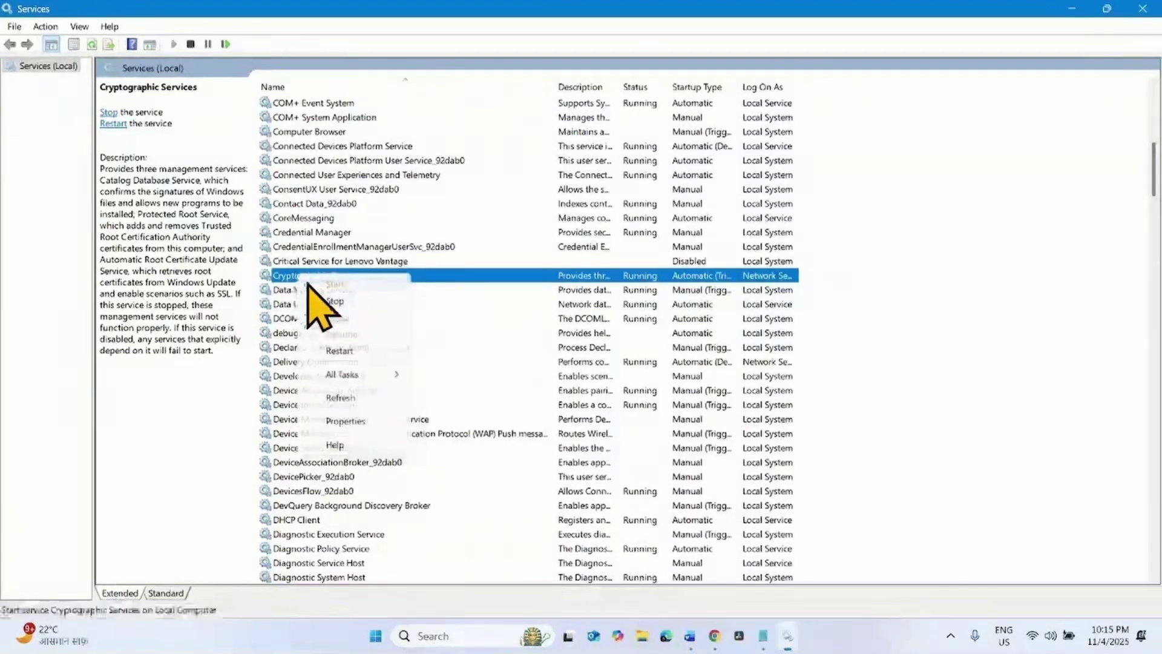
click(339, 351)
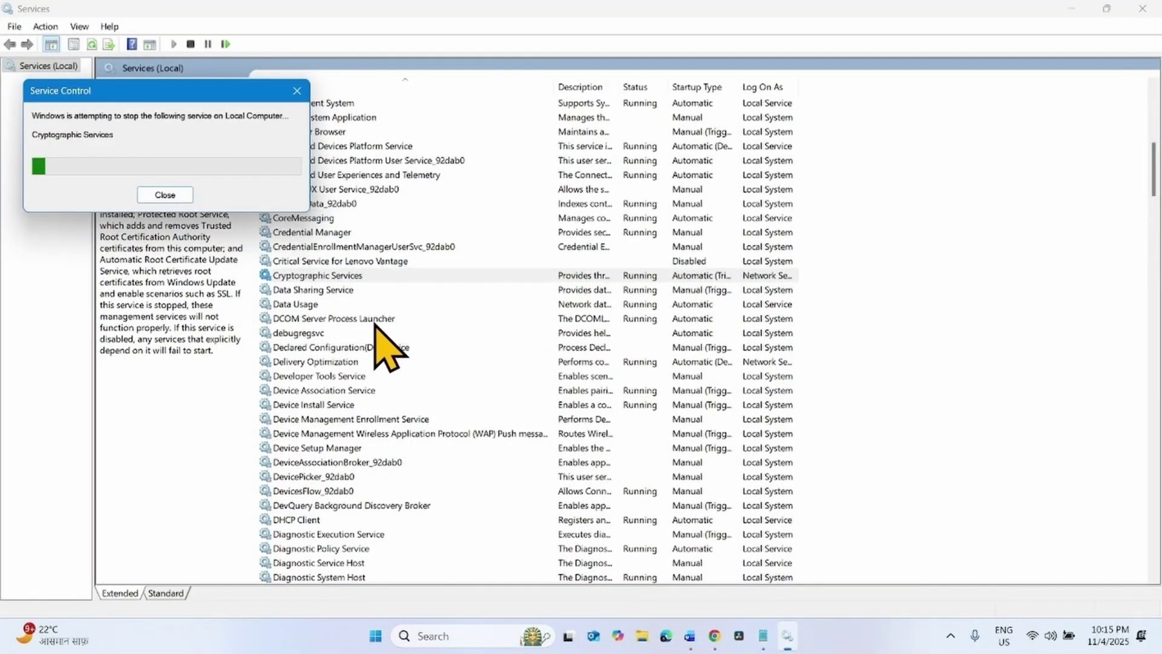
Keep Windows Update's startup type Automatic, apply it, and restart the Windows Update service
scroll(386, 348, down, 20)
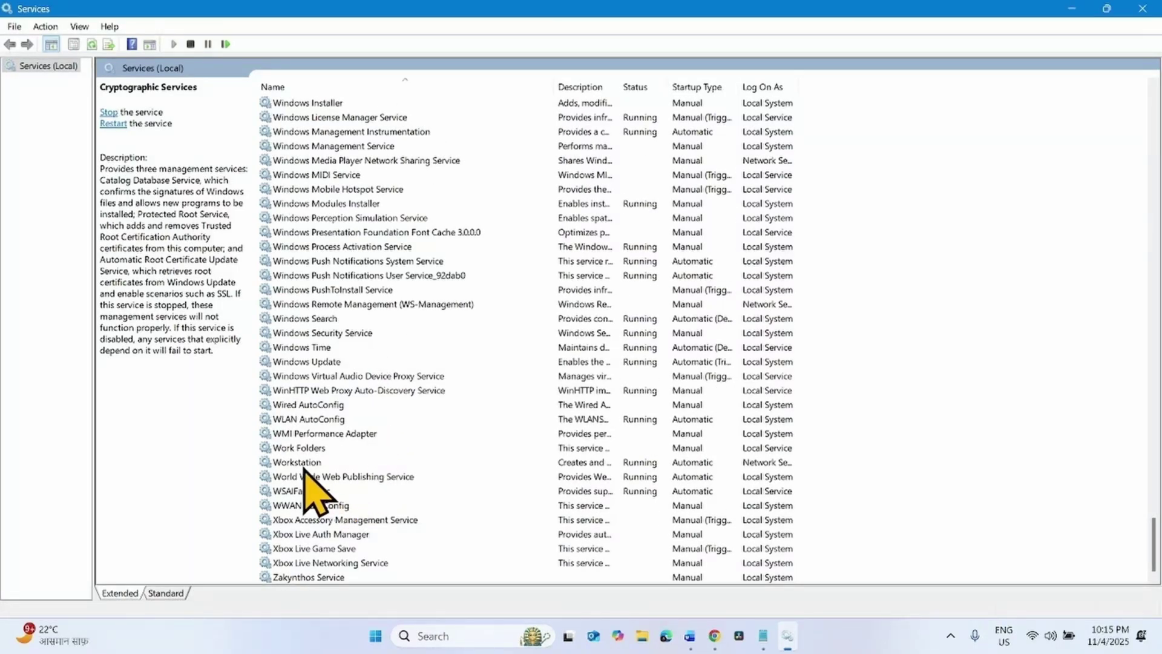
click(320, 363)
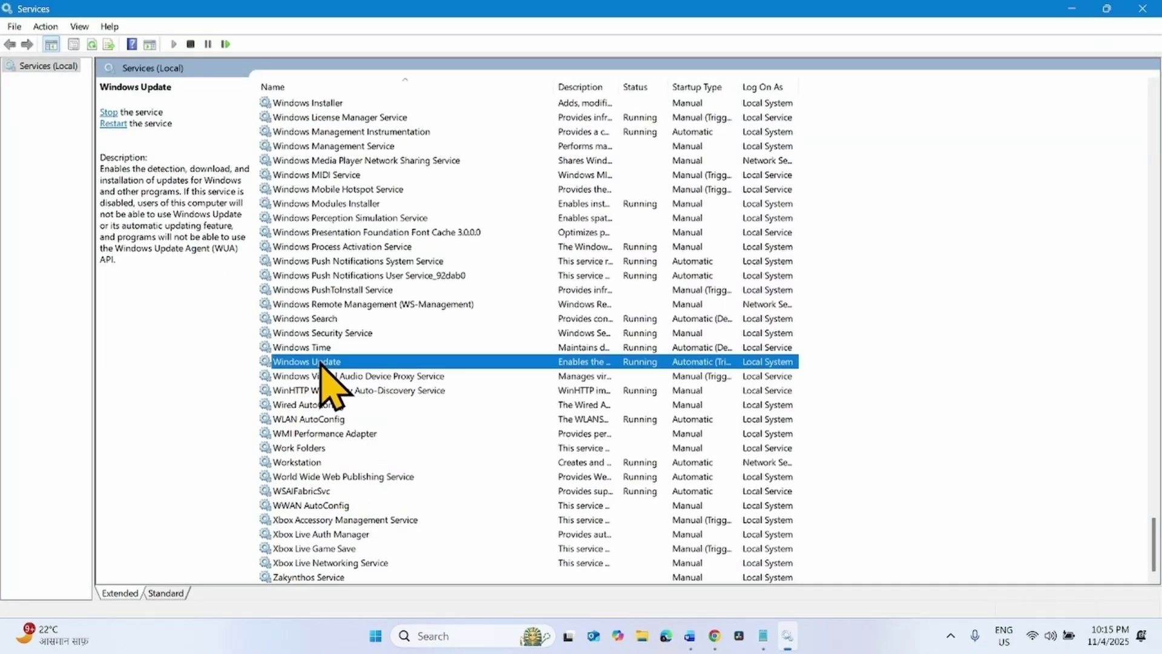
right_click(320, 363)
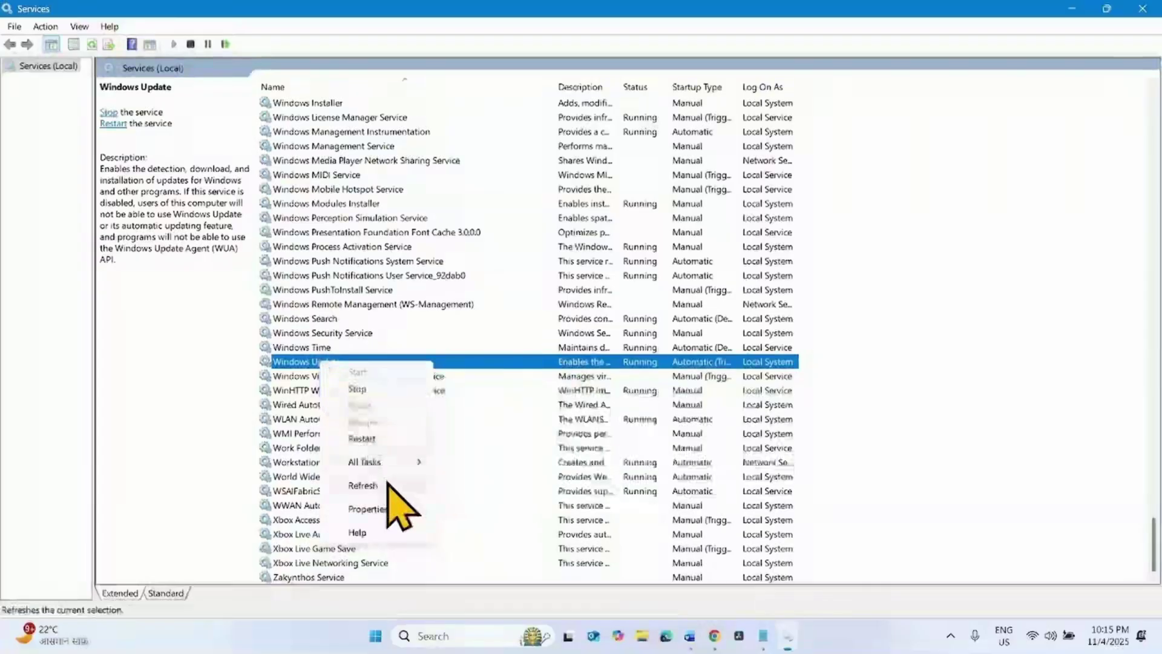
click(390, 508)
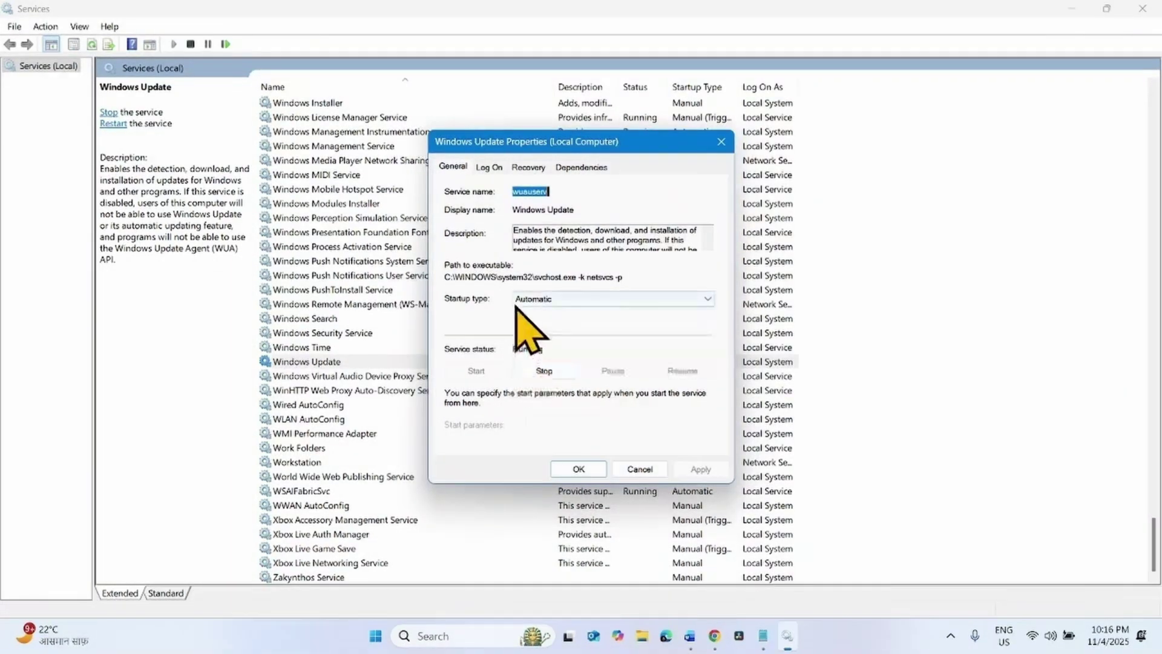
click(544, 306)
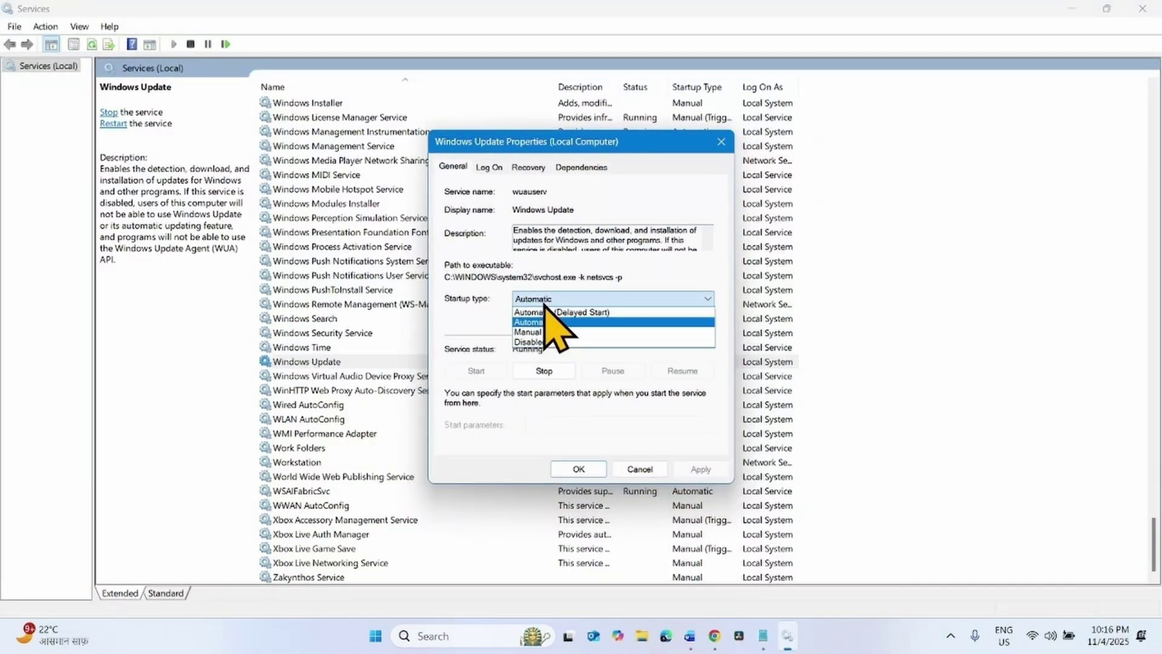
click(545, 323)
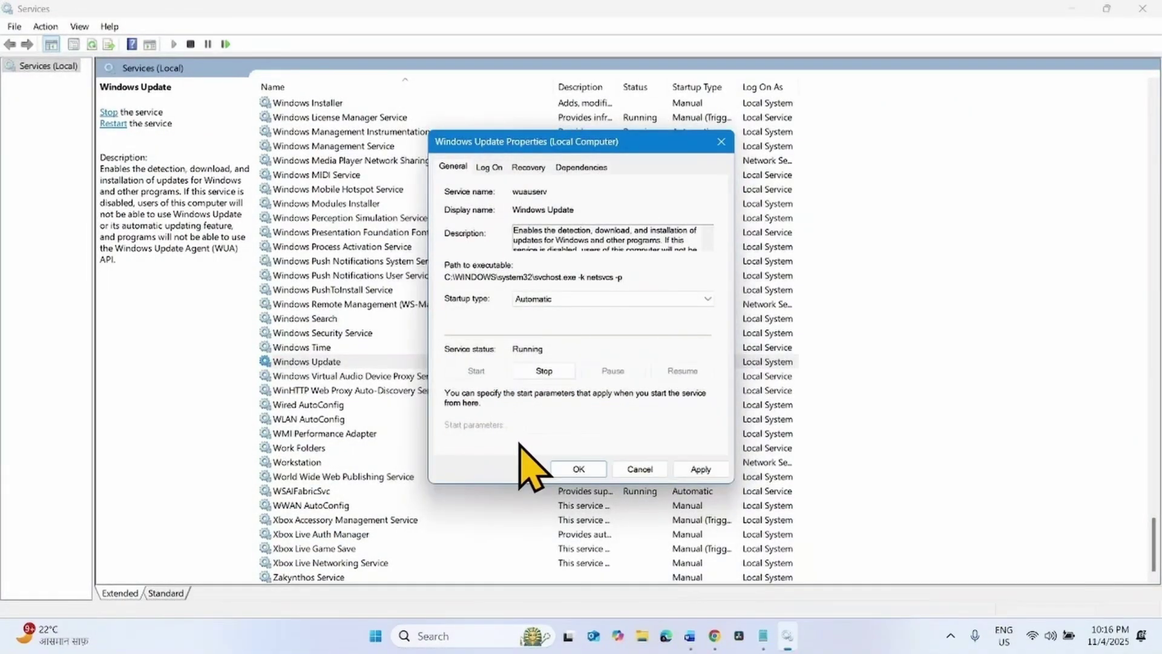
click(713, 472)
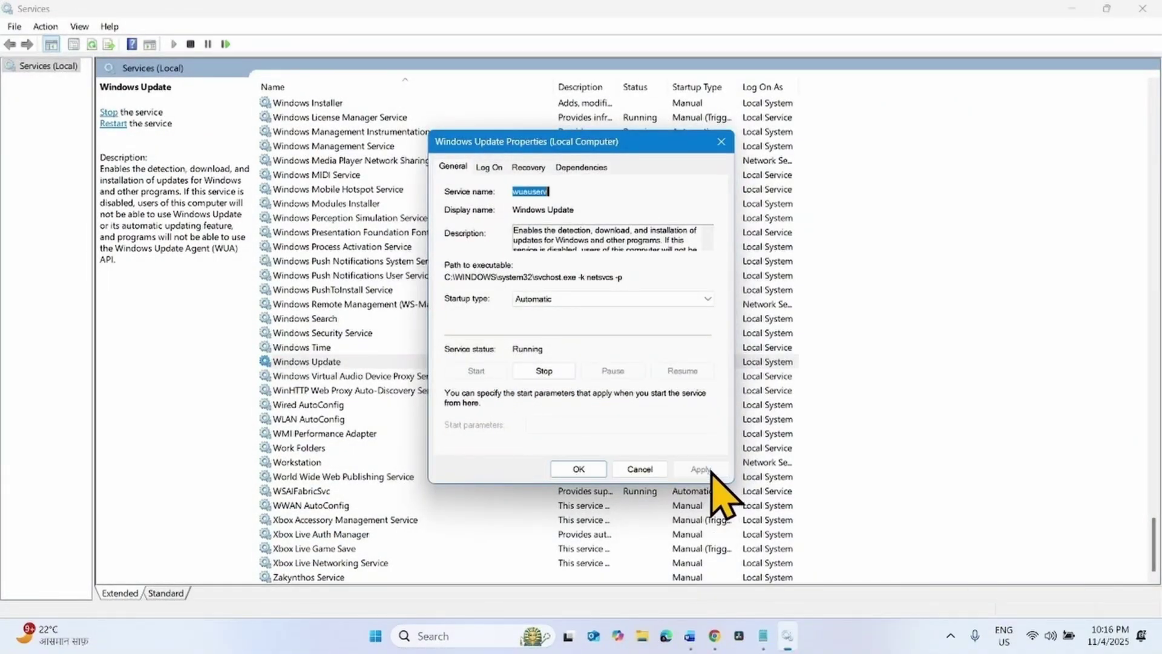
click(588, 468)
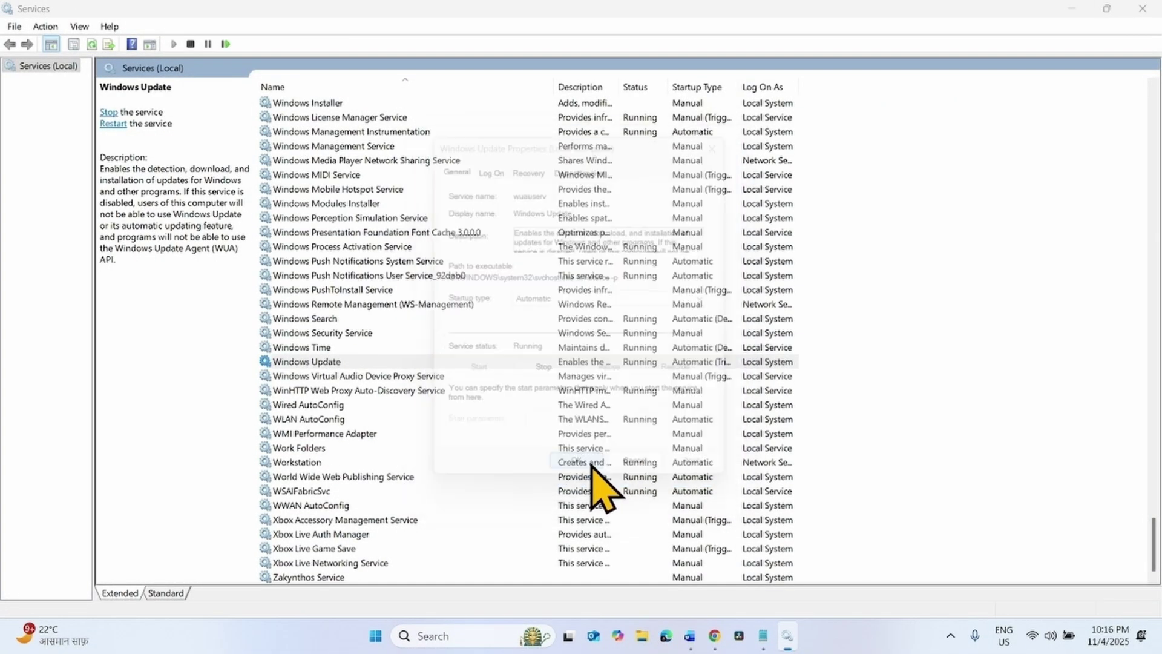
right_click(295, 362)
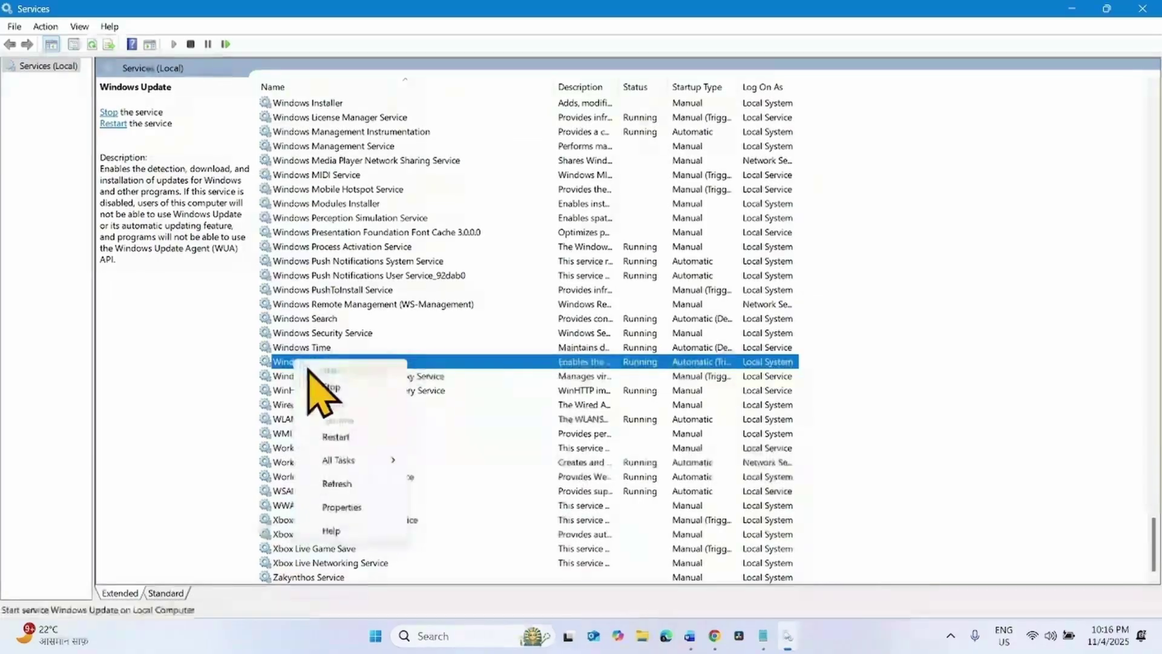
click(339, 437)
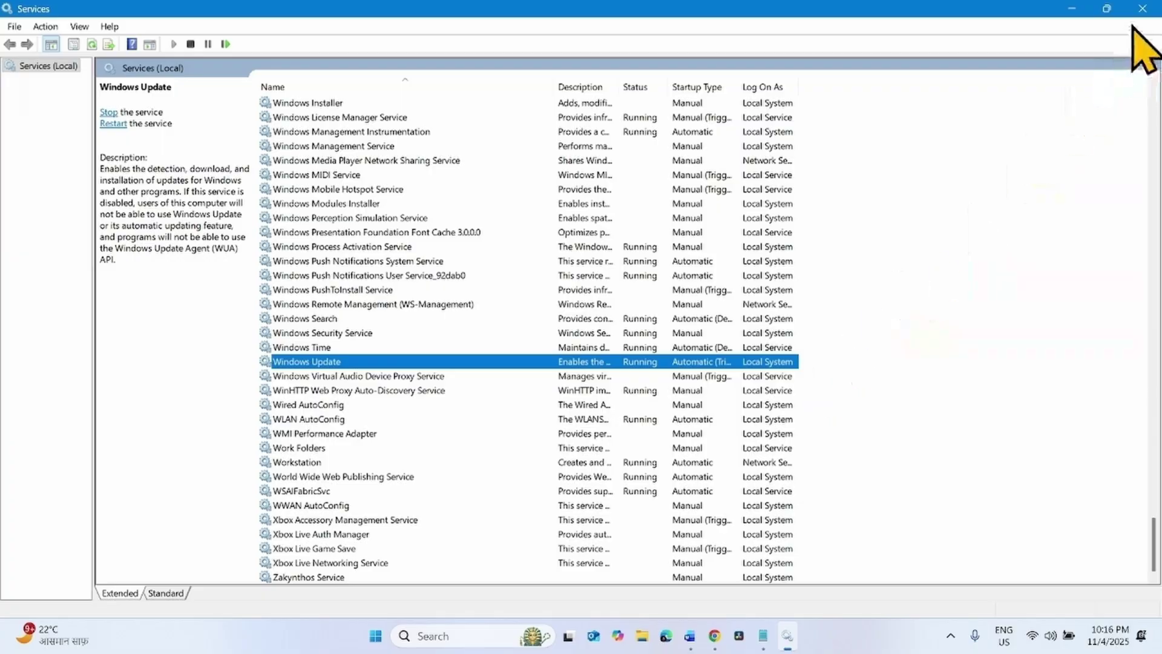
Close Services and view the Windows Update page in Settings
click(1145, 9)
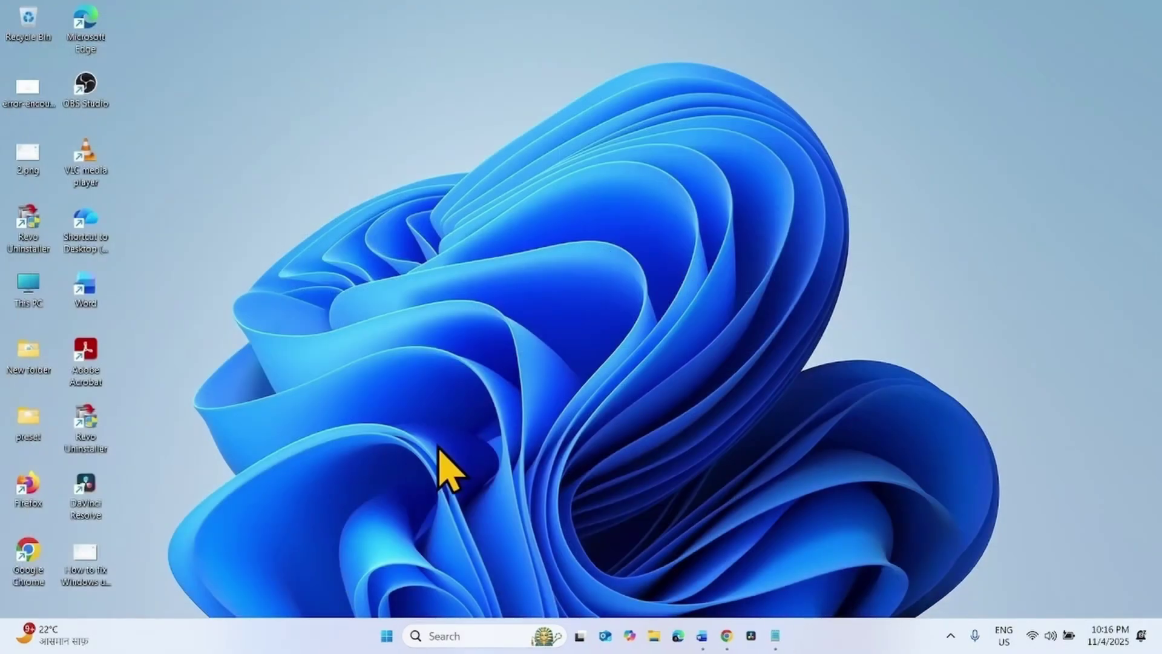
click(387, 643)
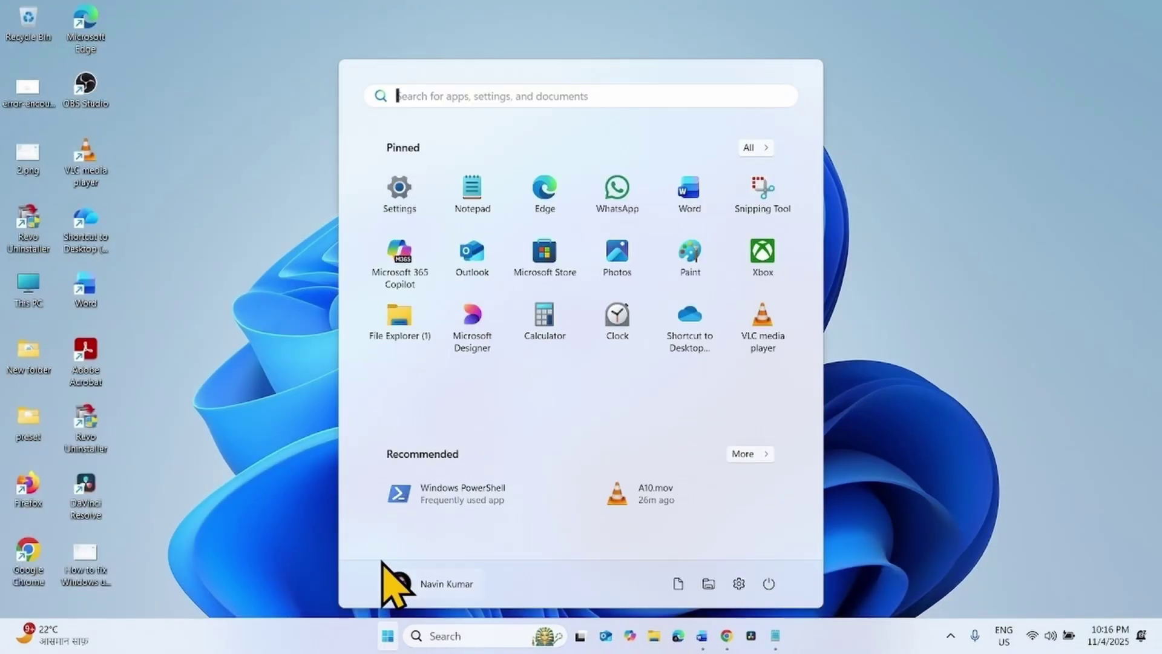
click(403, 191)
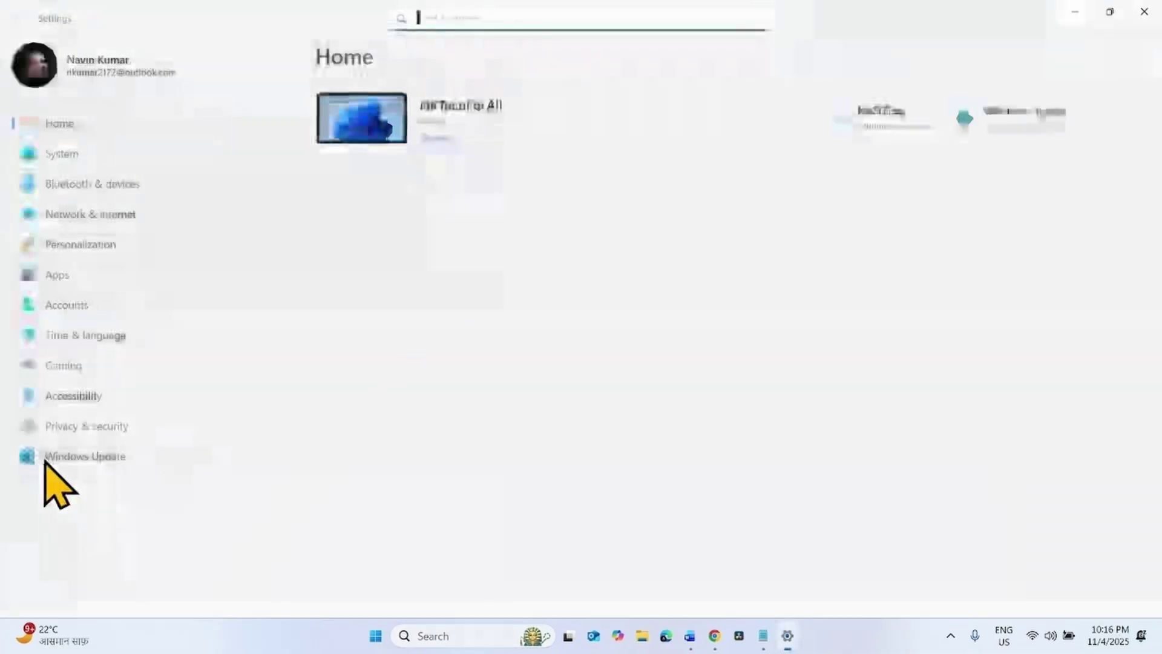
click(47, 457)
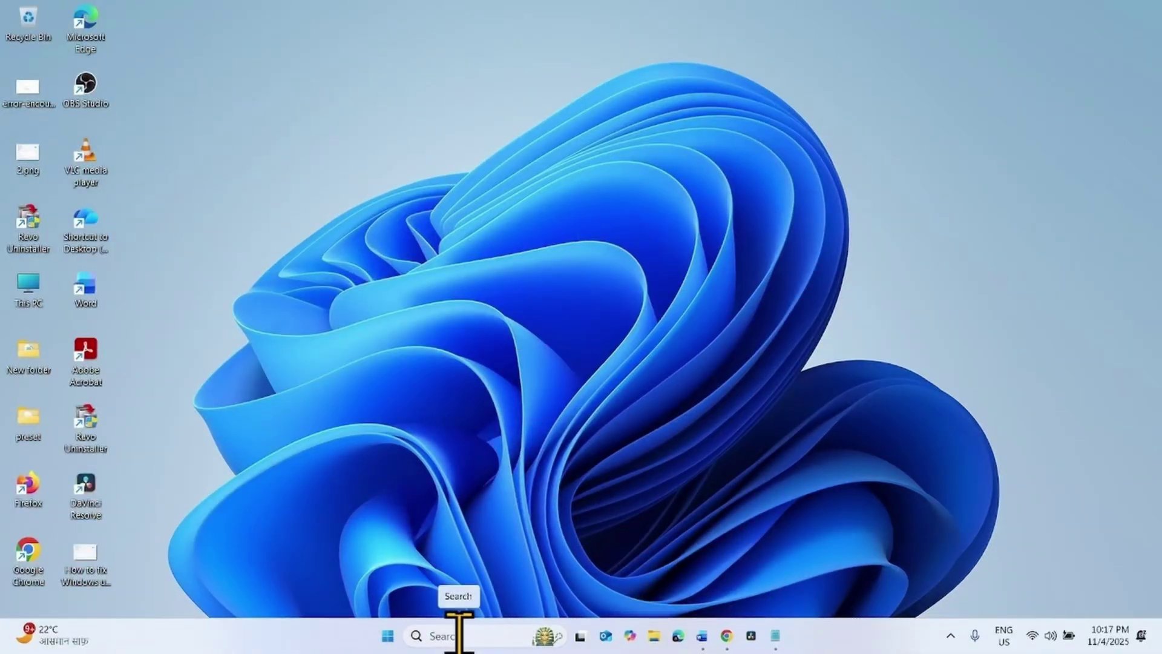
Search for 'cmd' and run Command Prompt as administrator
click(458, 633)
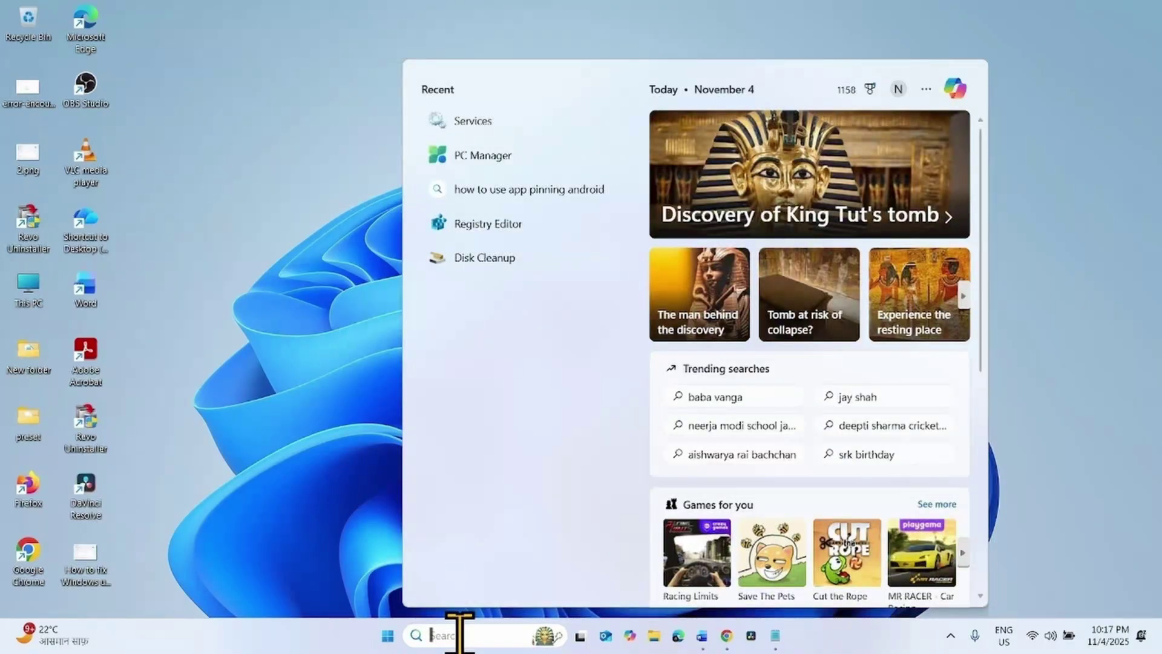
text(cmd)
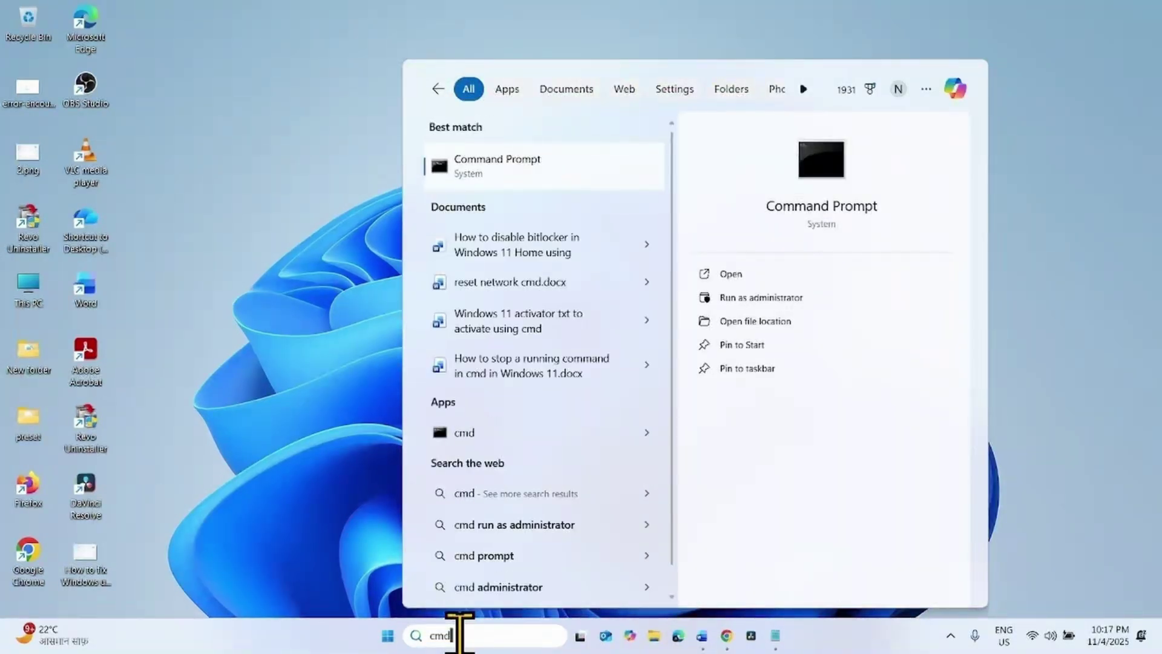
right_click(503, 182)
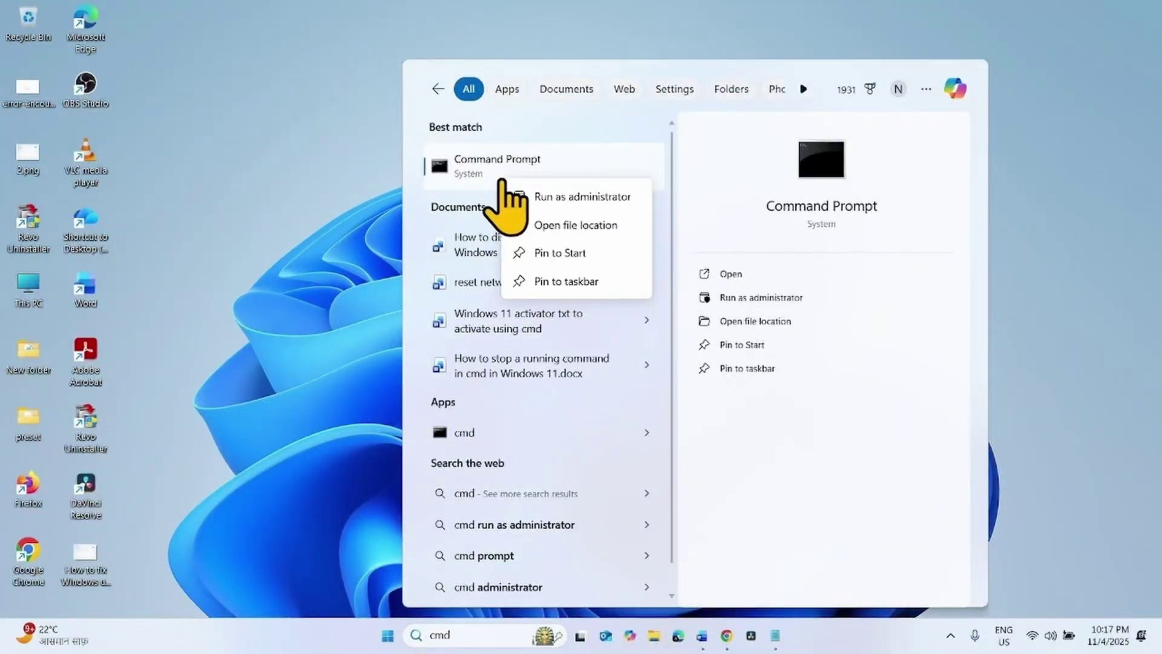
click(528, 195)
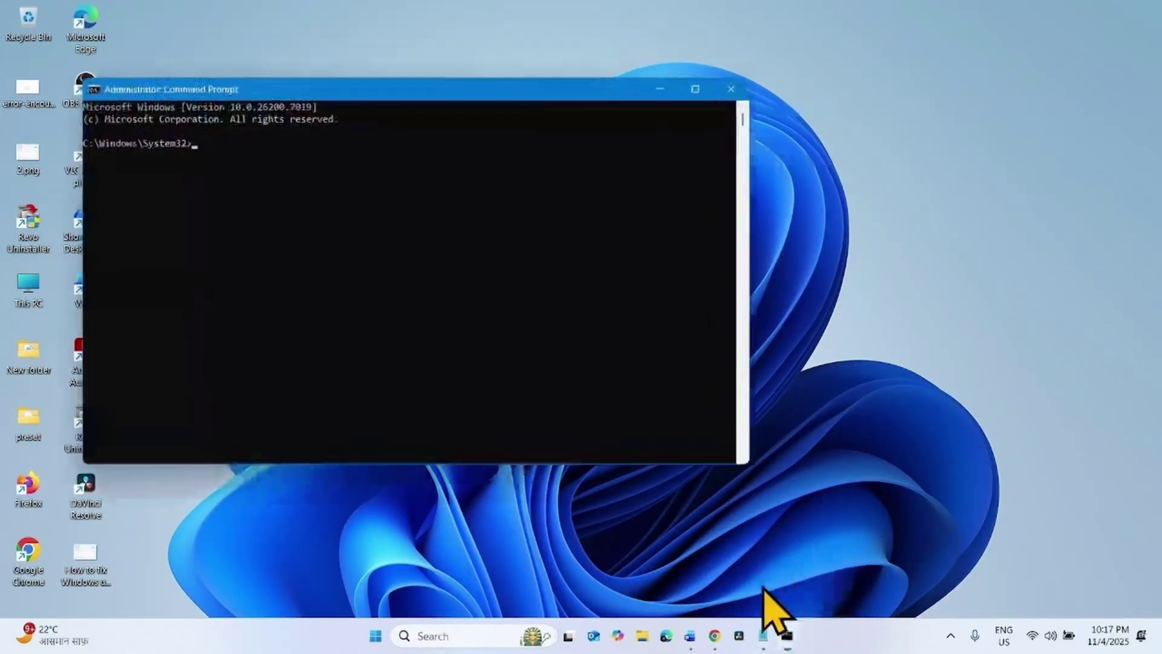
Copy SFC /SCANNOW from the notes and run it in the admin Command Prompt
click(763, 636)
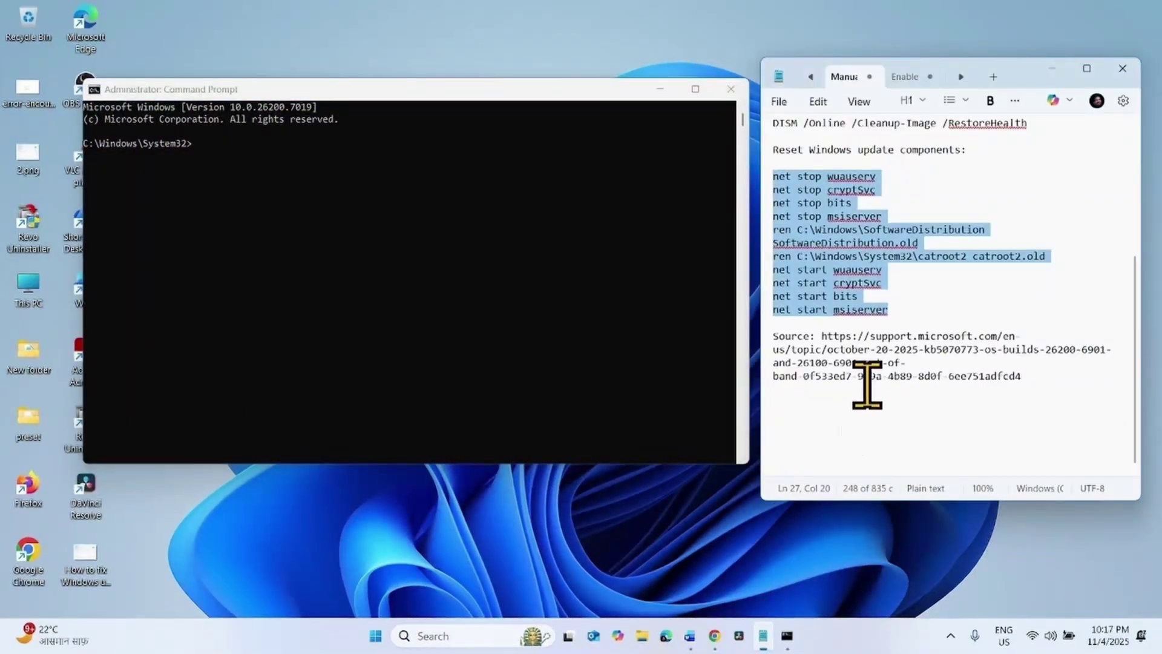
scroll(881, 351, up, 5)
click(896, 302)
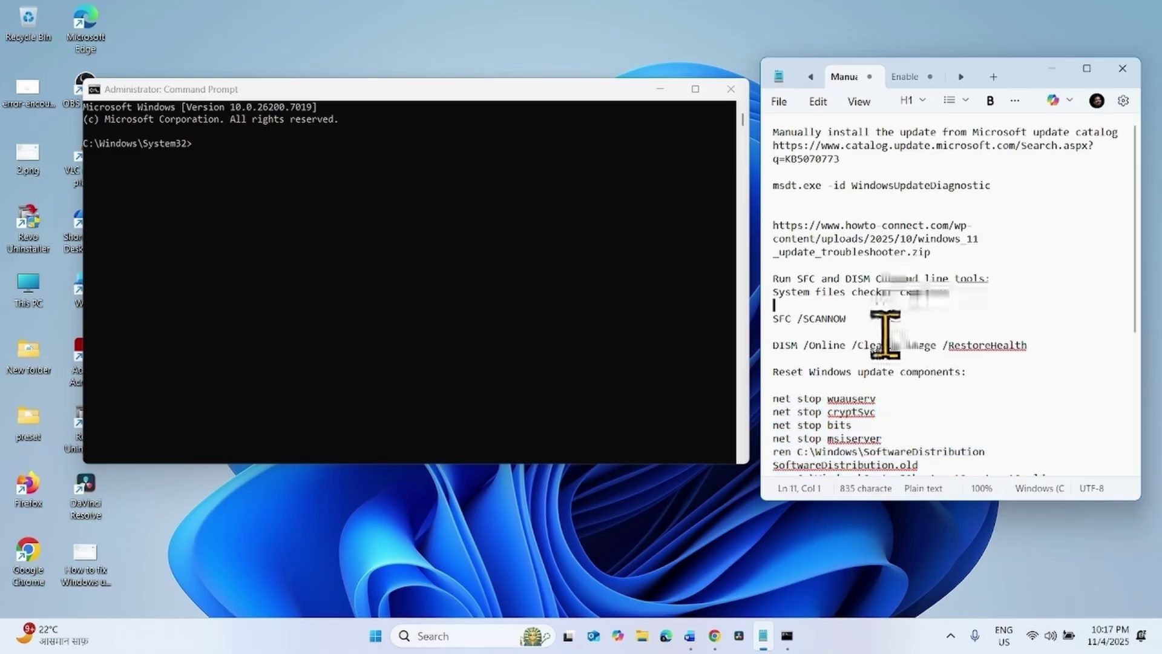
triple_click(858, 339)
drag(858, 335, 759, 321)
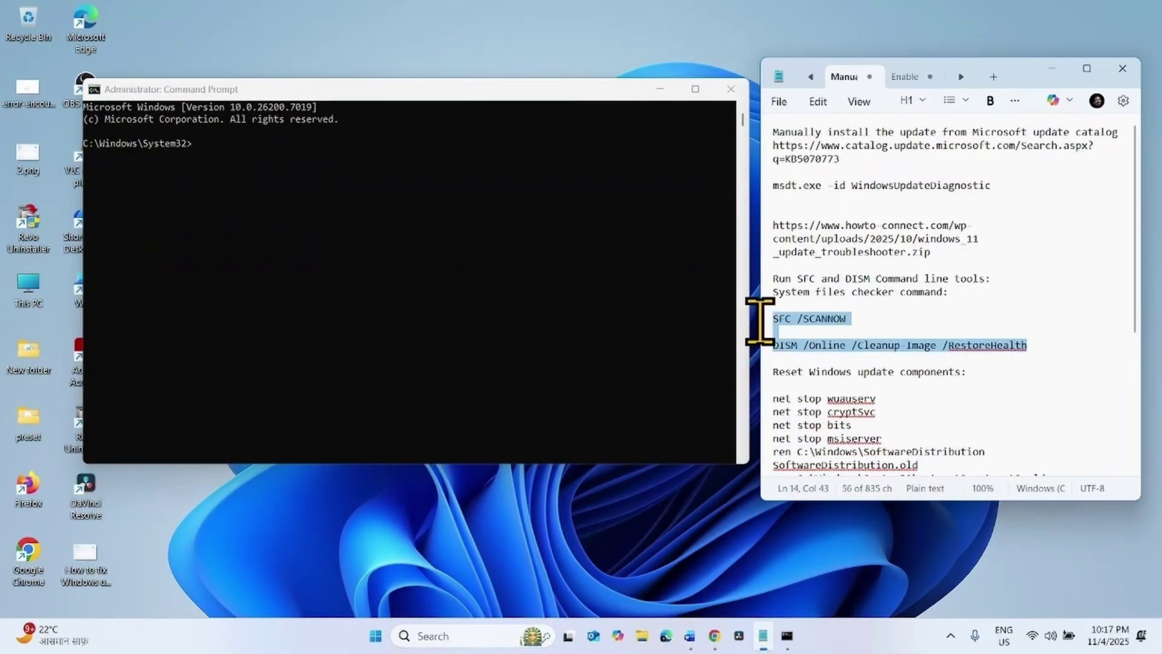
drag(847, 319, 765, 317)
right_click(787, 321)
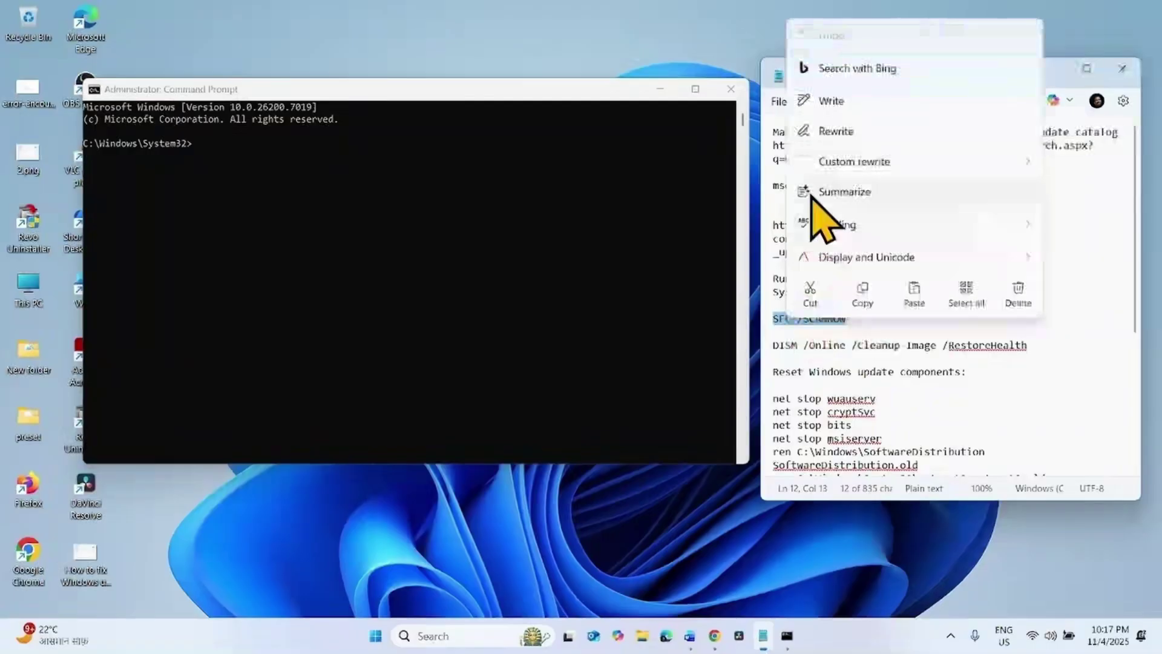
click(872, 295)
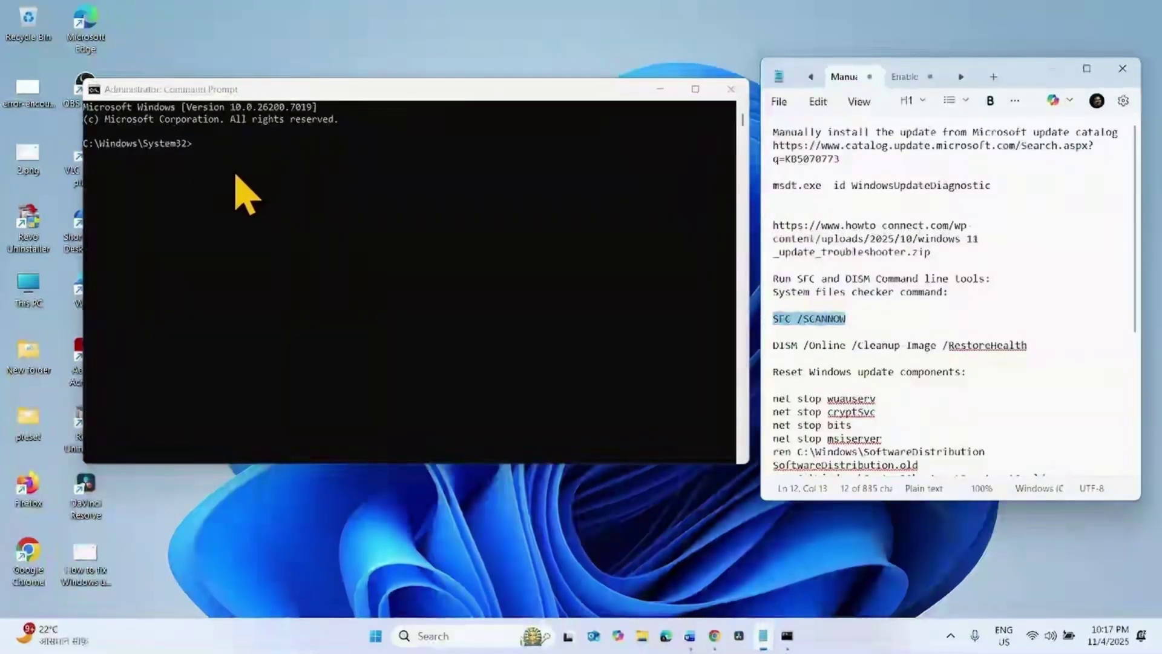
click(199, 151)
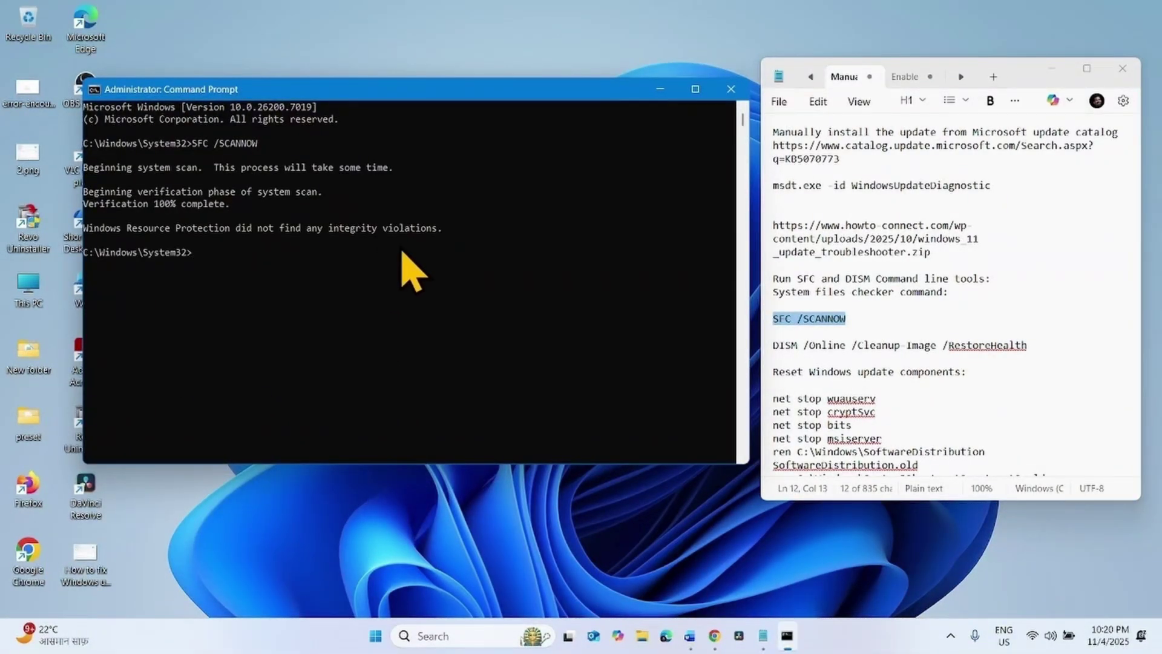
drag(1038, 344, 777, 351)
Paste and run DISM /Online /Cleanup-Image /RestoreHealth in the admin Command Prompt
right_click(785, 342)
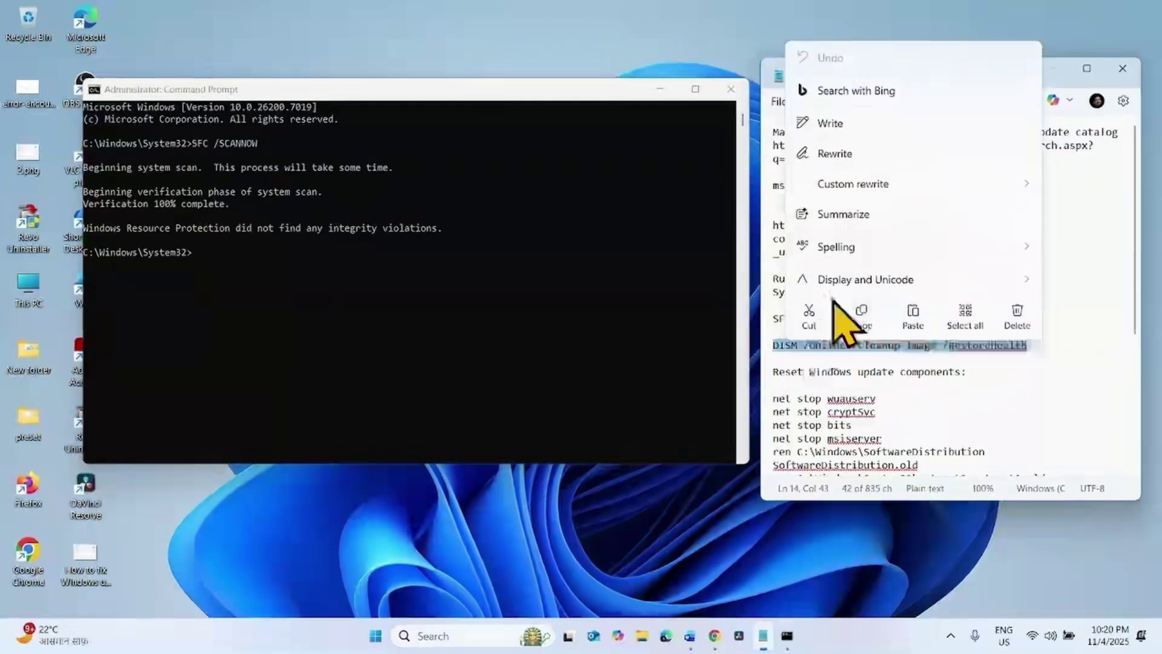
click(866, 317)
click(227, 246)
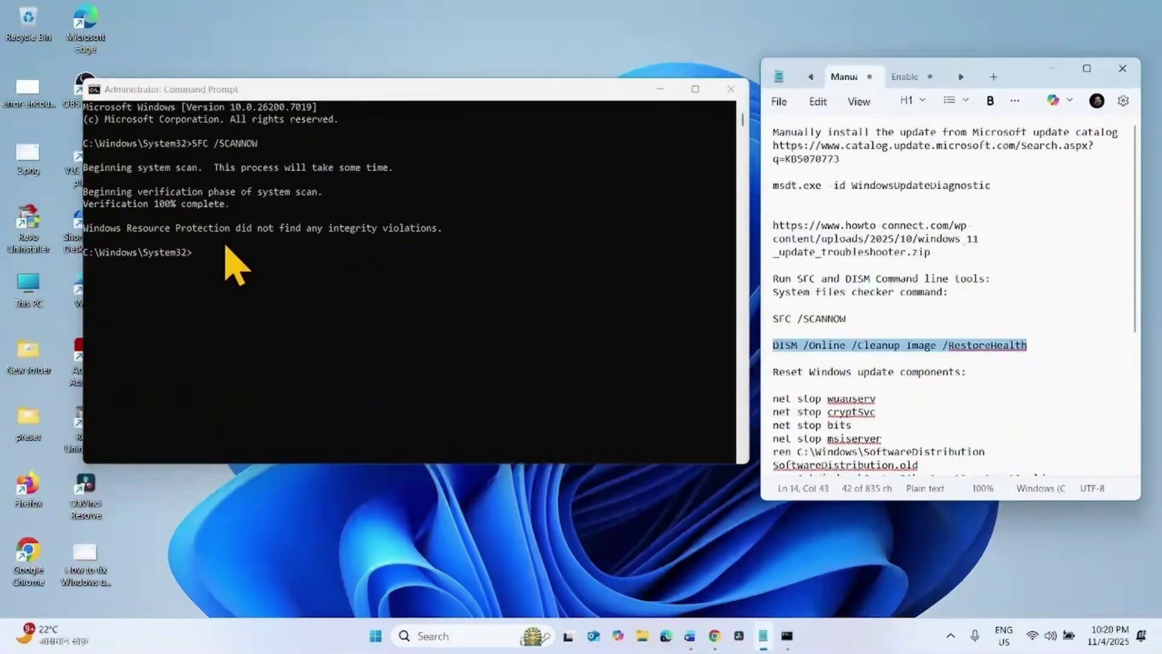
right_click(226, 246)
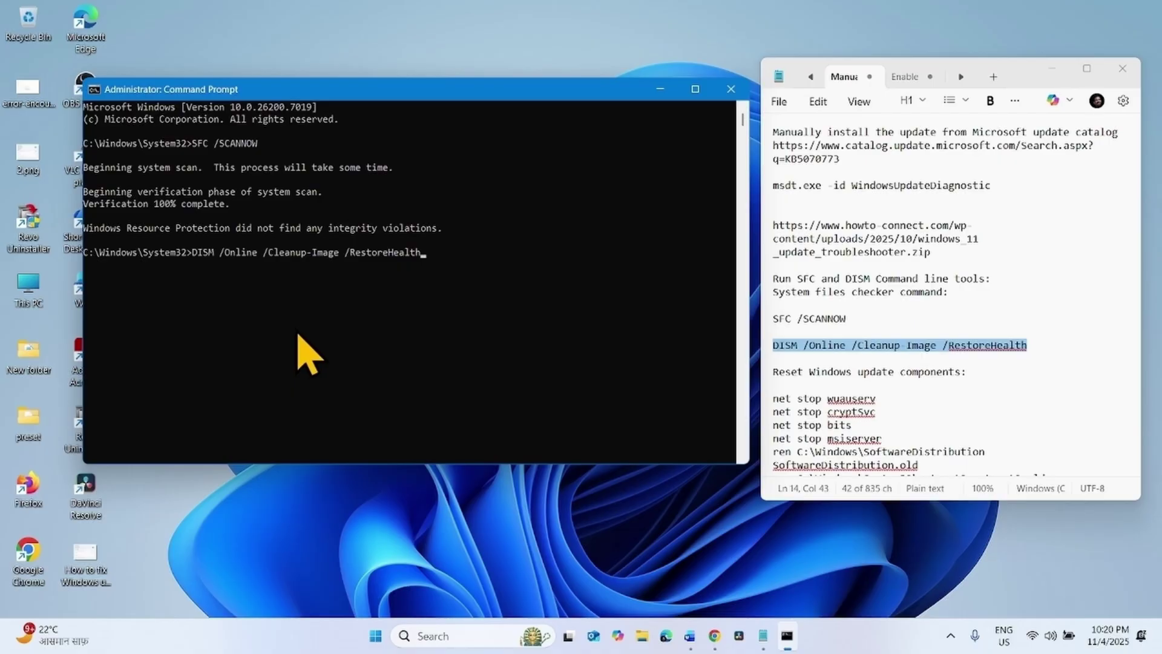
key(Return)
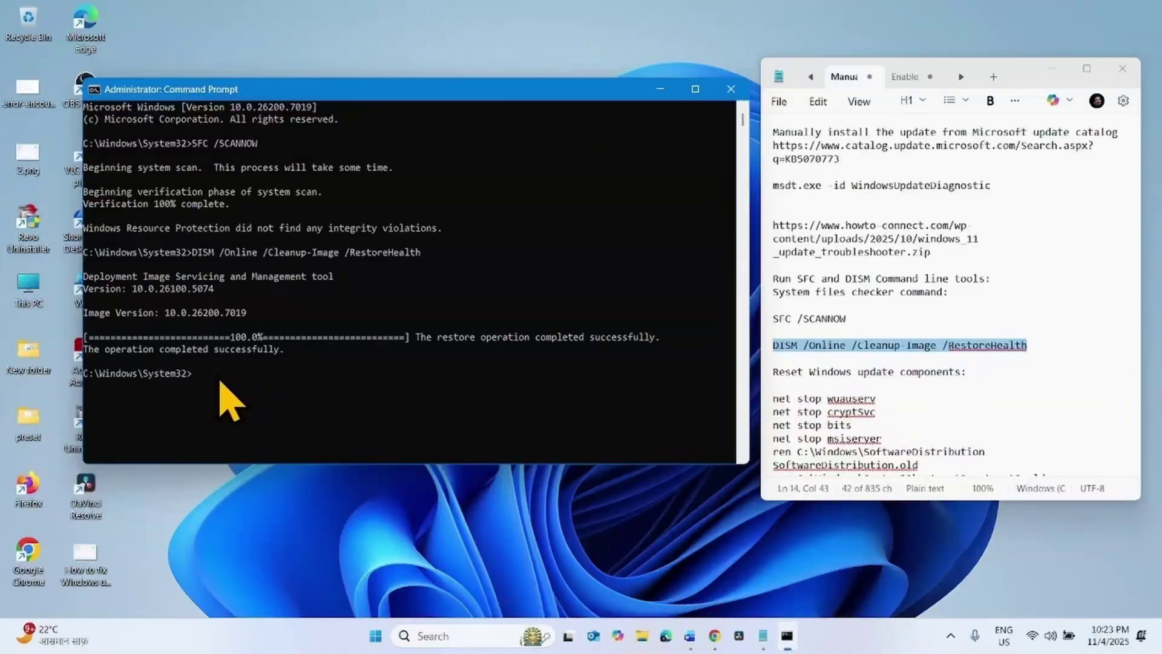
Close Command Prompt and minimize the notes, returning to the desktop
click(731, 90)
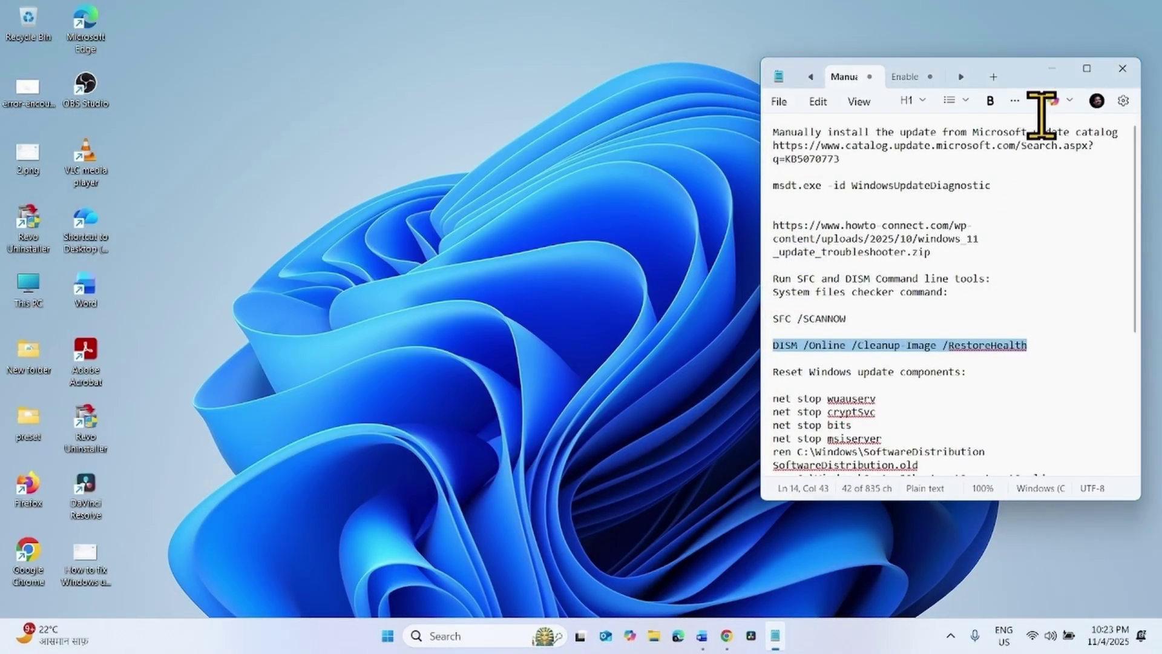
click(1051, 69)
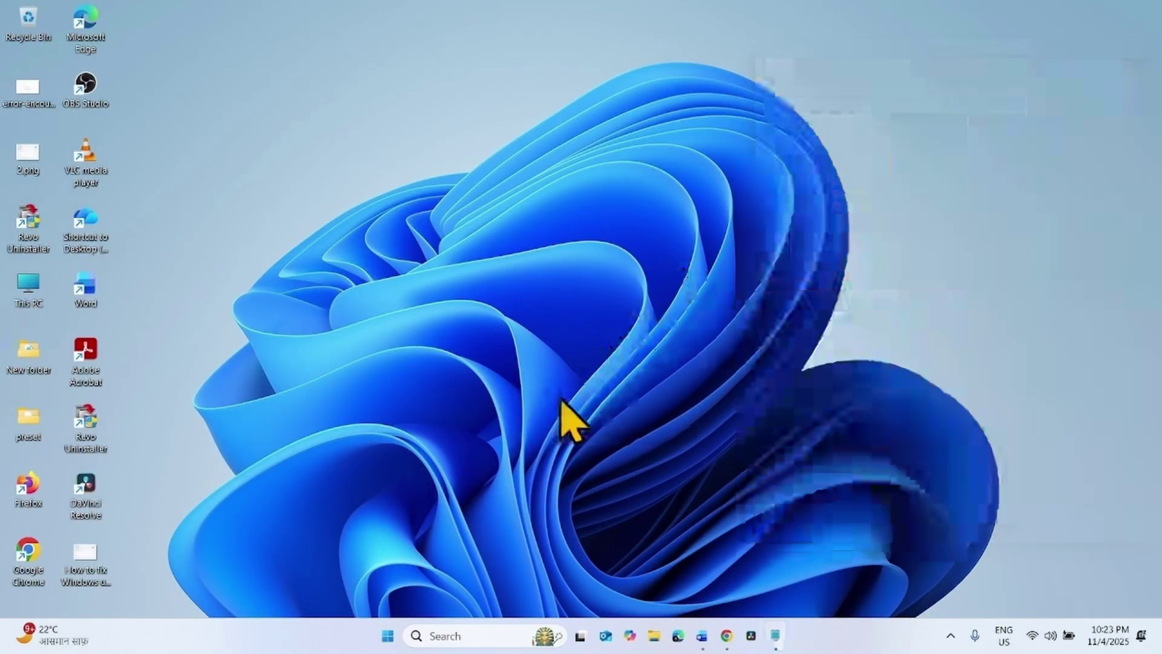
click(387, 642)
click(768, 583)
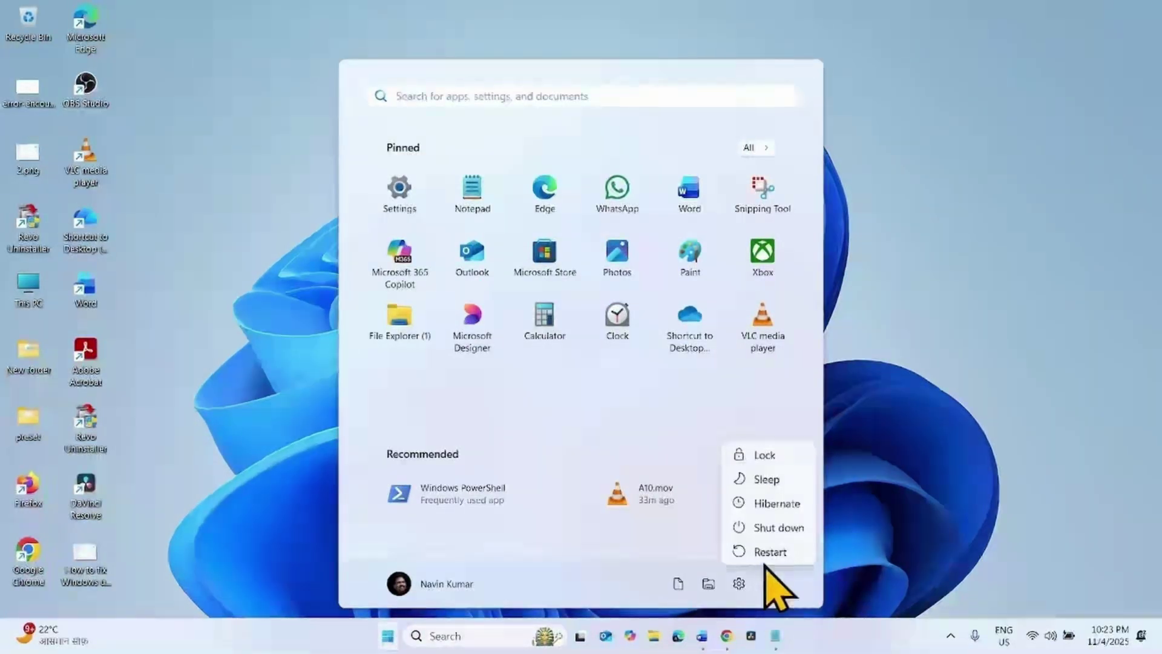
click(880, 509)
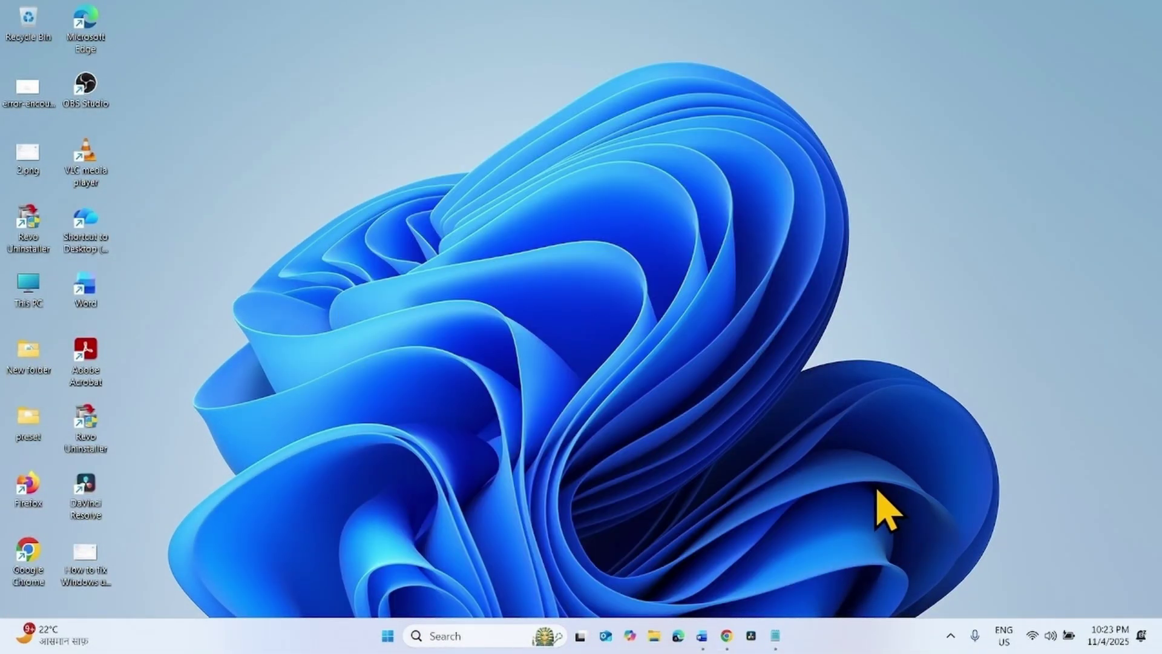
Check that Settings' Windows Update page says 'You're up to date', then close Settings
click(386, 638)
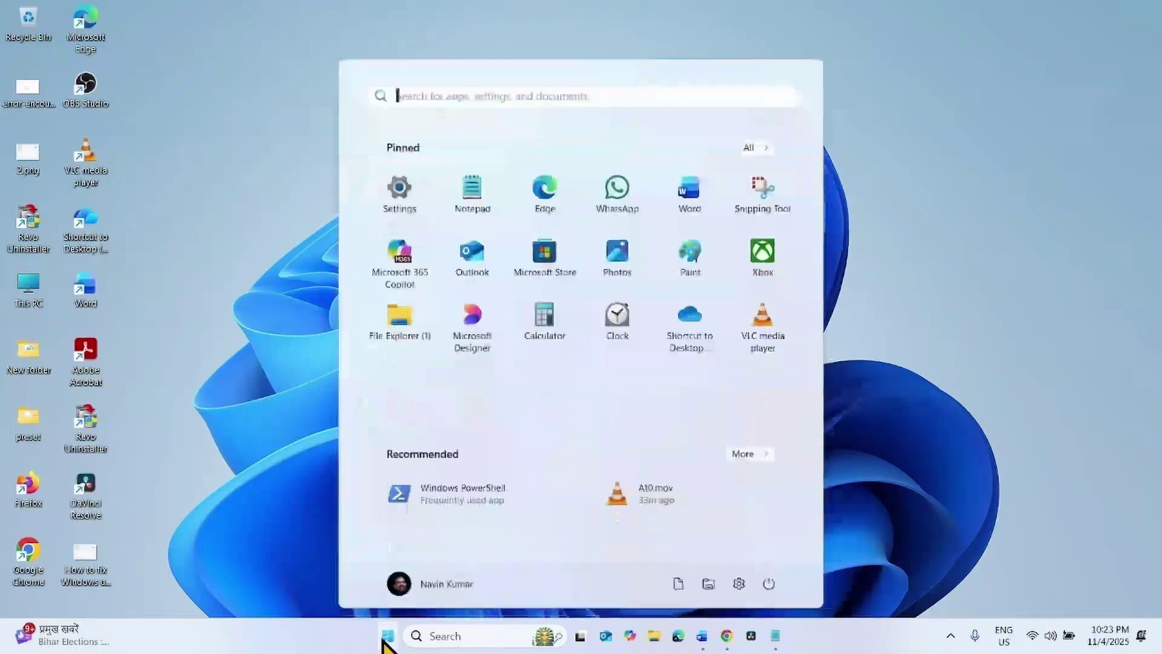
click(396, 192)
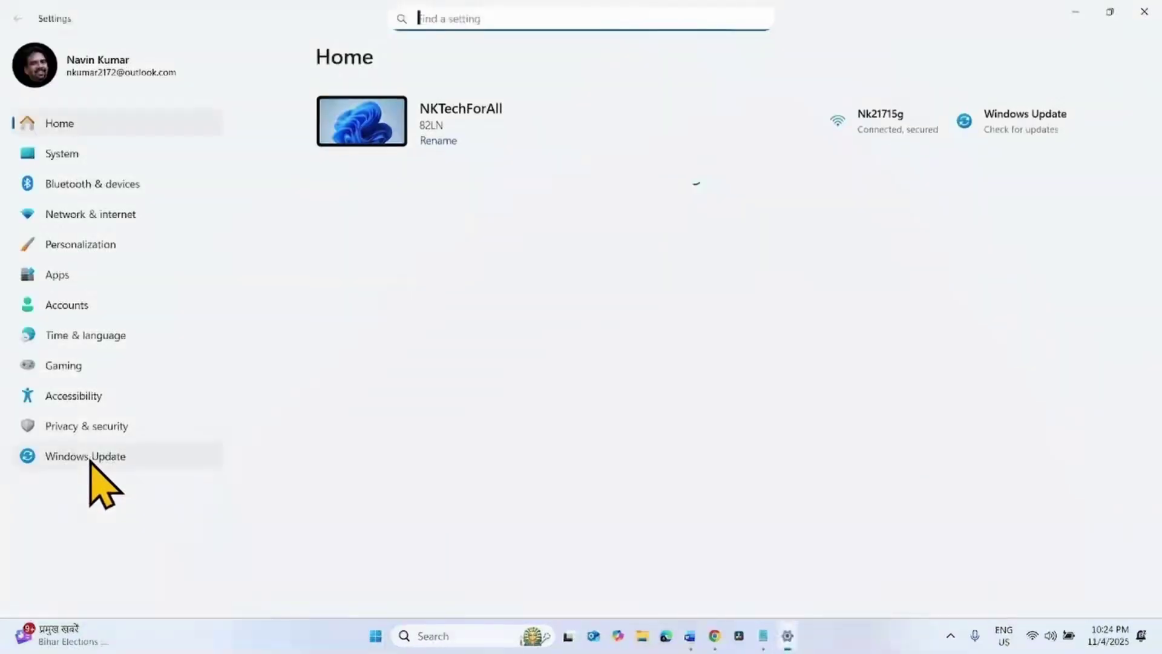
click(90, 458)
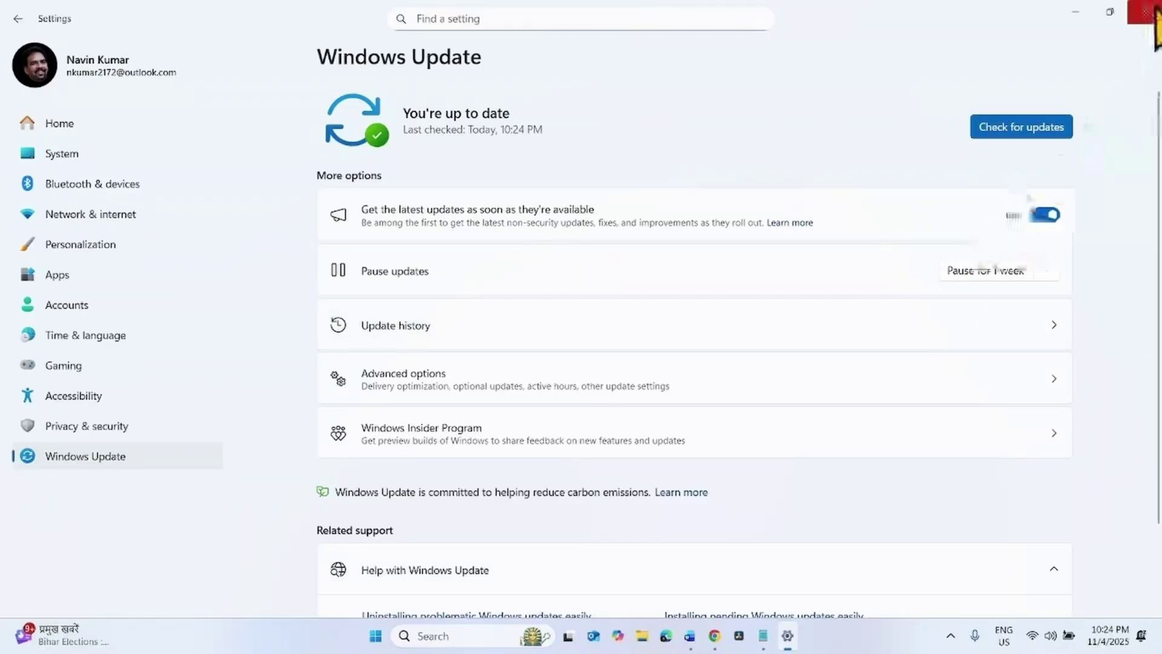
click(1154, 12)
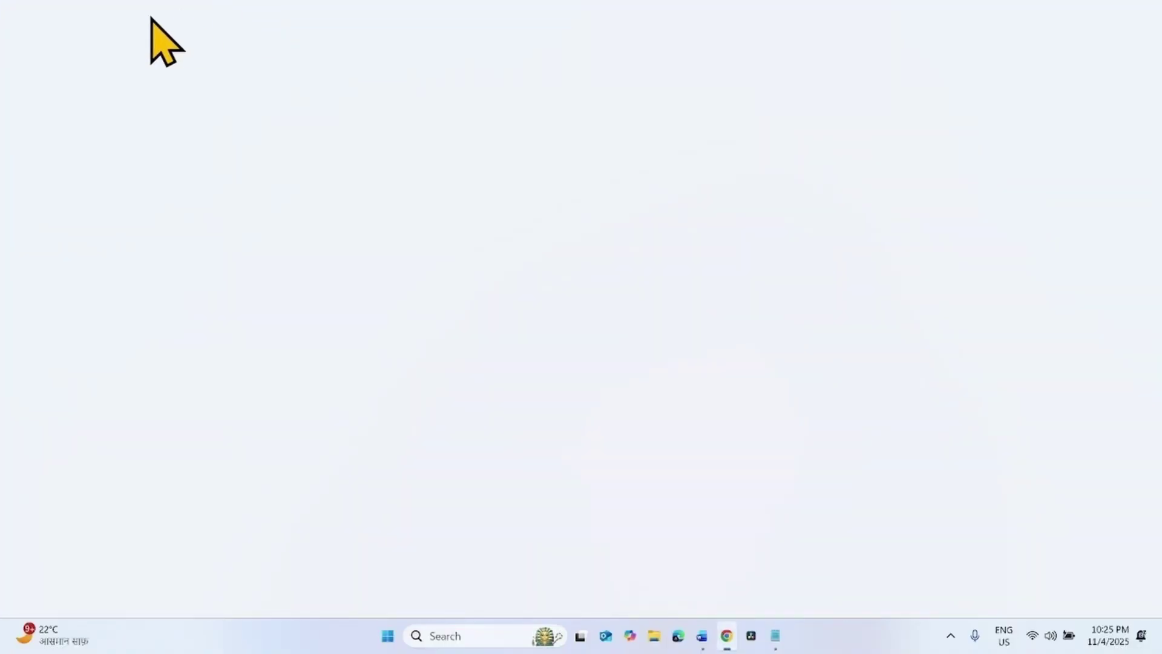
Search 'windows 11 download' and open Microsoft's Download Windows 11 page
text(wi)
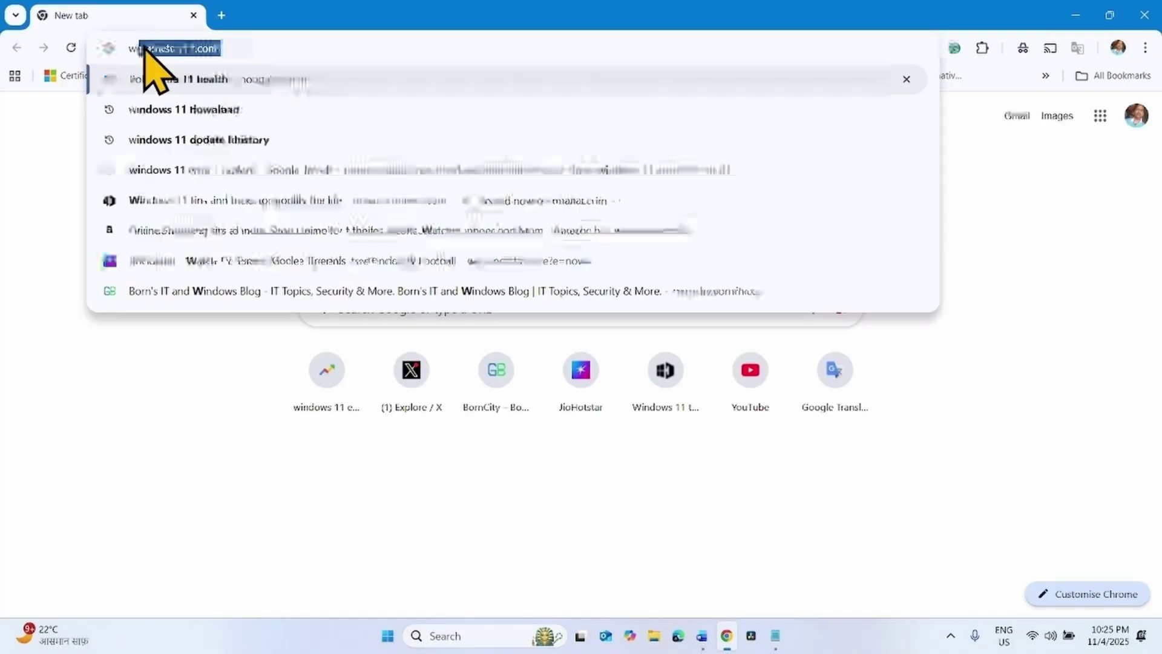
text(ndows 11 do)
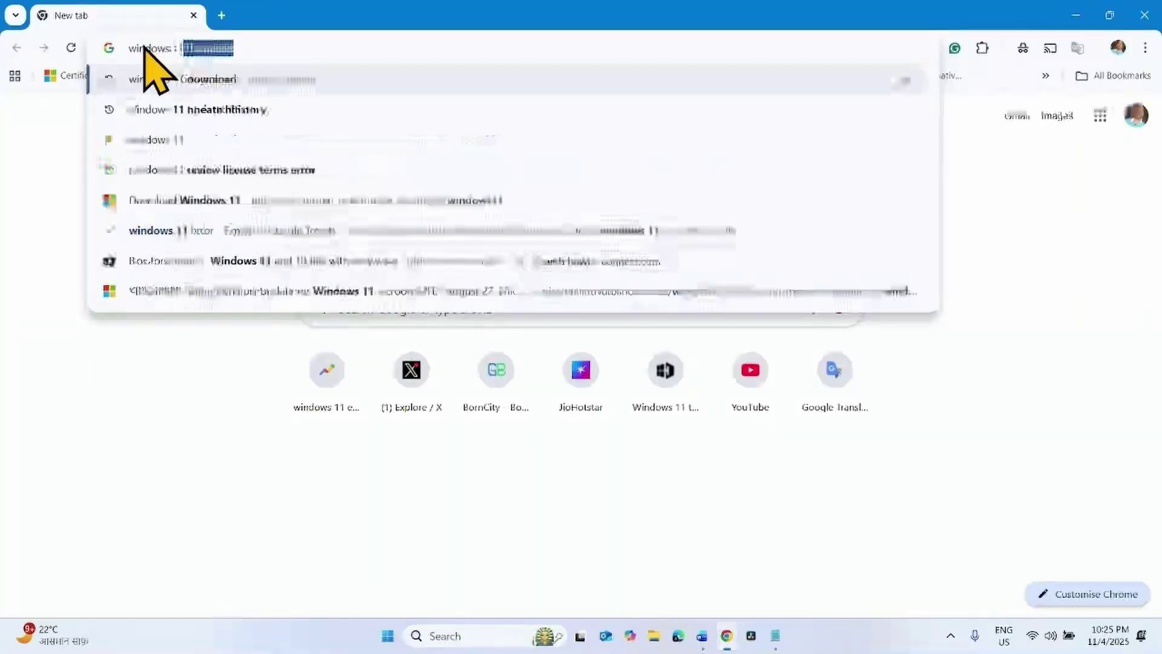
text(wnload)
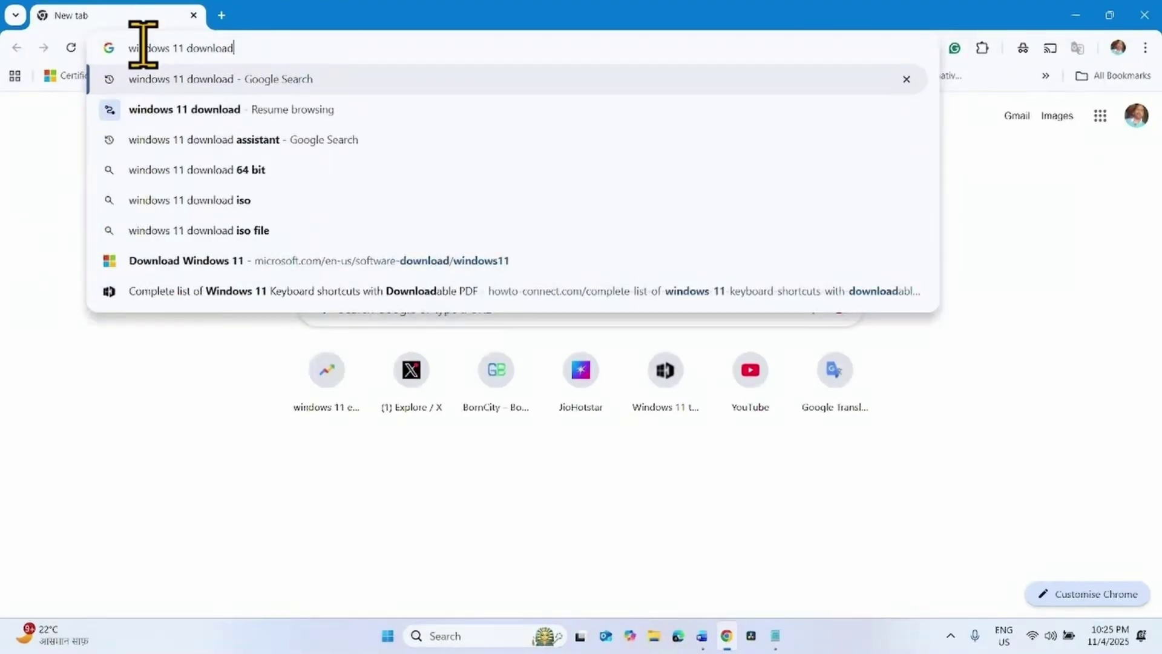
key(Return)
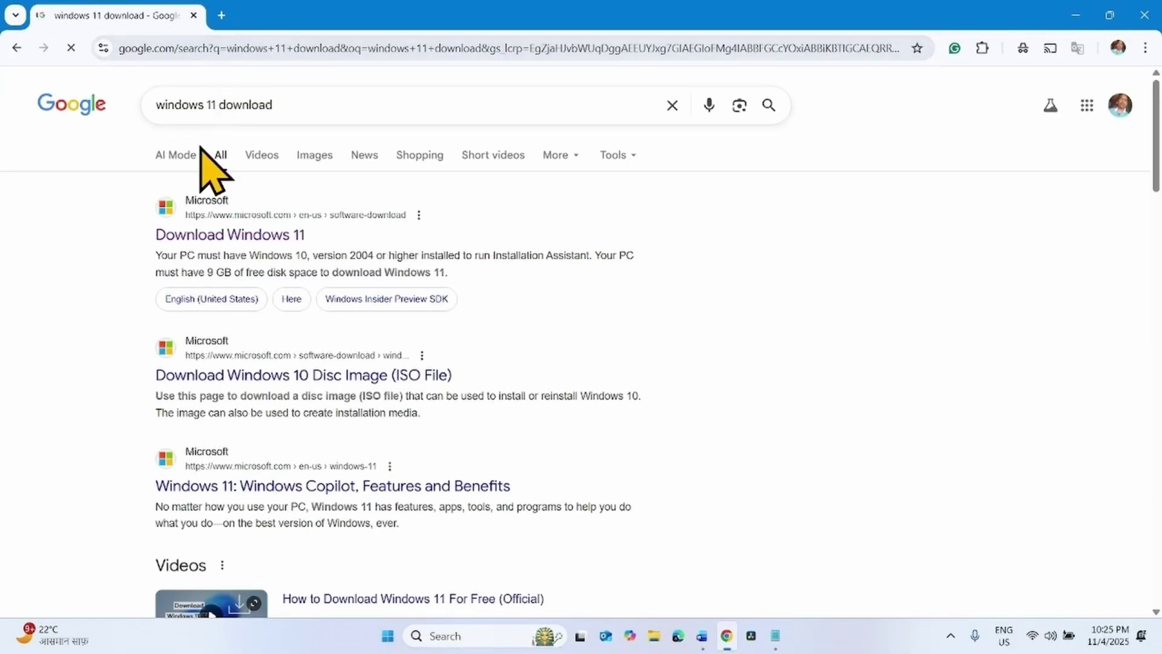
click(200, 235)
scroll(493, 376, down, 10)
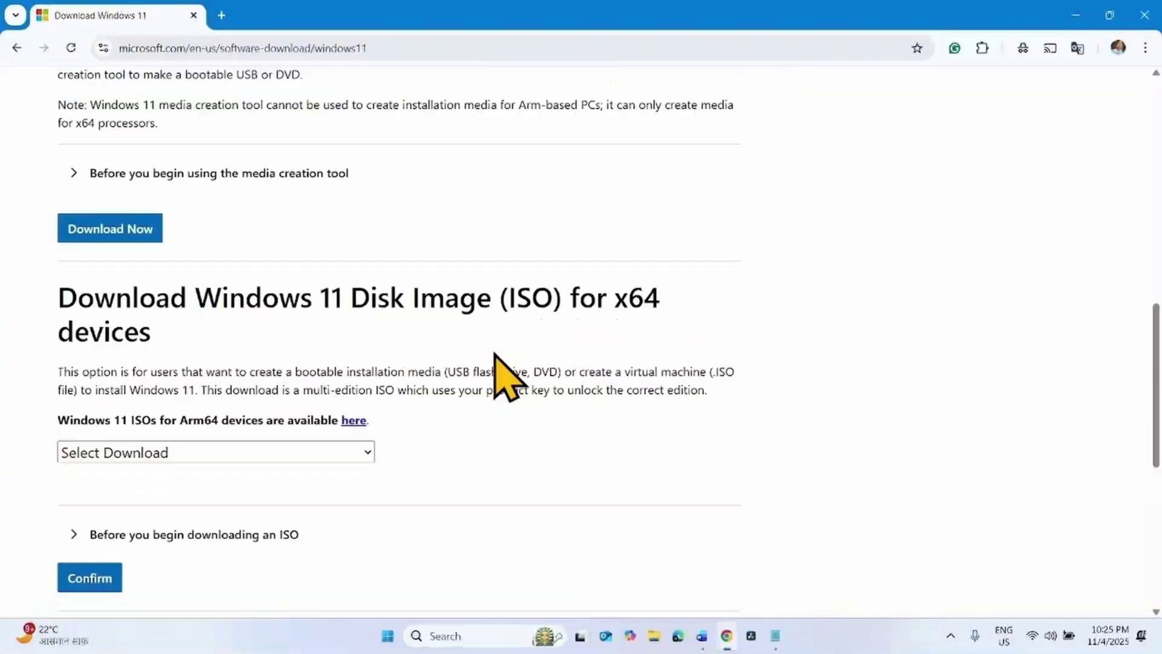
scroll(493, 376, down, 3)
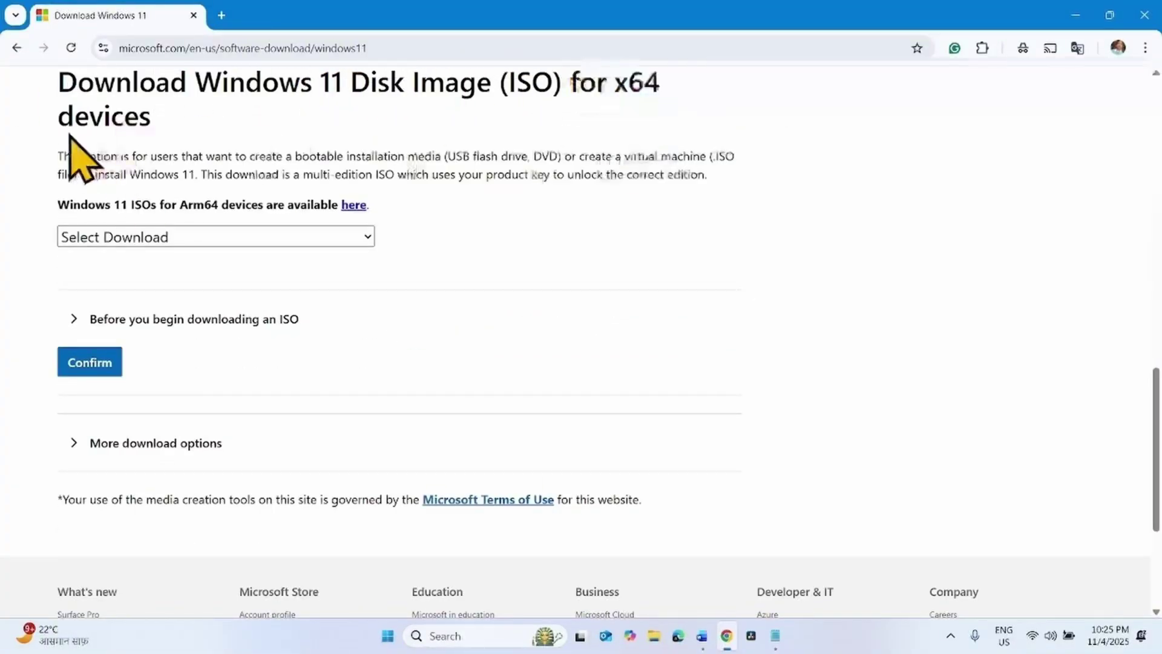
Select and confirm 'Windows 11 (multi-edition ISO for x64 devices)' as the download
click(161, 240)
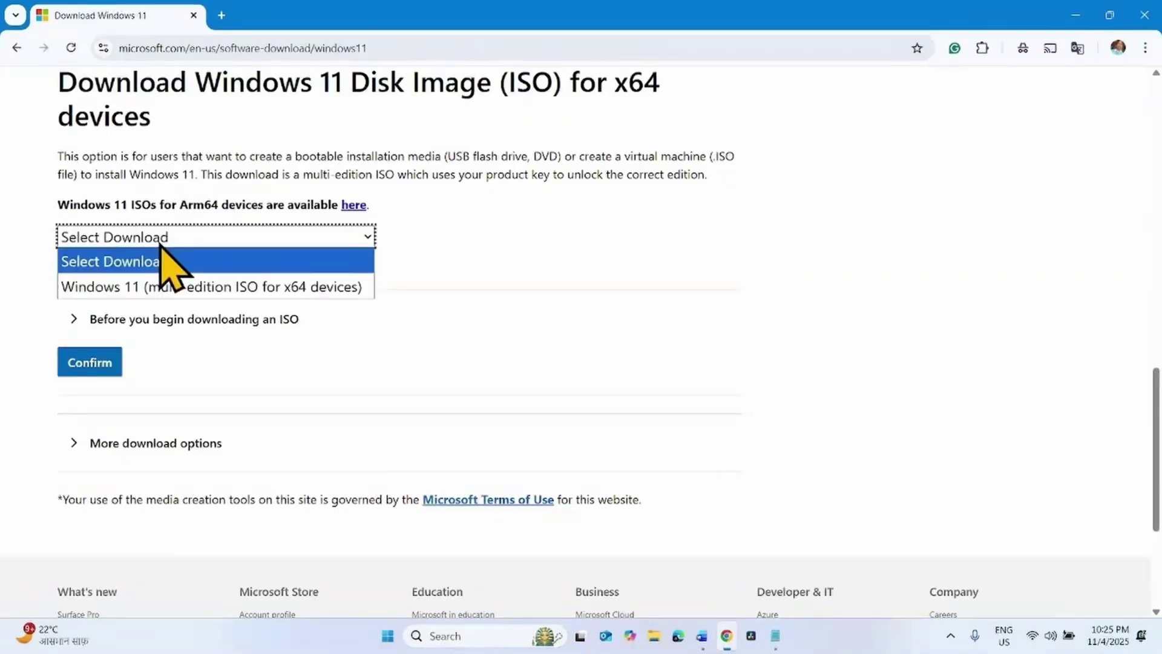
click(192, 290)
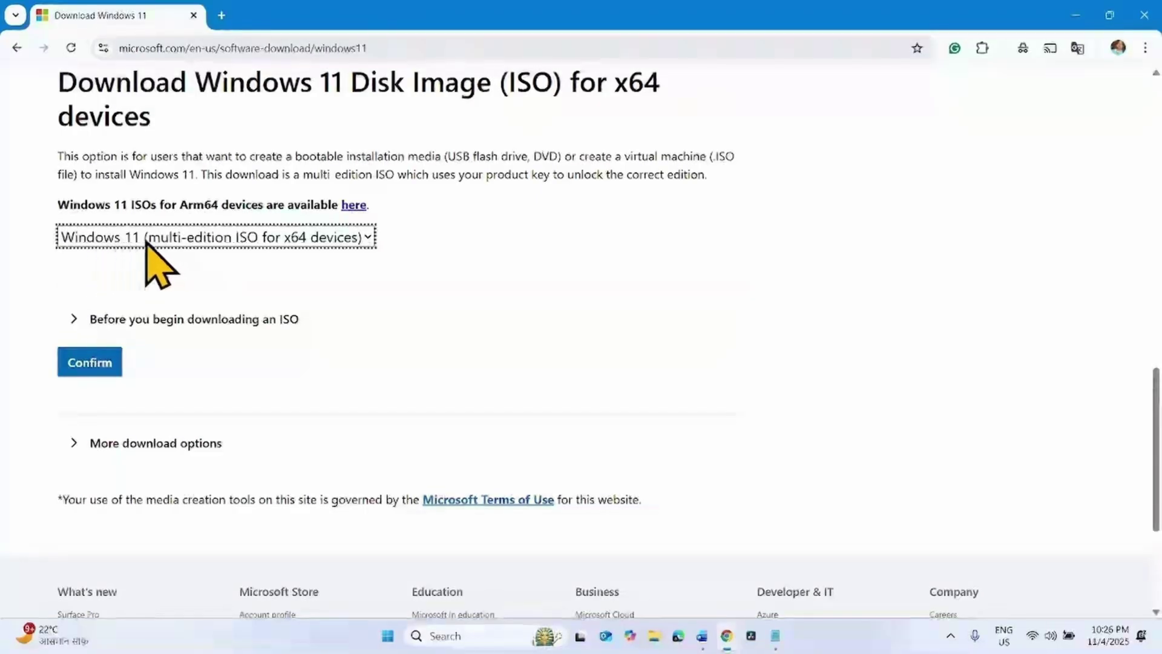
click(89, 363)
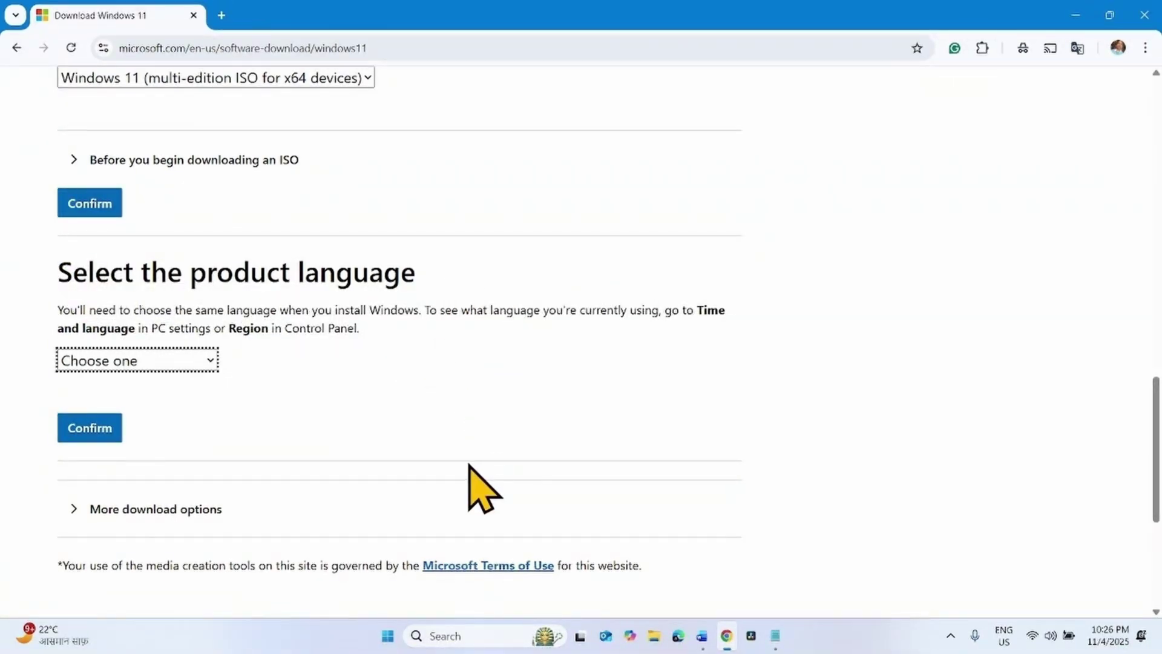
click(389, 638)
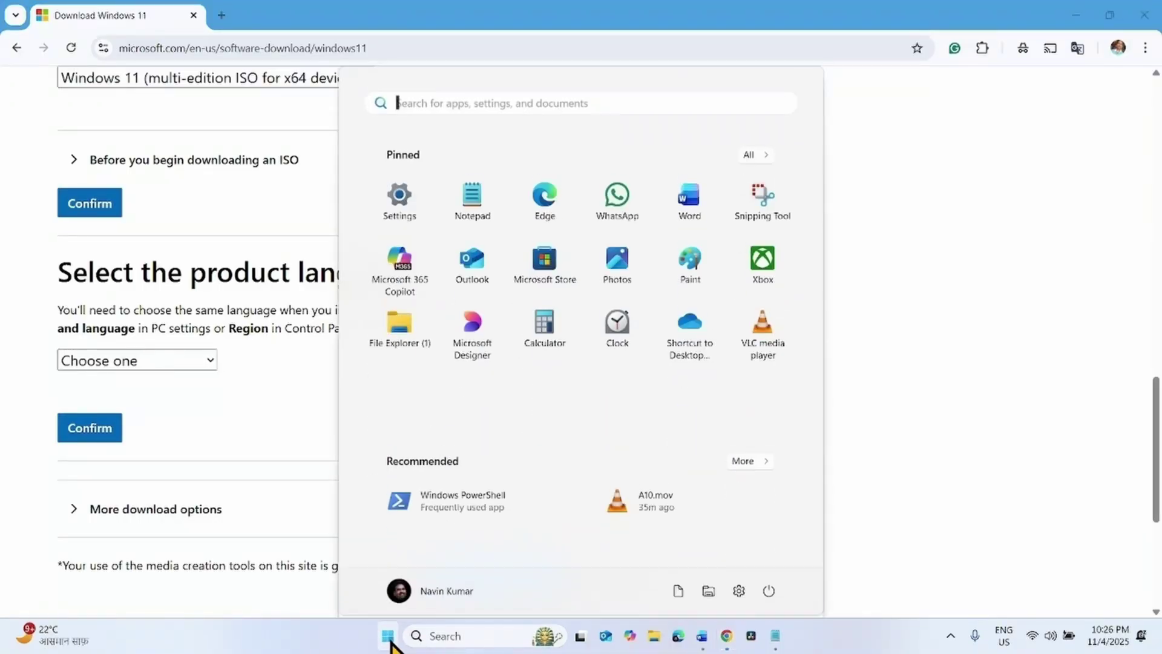
click(397, 187)
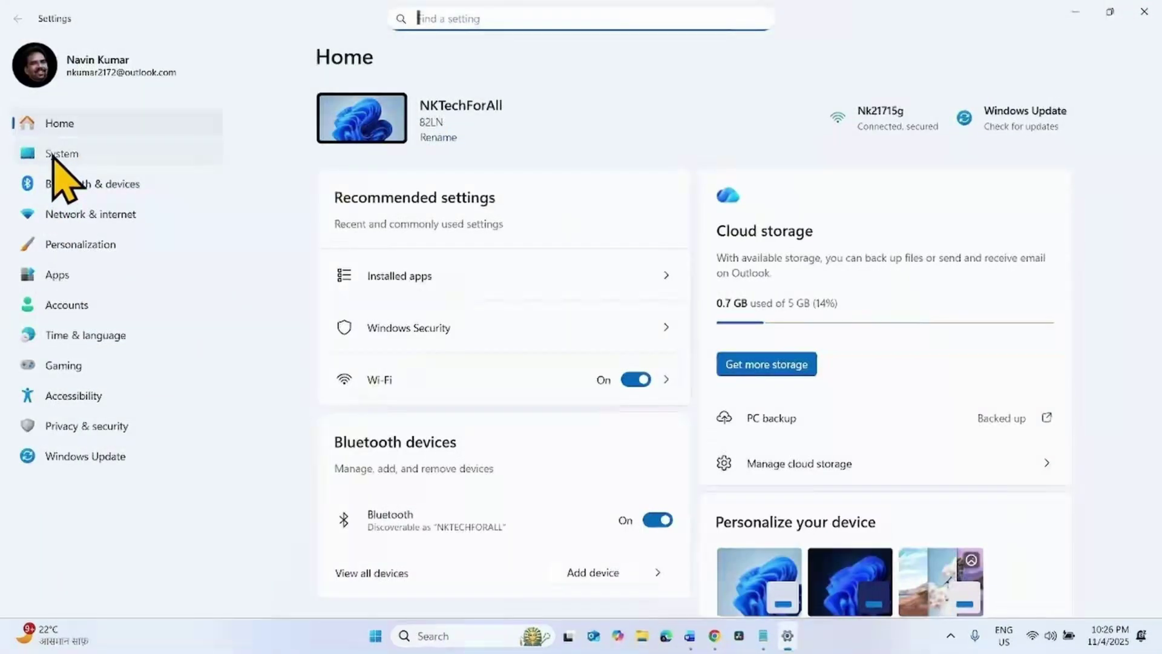
click(52, 156)
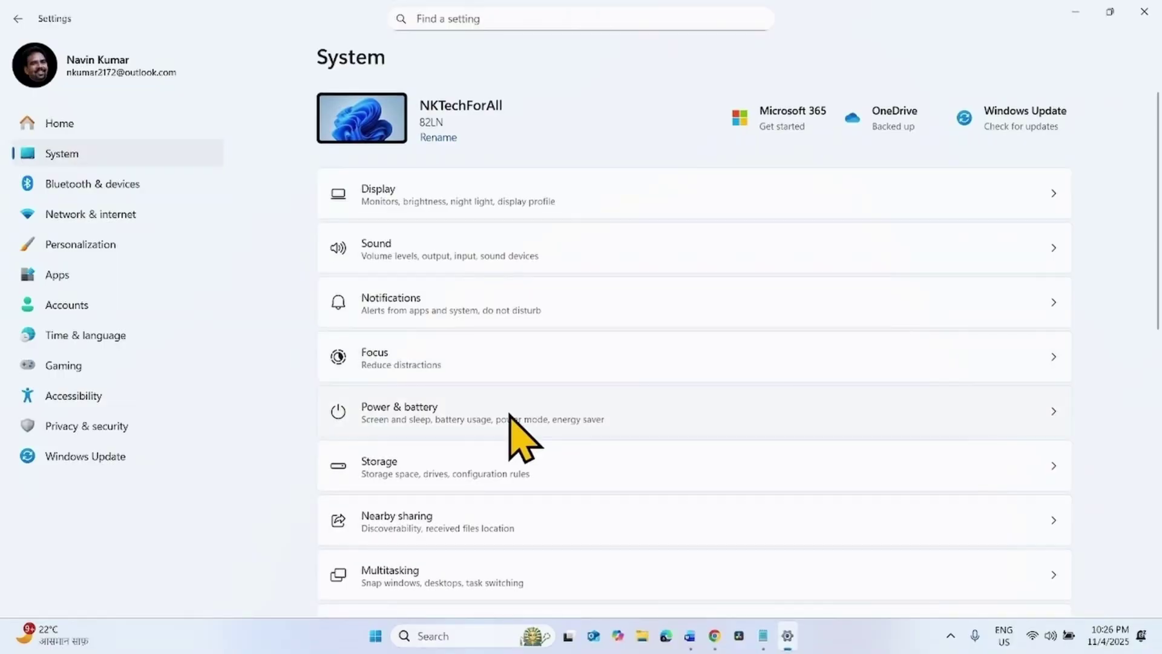
scroll(519, 432, down, 10)
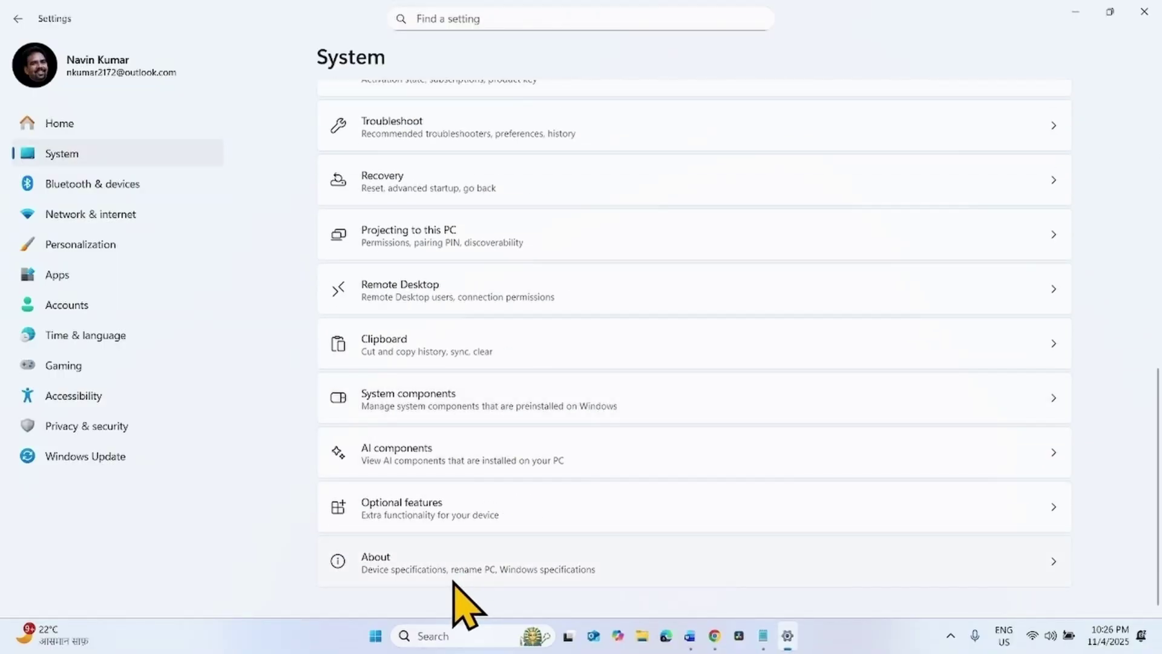
click(425, 563)
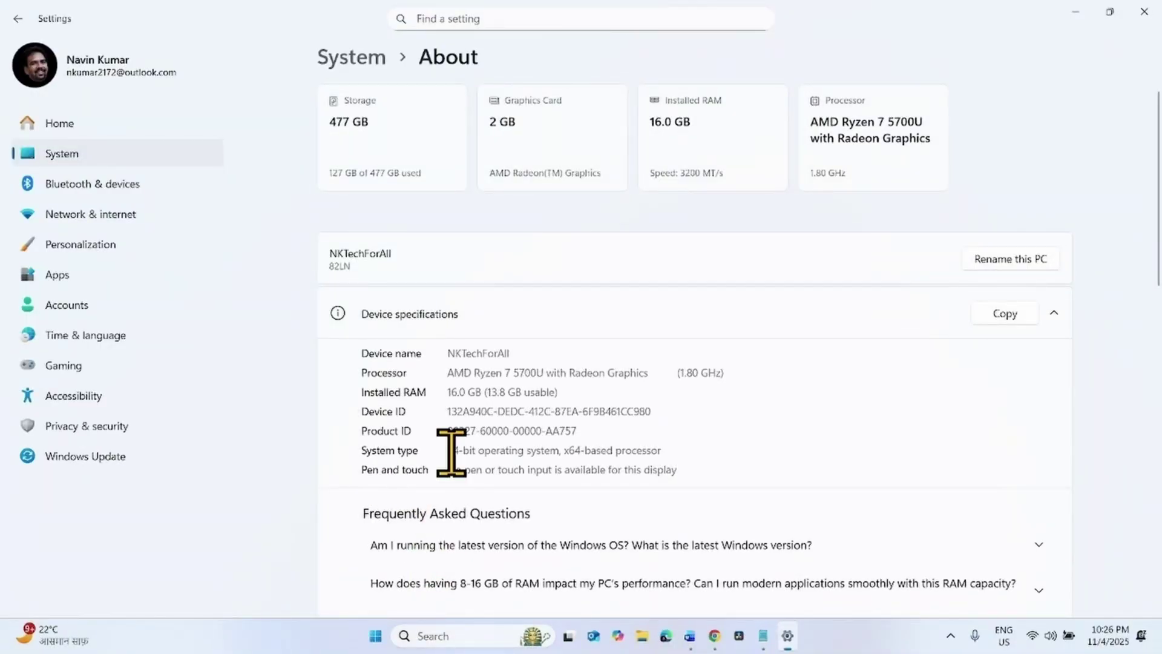
drag(488, 450, 676, 451)
click(676, 451)
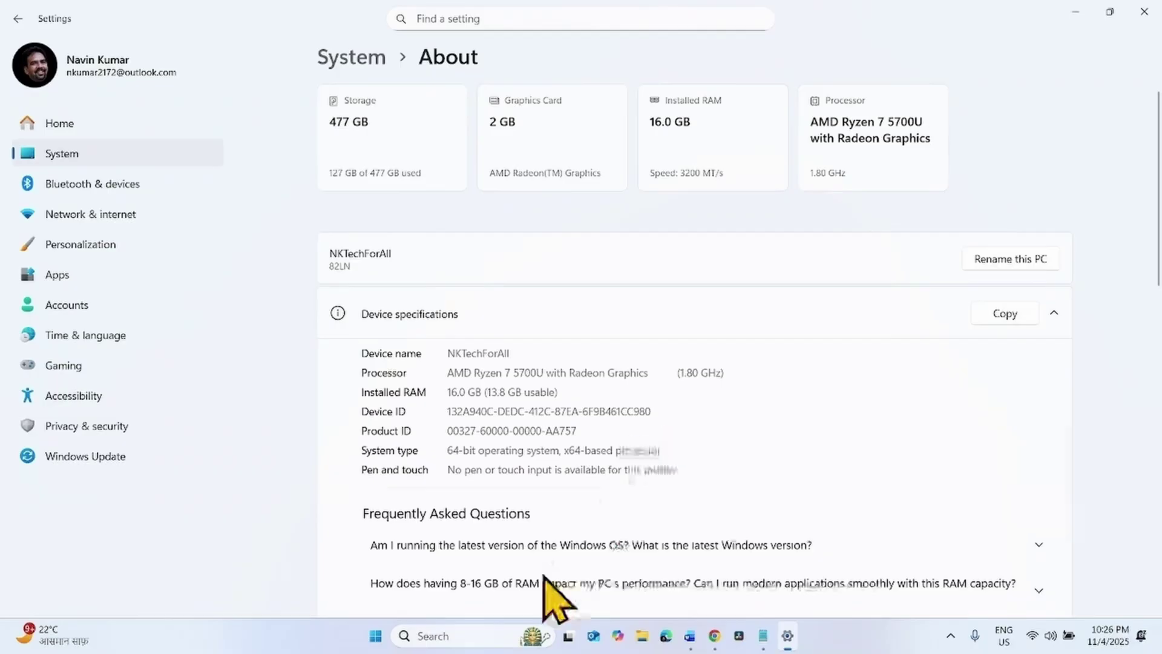
click(1143, 12)
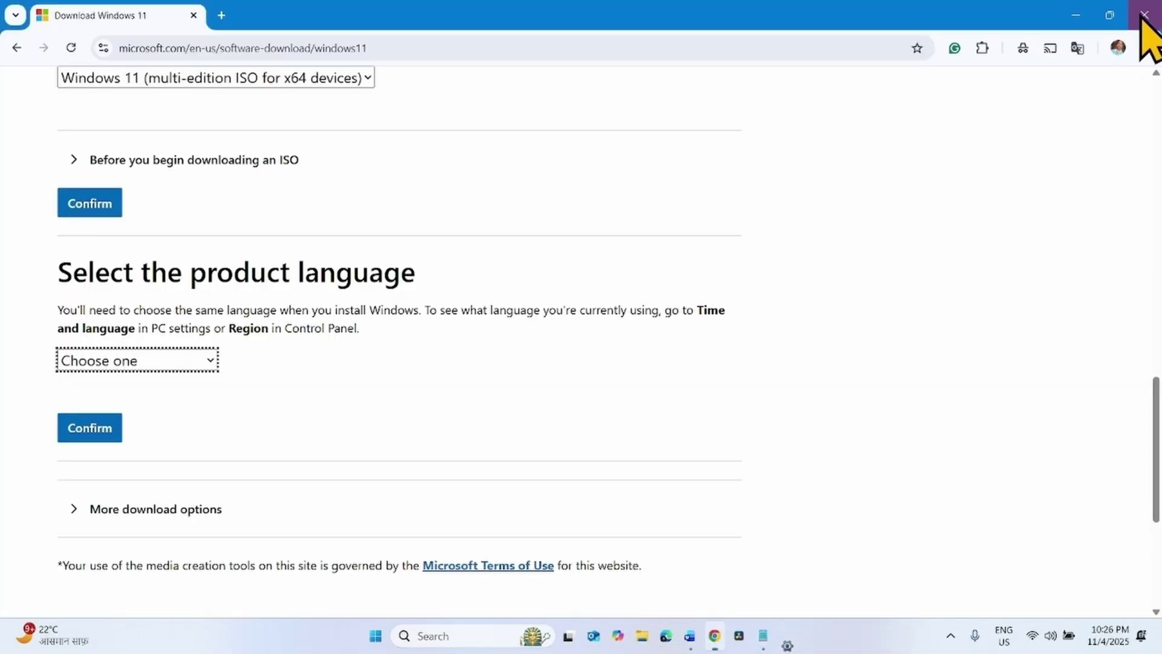
Select and confirm English (United States) as the product language
click(104, 363)
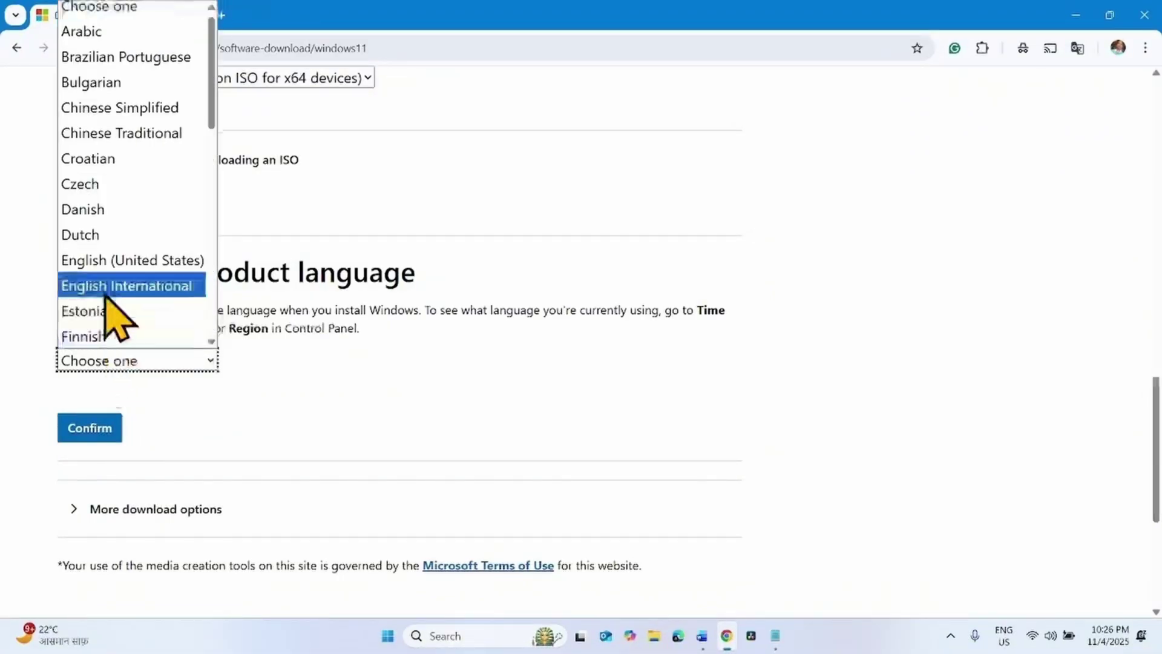
click(115, 259)
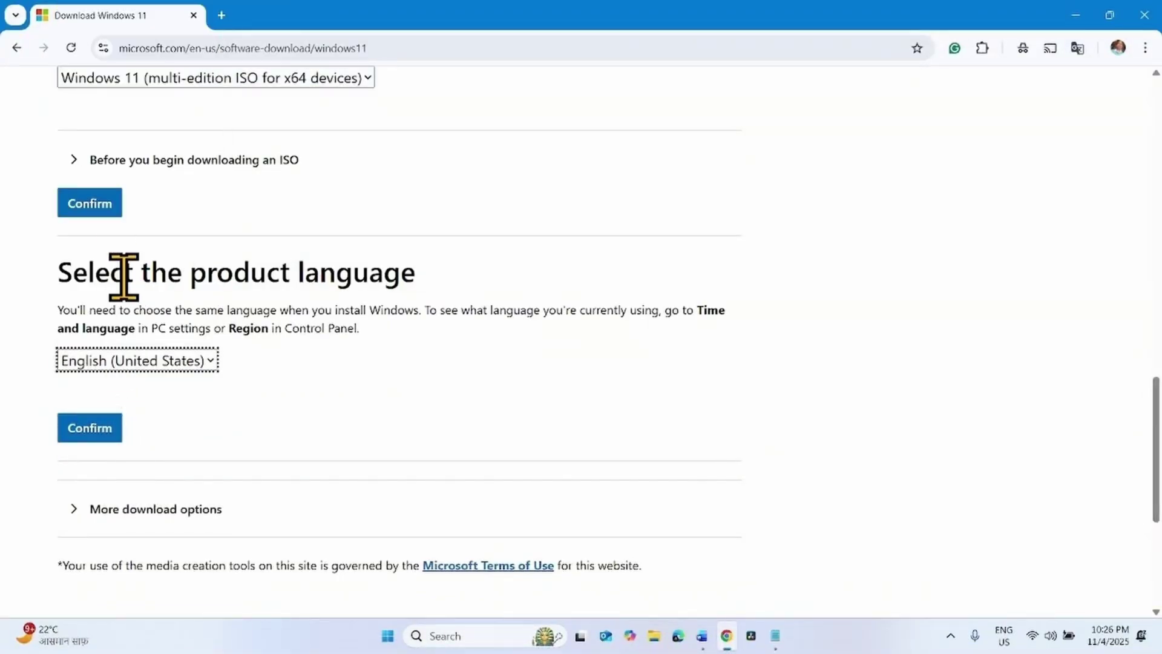
click(82, 428)
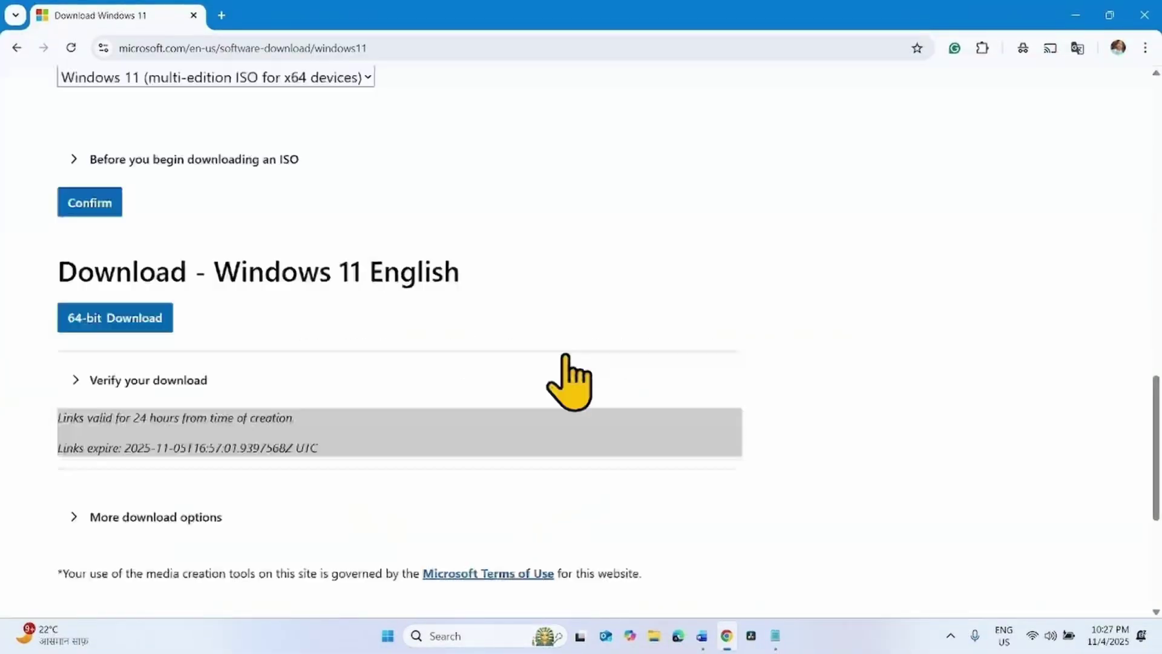
Start the 64-bit Windows 11 ISO download and check its progress in Chrome
scroll(569, 381, down, 3)
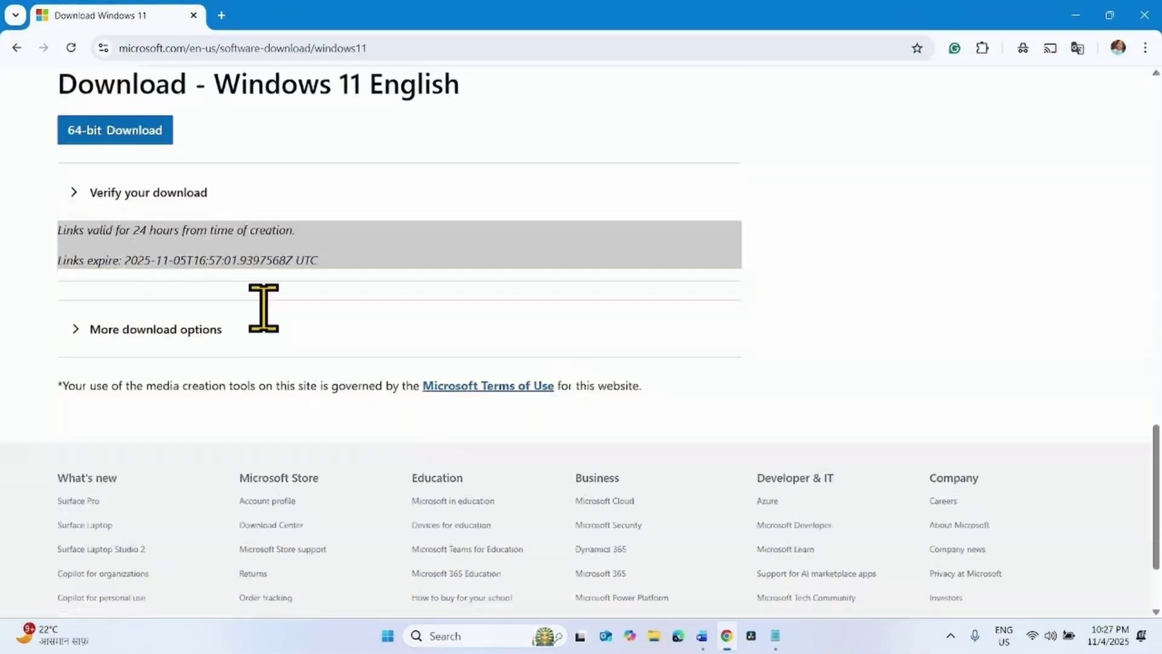
click(134, 134)
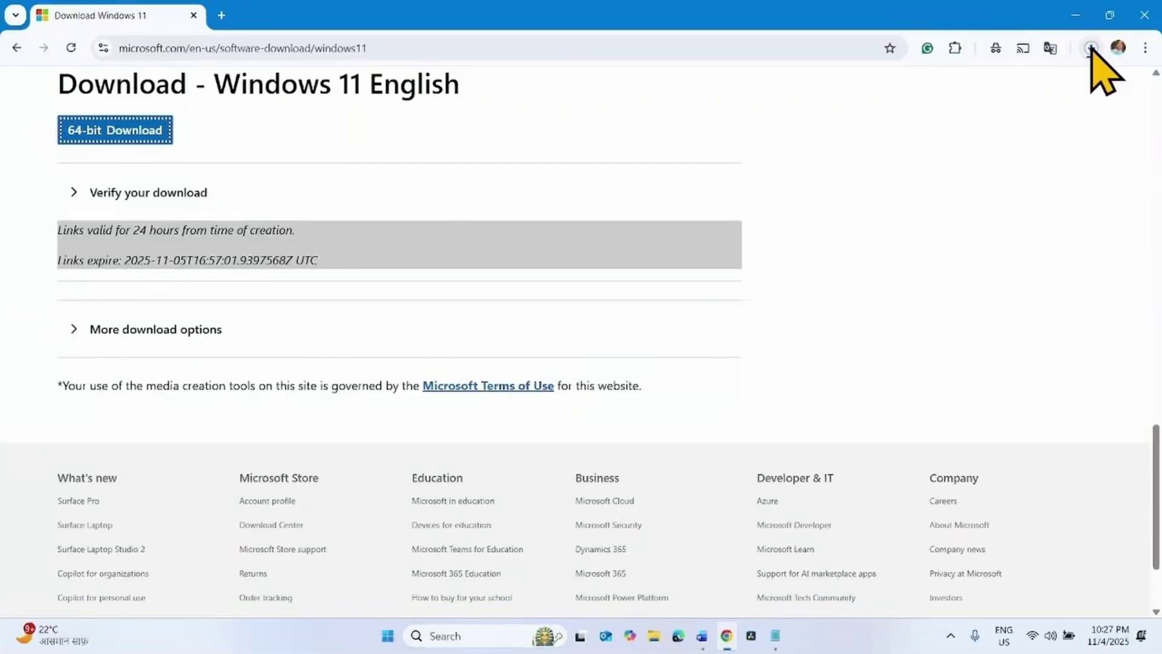
click(1091, 48)
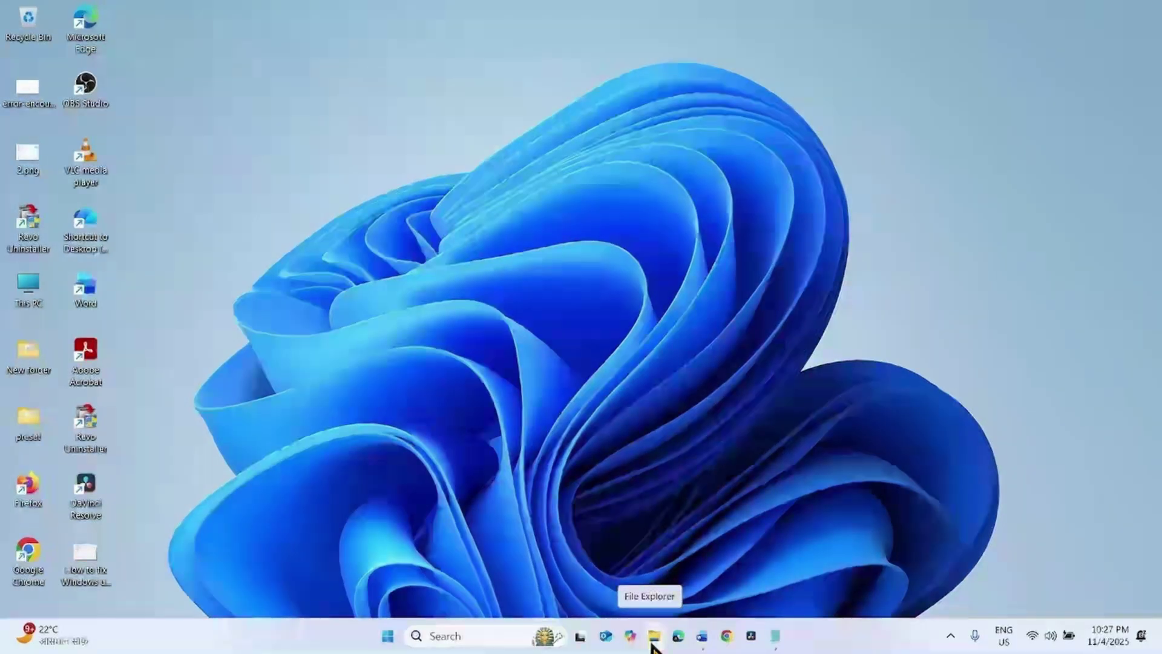
Mount Win11_25H2_English_x64.iso from Downloads in File Explorer
key(super+e)
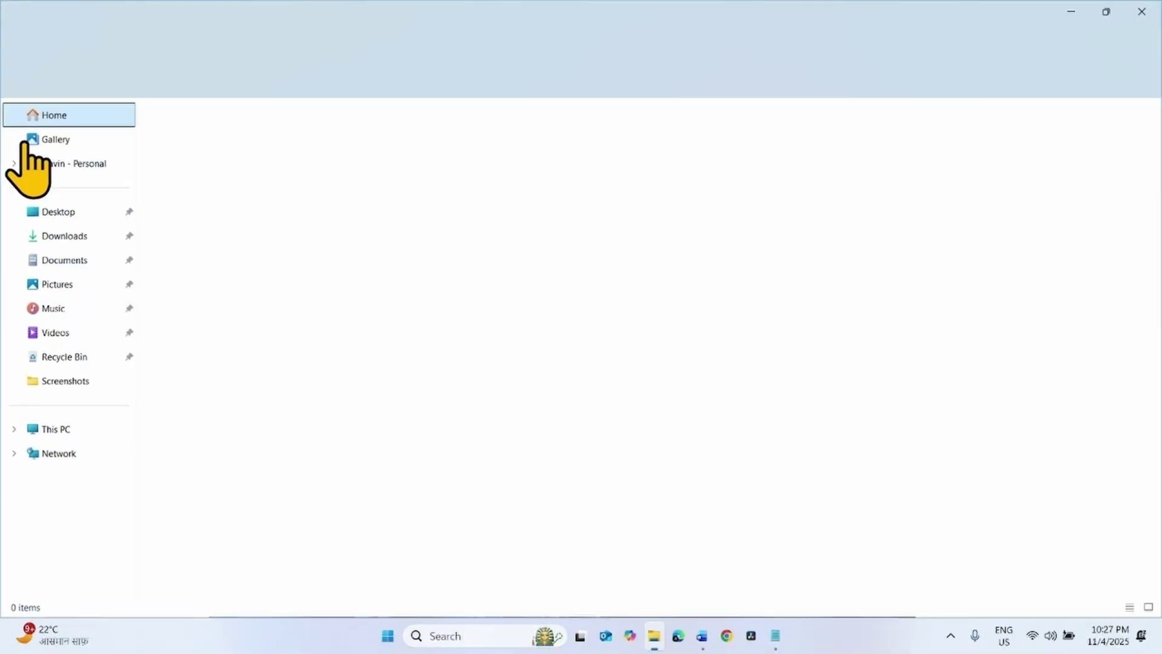
click(50, 241)
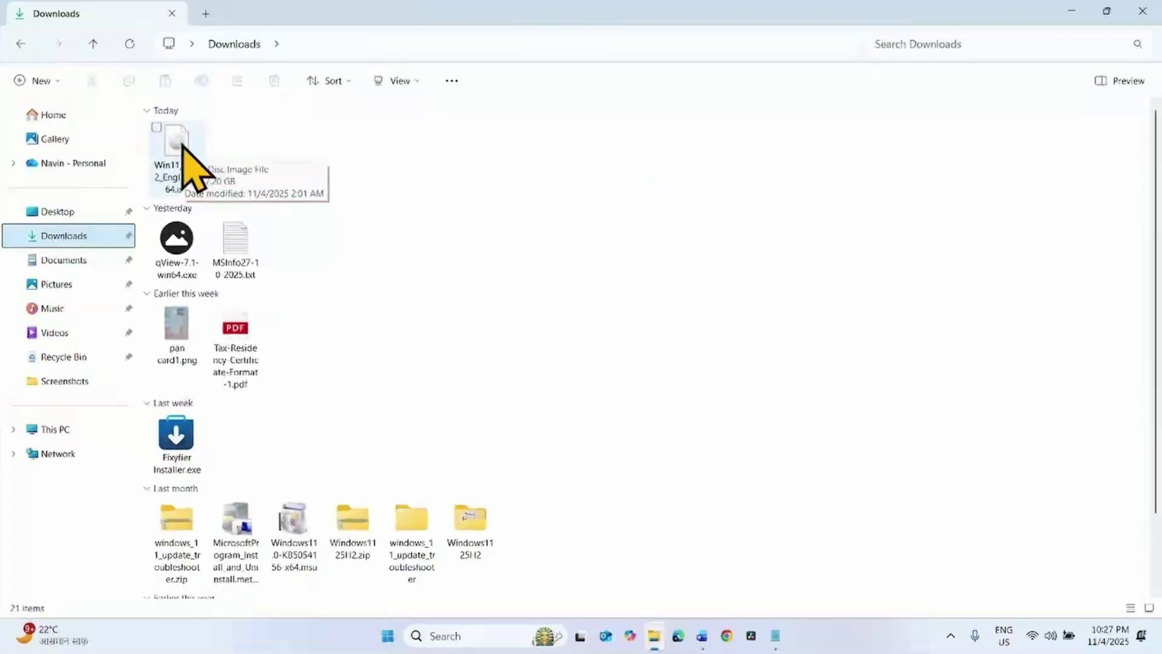
right_click(183, 161)
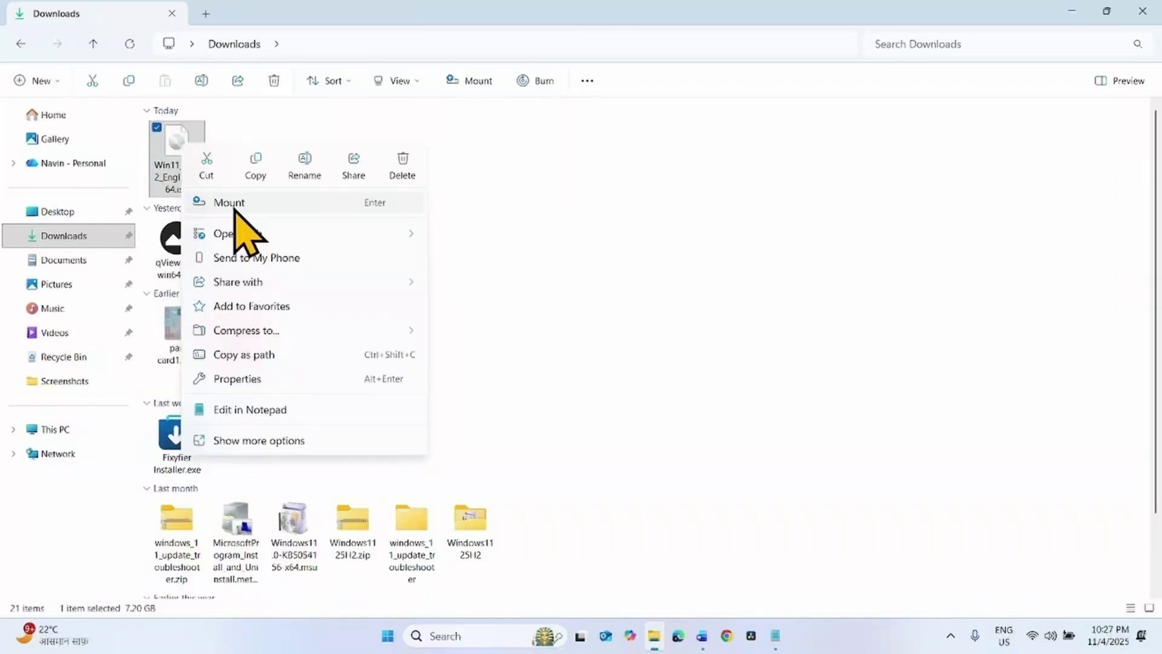
click(235, 206)
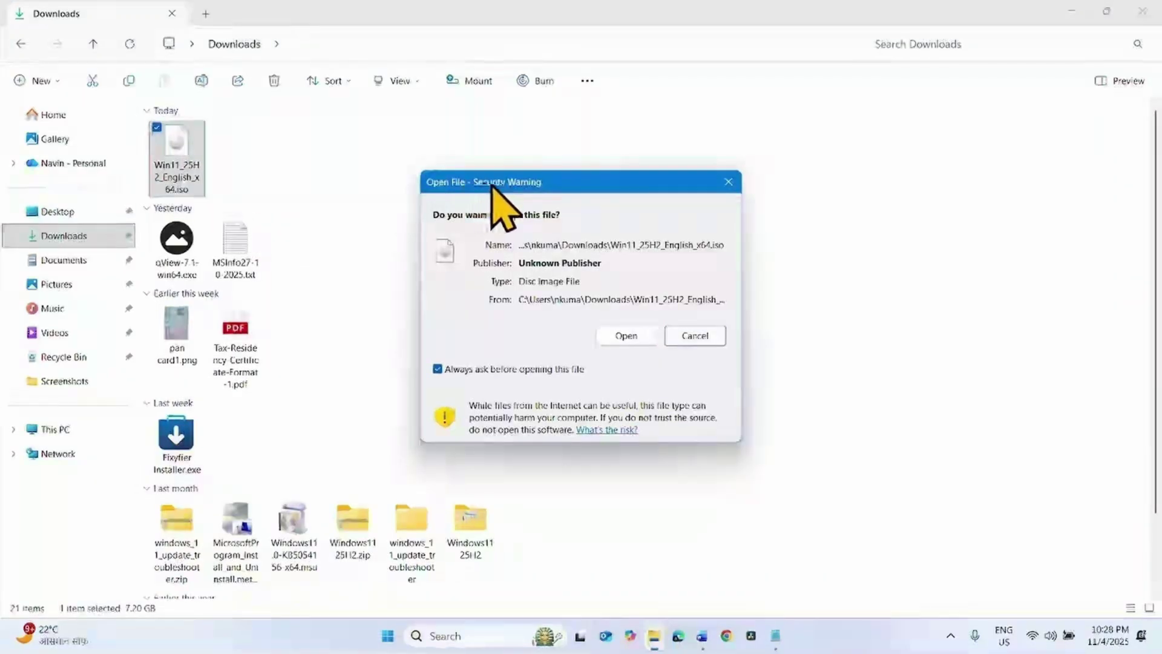
click(623, 336)
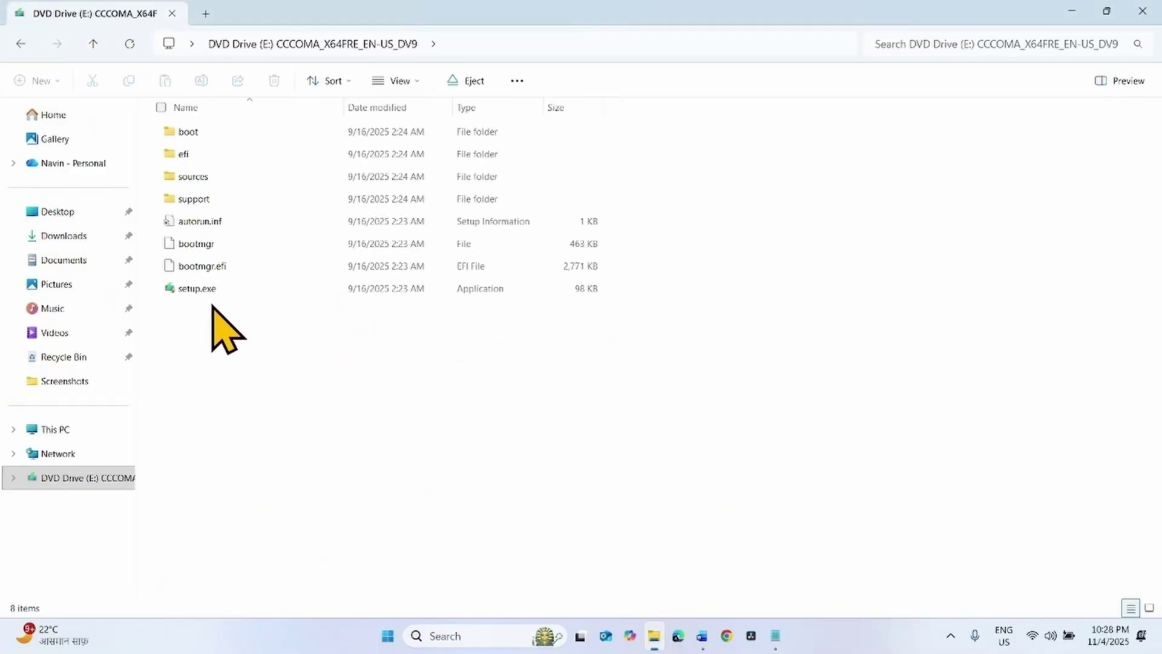
Run setup.exe from the mounted ISO and close File Explorer
right_click(192, 292)
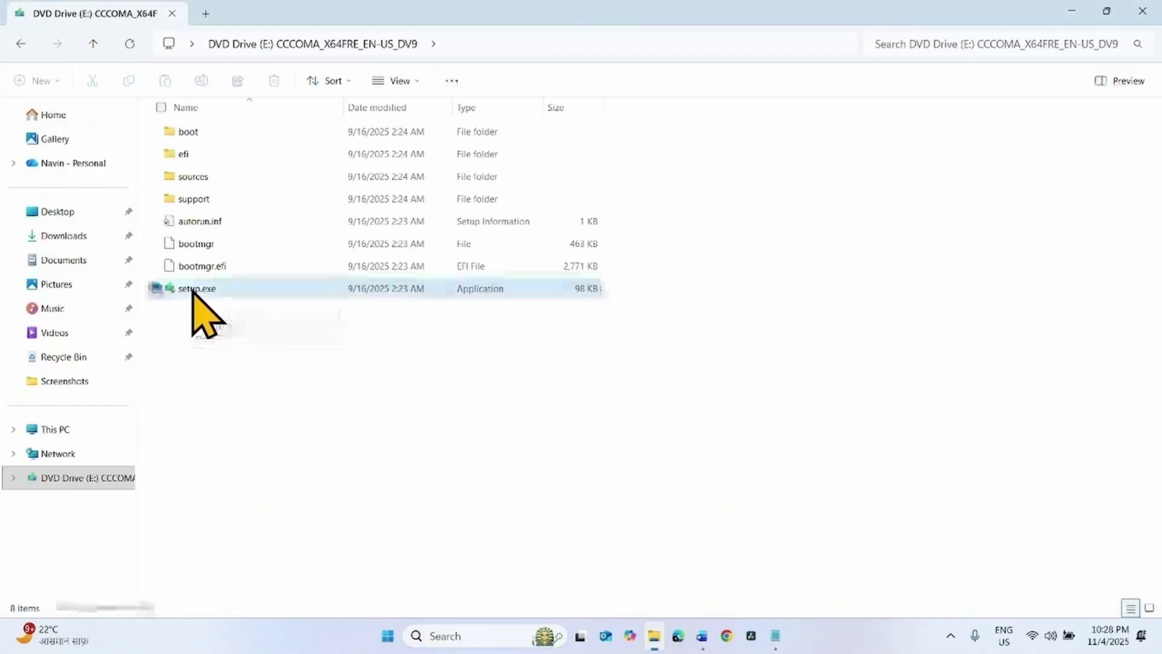
click(236, 316)
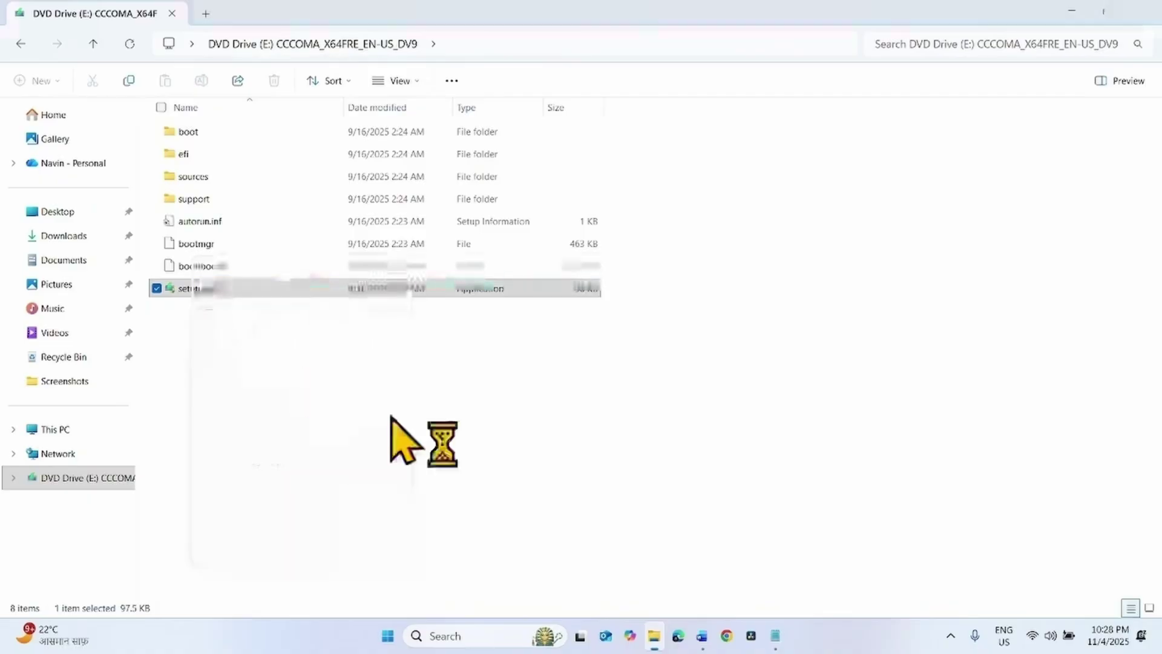
click(1150, 9)
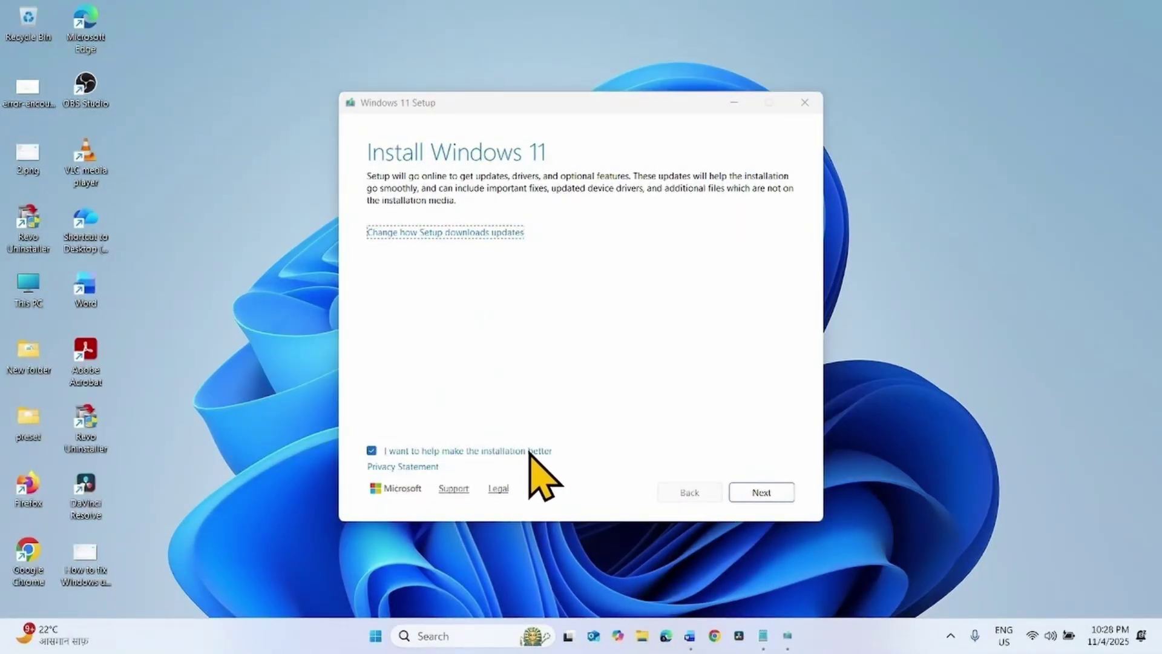
Decline installation feedback, accept the license terms, and install Windows 11 Home Single Language keeping files and apps
click(371, 450)
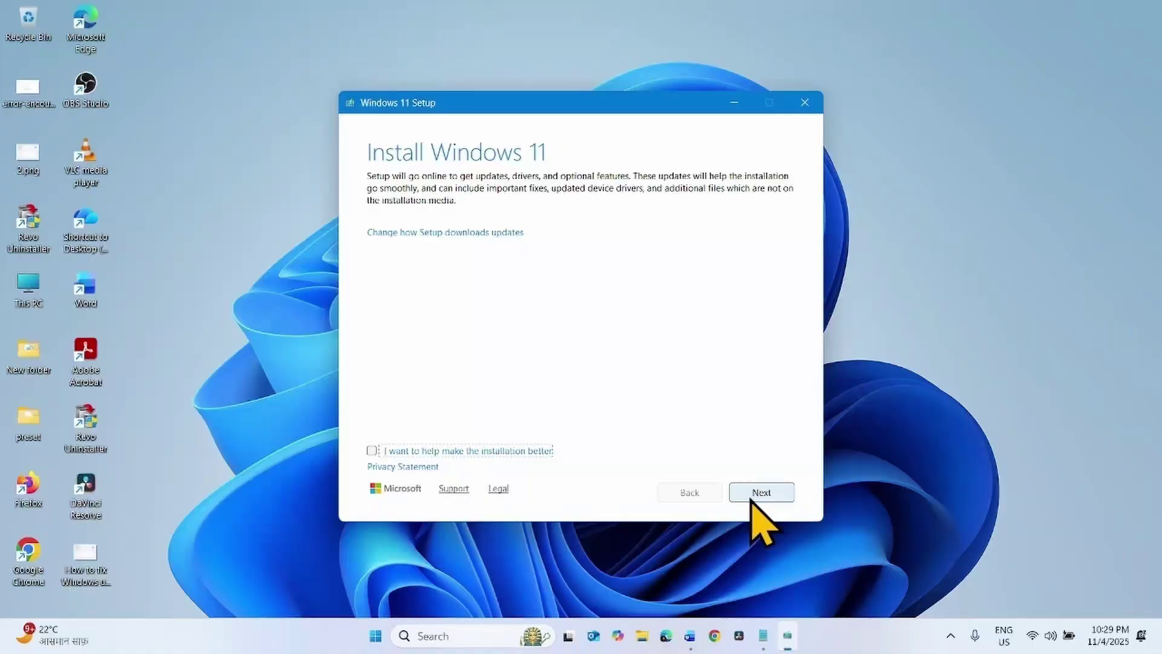
click(756, 493)
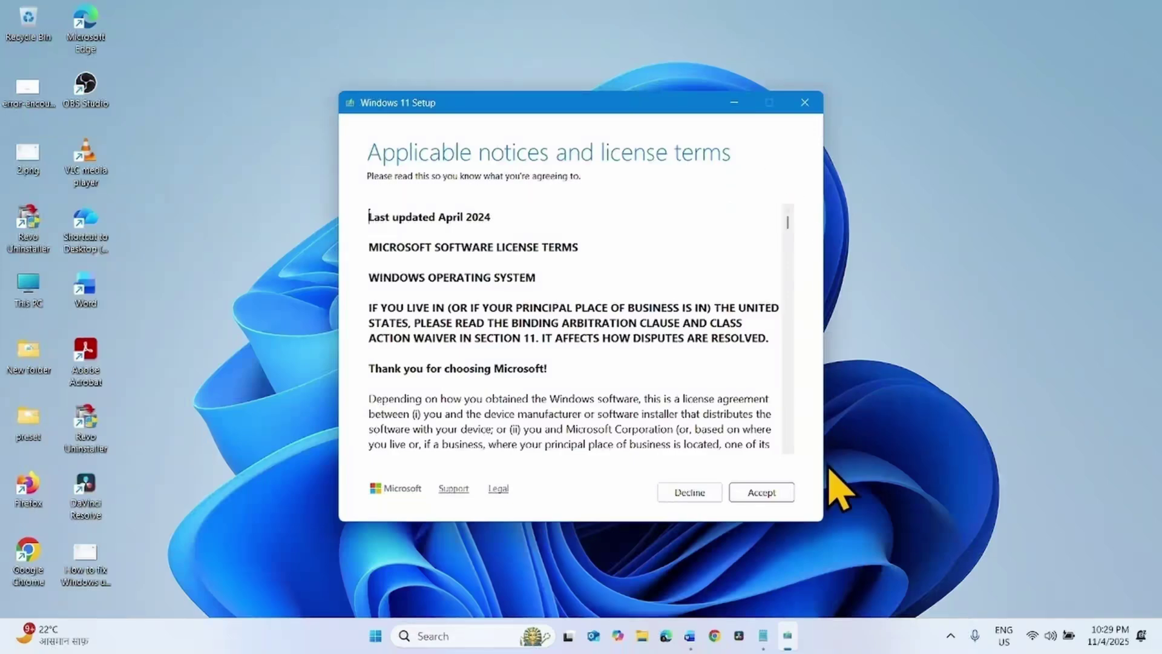
click(761, 493)
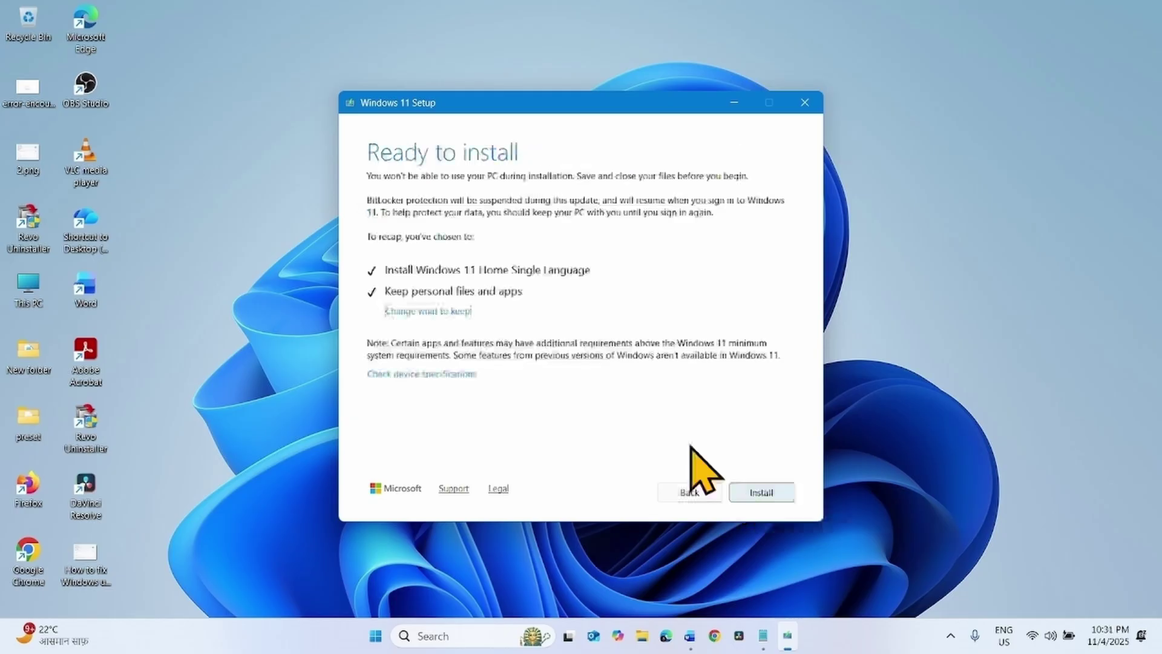
click(764, 494)
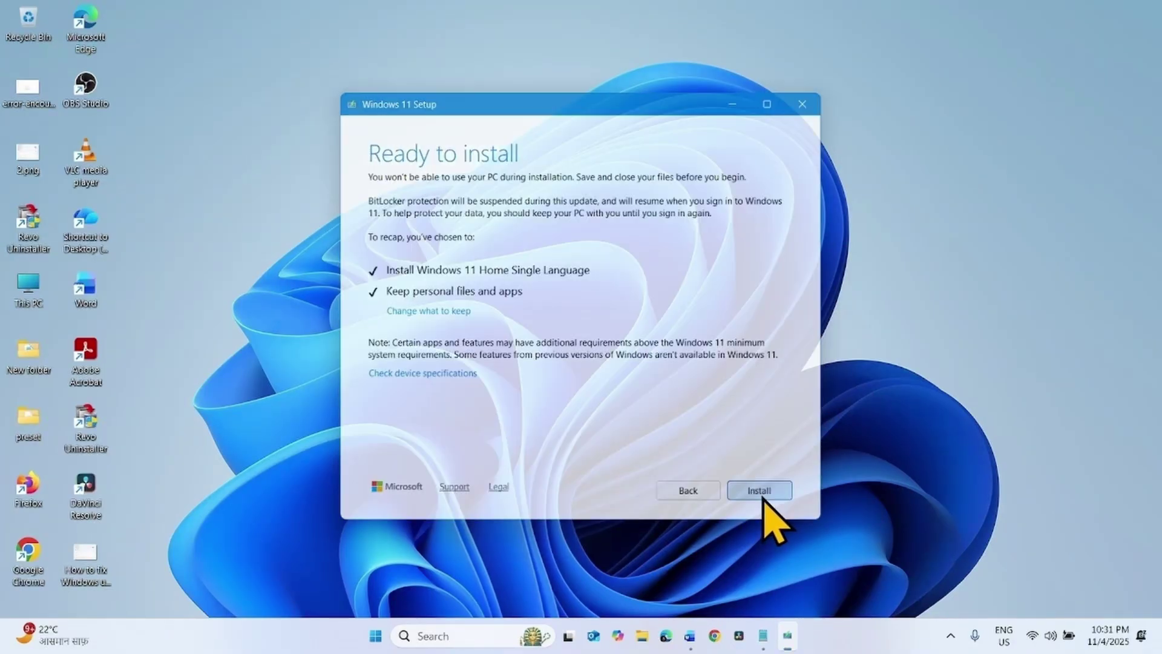